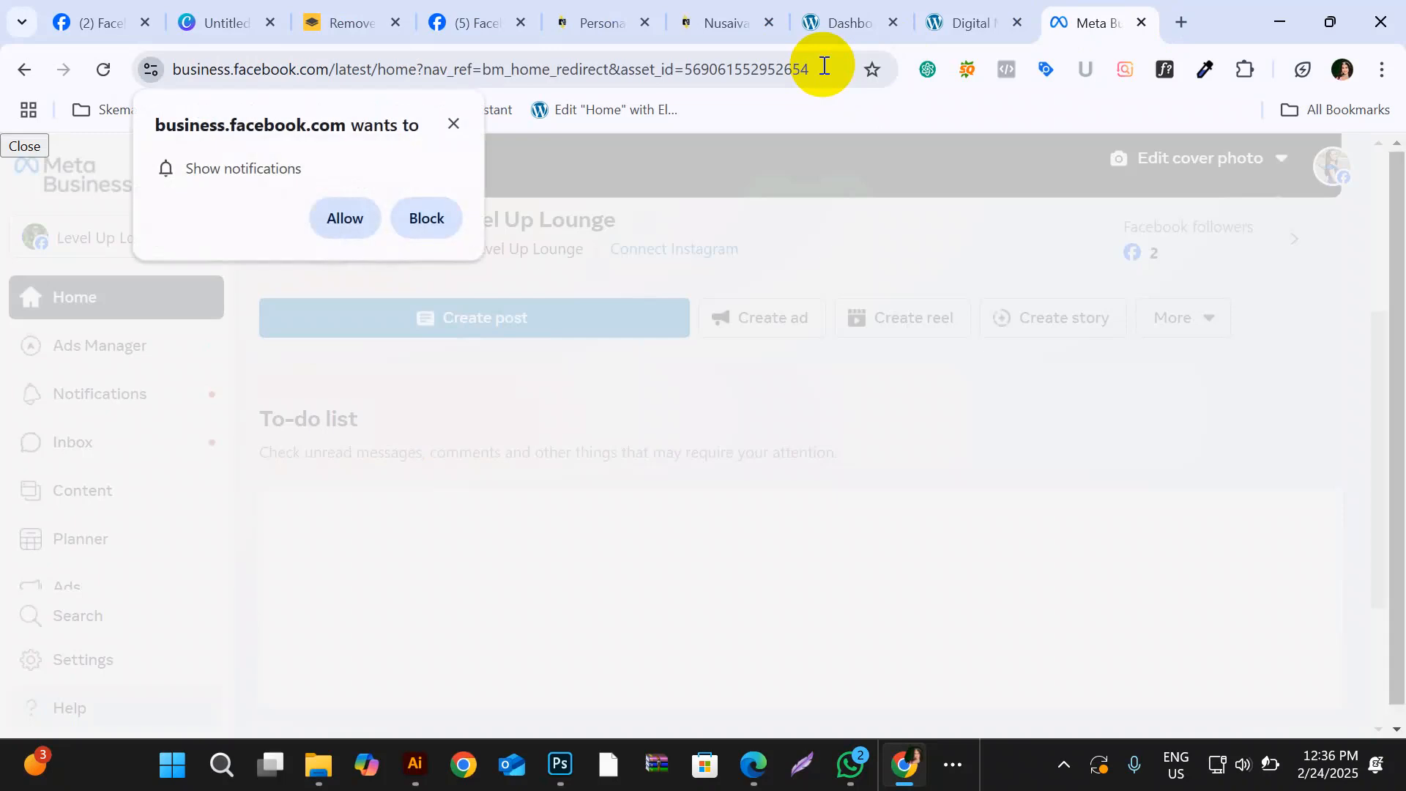
# Step: Go from Meta Business Suite to Business Manager and open the business portfolio's settings
pyautogui.click(453, 123)
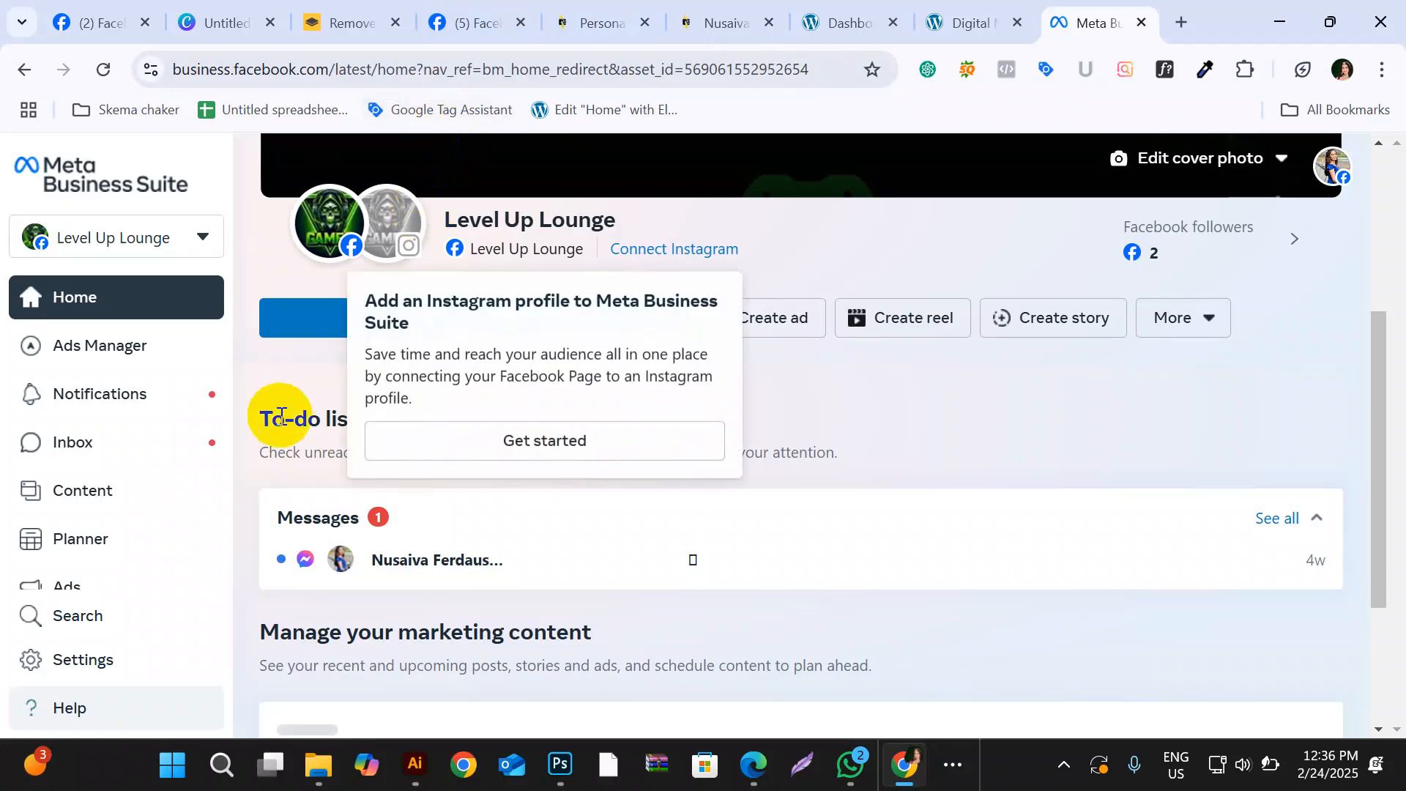
pyautogui.click(83, 713)
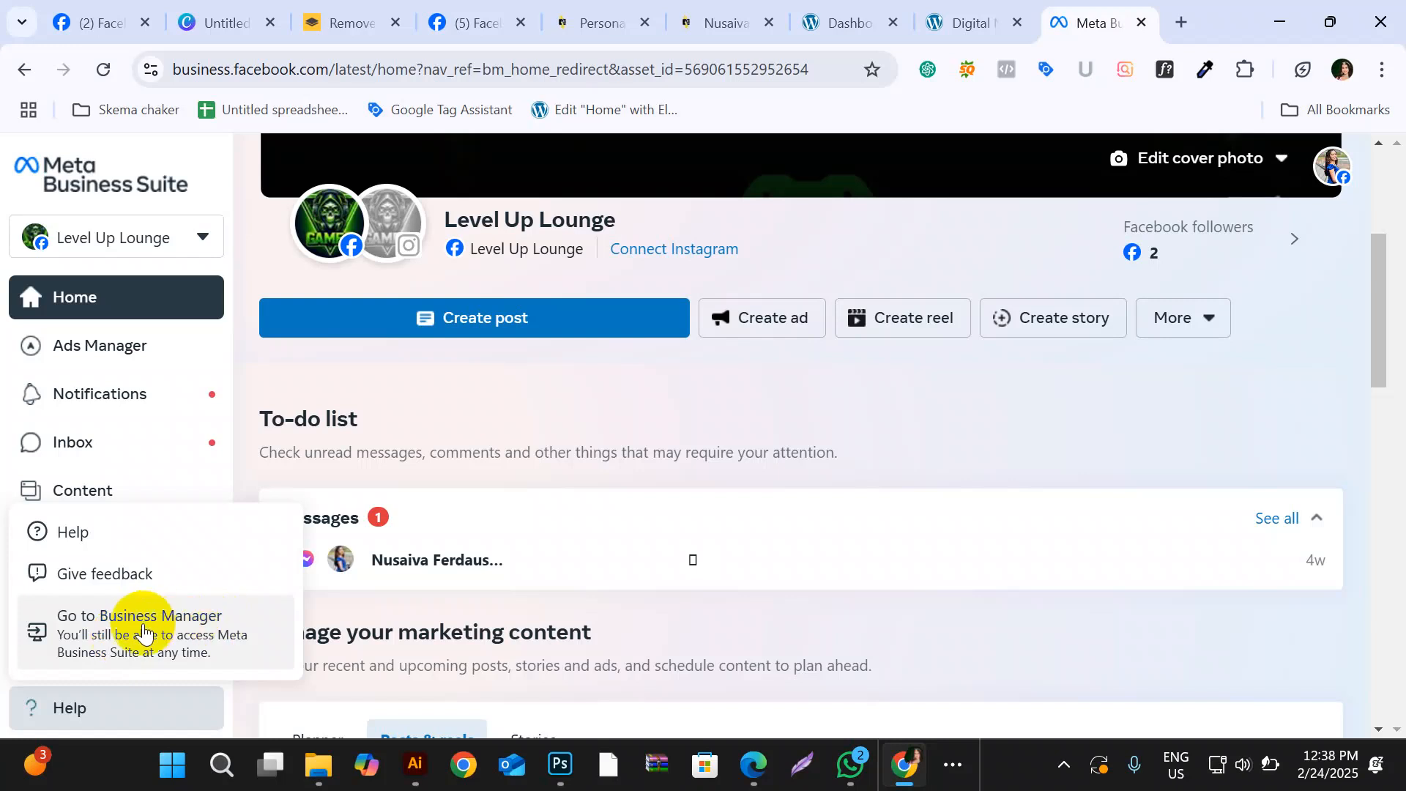
pyautogui.click(143, 632)
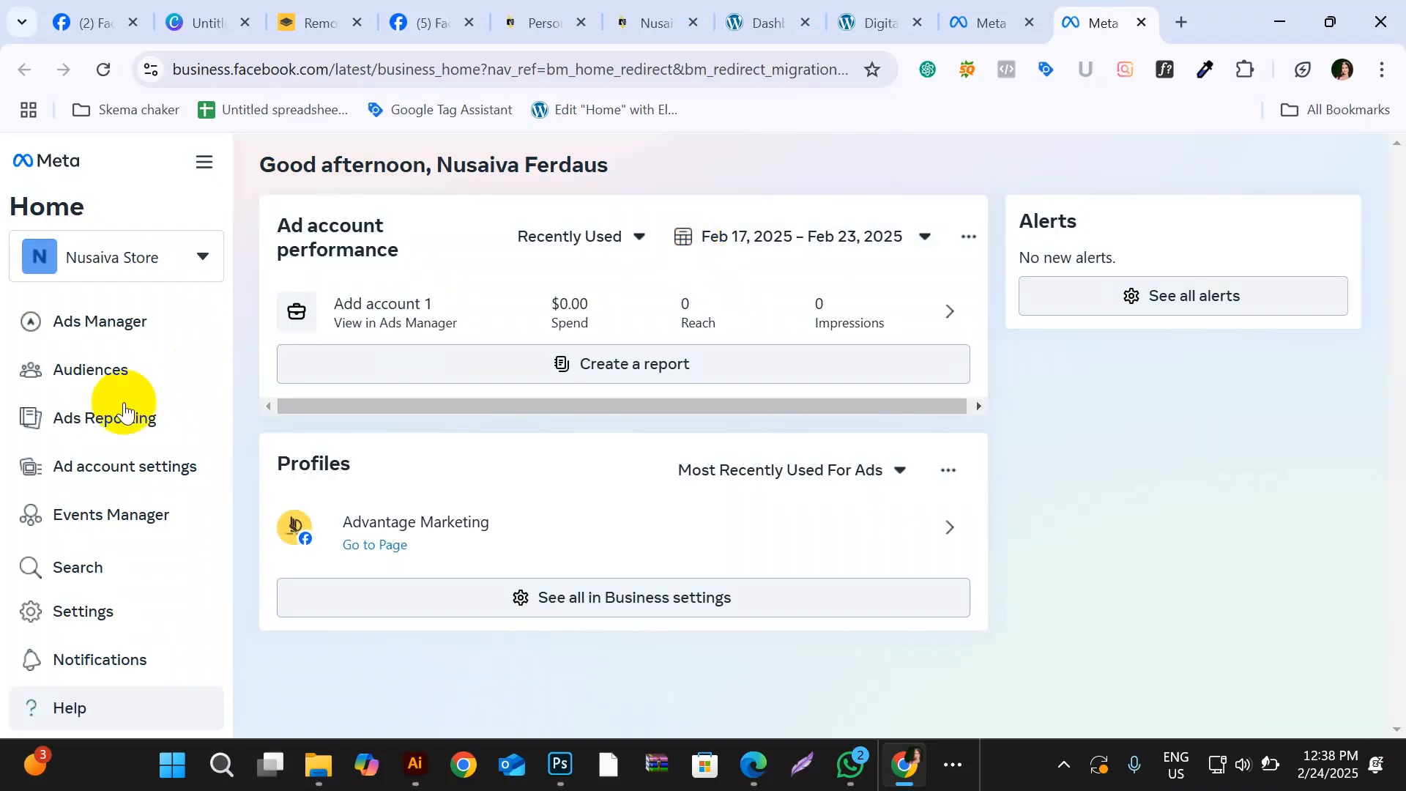
pyautogui.click(89, 610)
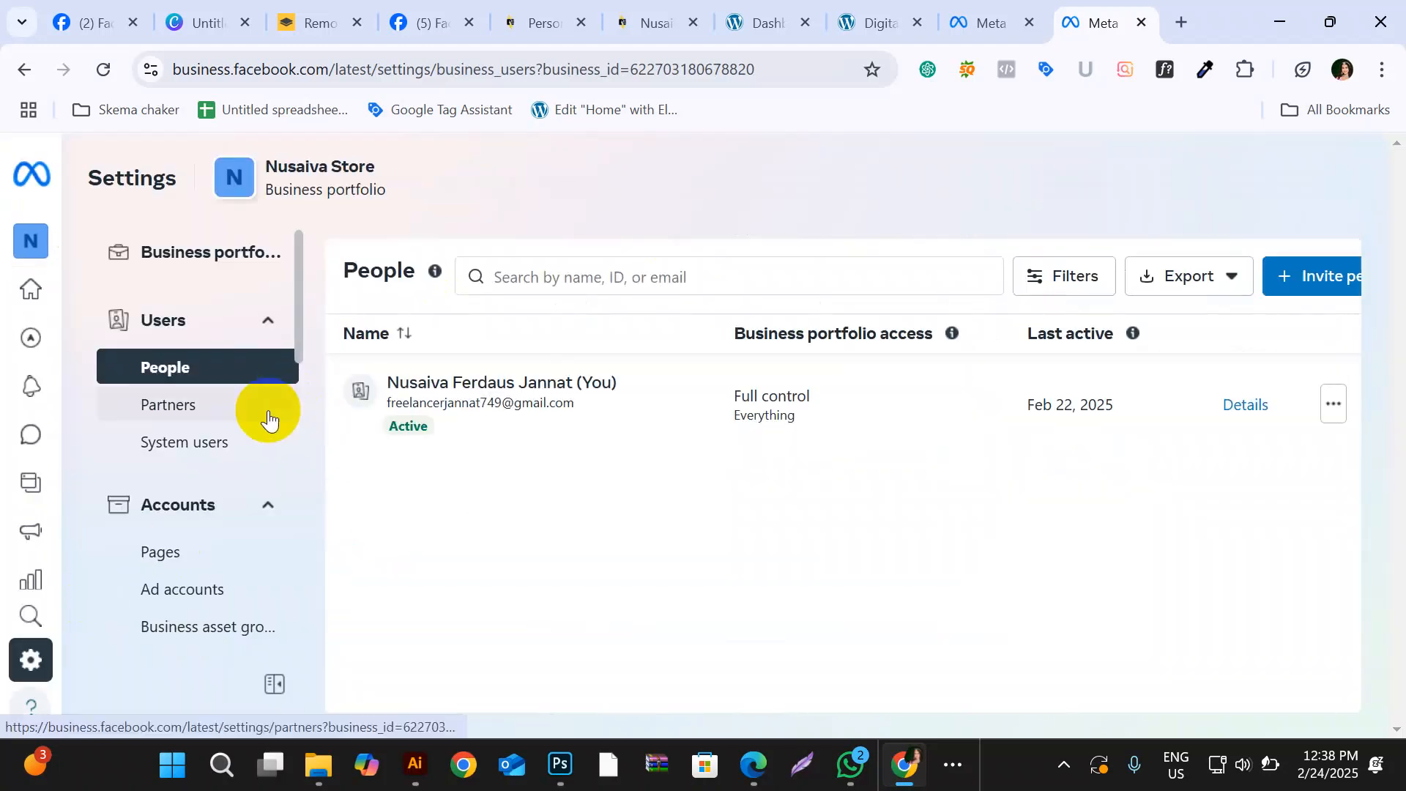
# Step: Expand the data sources in the business portfolio settings and open Datasets
pyautogui.scroll(-2, 268, 410)
pyautogui.scroll(-2, 269, 417)
pyautogui.scroll(4, 269, 417)
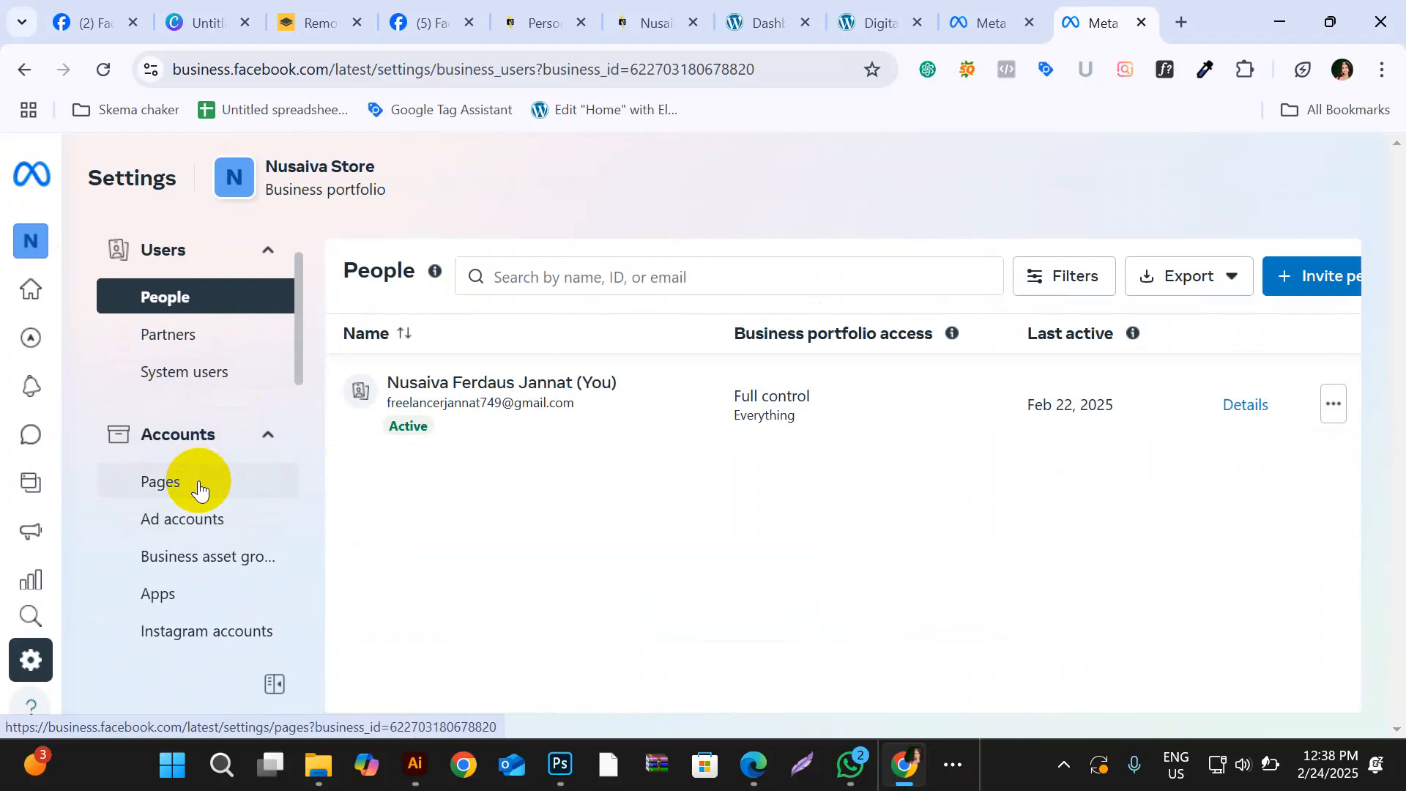
pyautogui.scroll(-1, 199, 490)
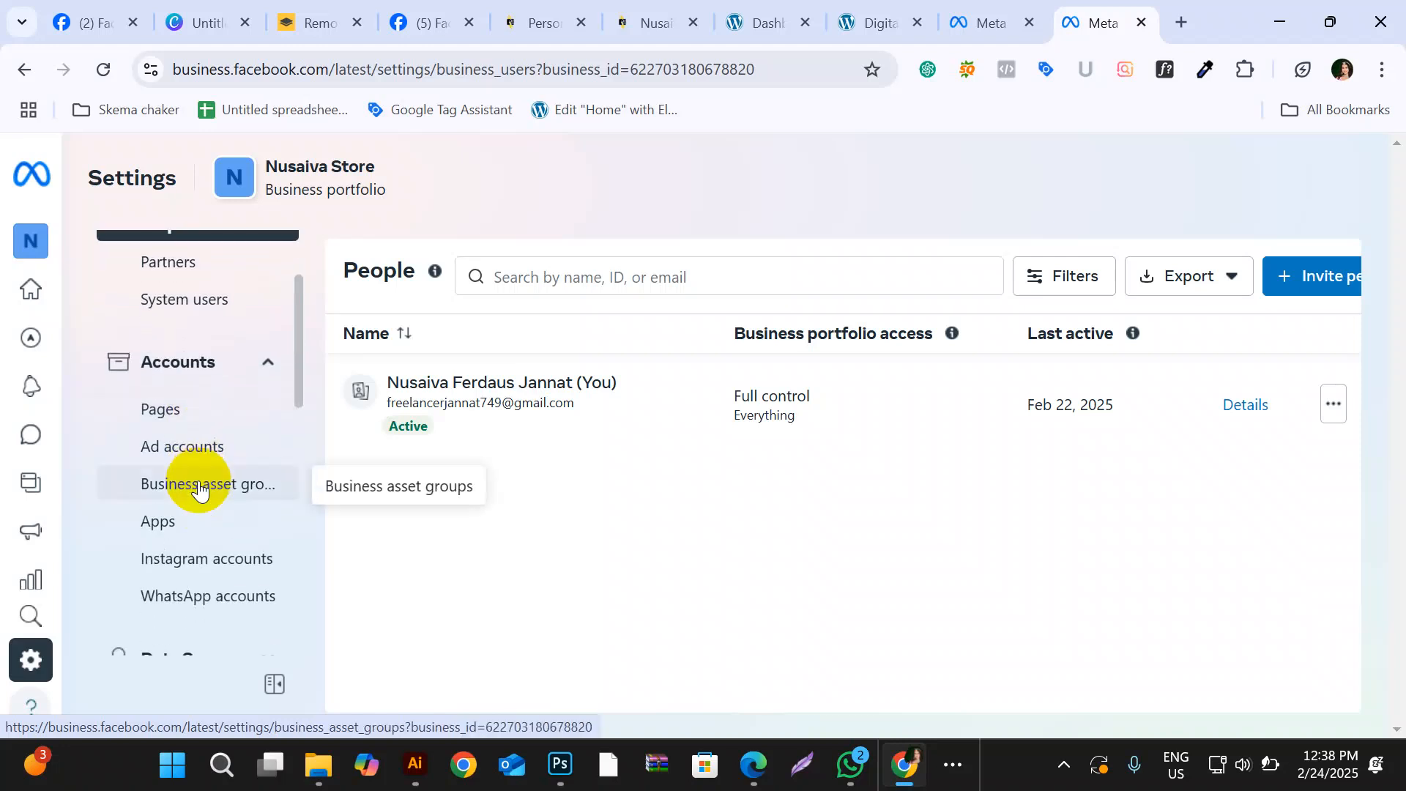
pyautogui.scroll(-2, 200, 486)
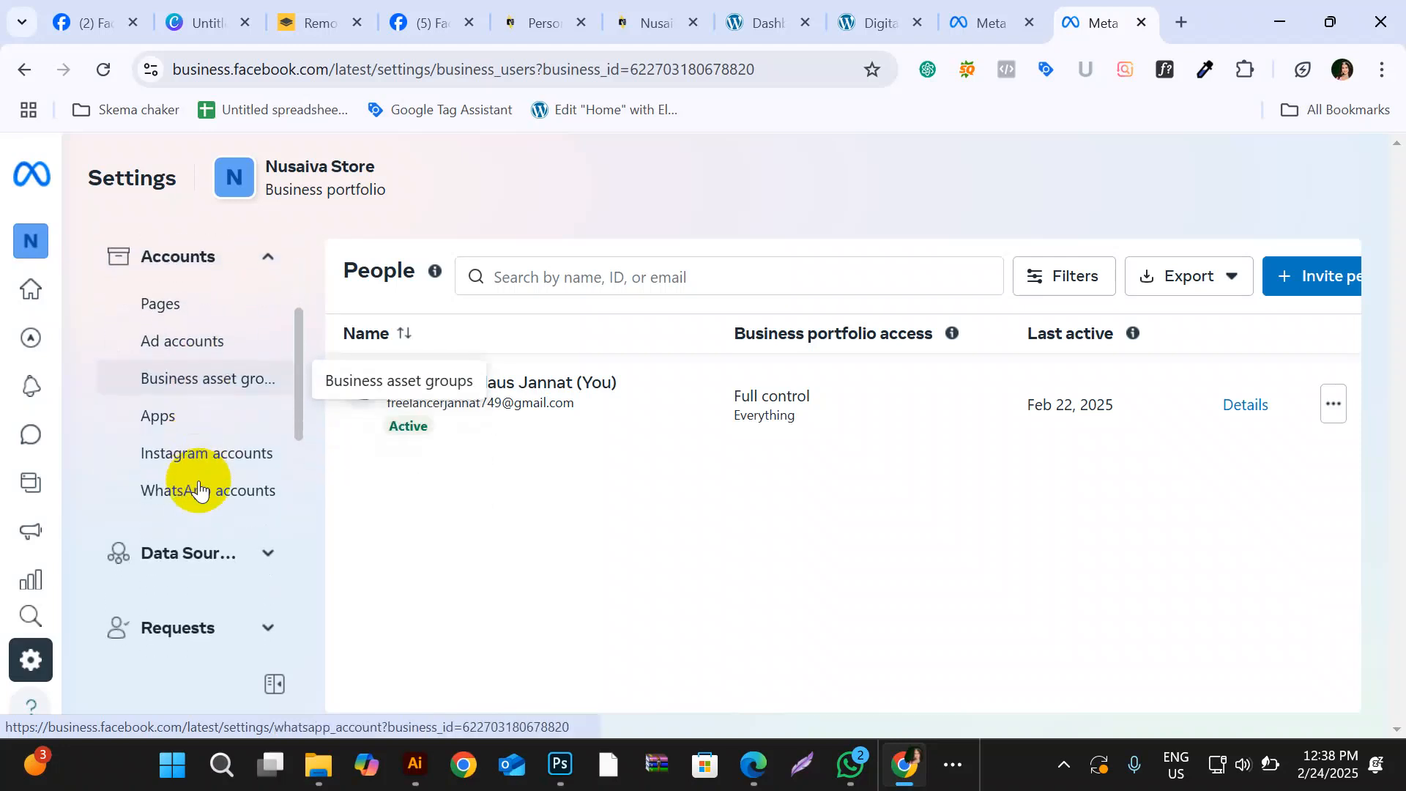
pyautogui.click(209, 559)
pyautogui.scroll(-1, 204, 557)
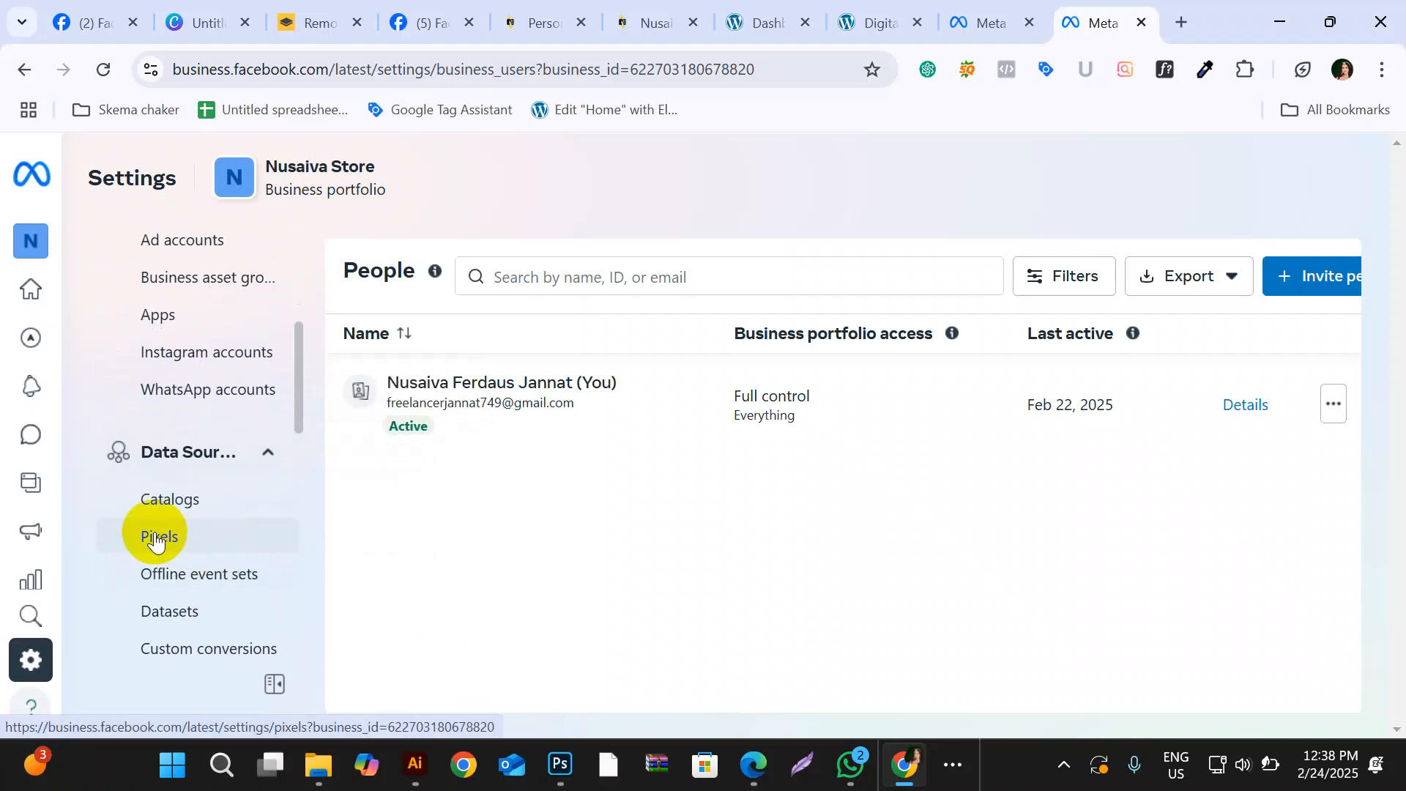
pyautogui.click(170, 615)
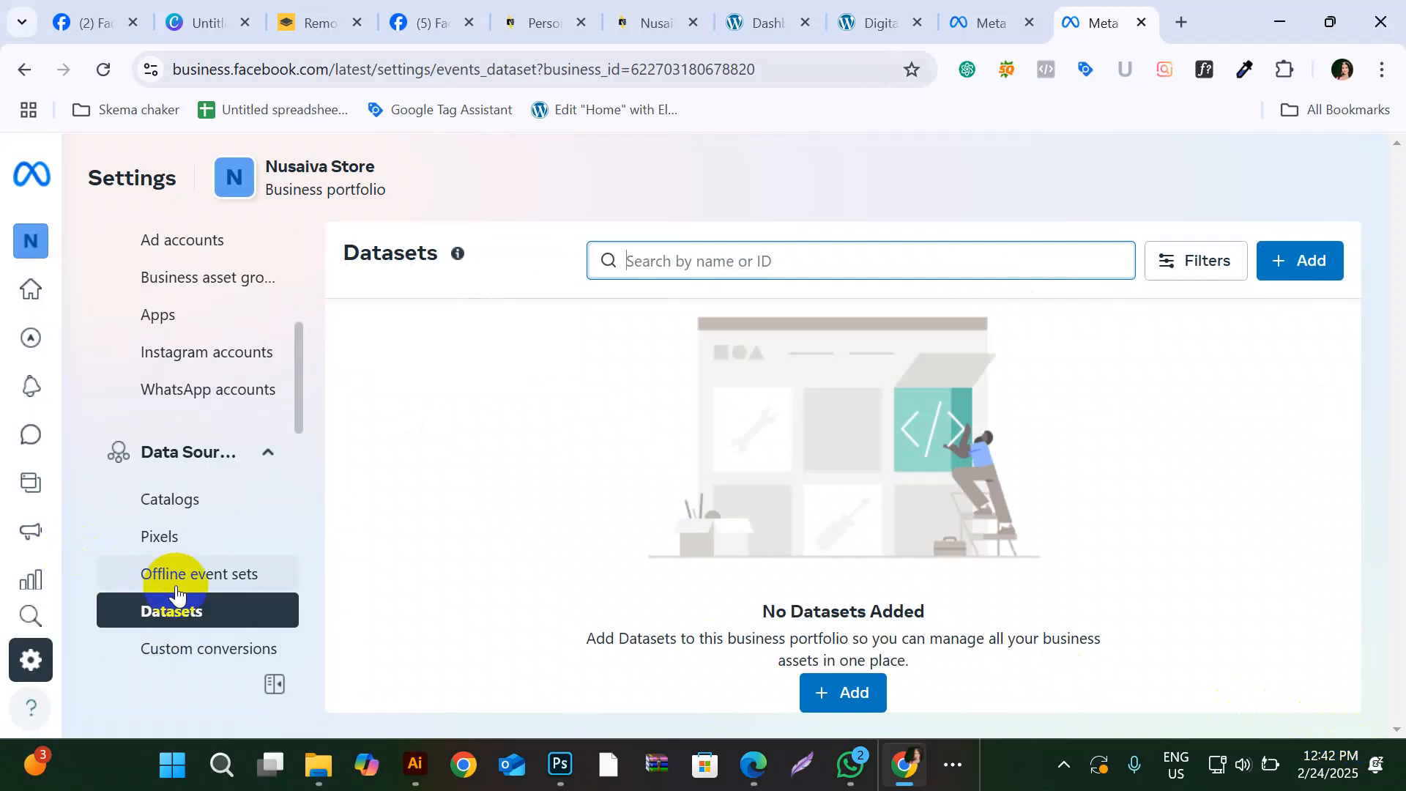
# Step: Create a new dataset named 24/2/25, keeping the Conversions API Gateway test drive request enabled
pyautogui.scroll(-3, 174, 595)
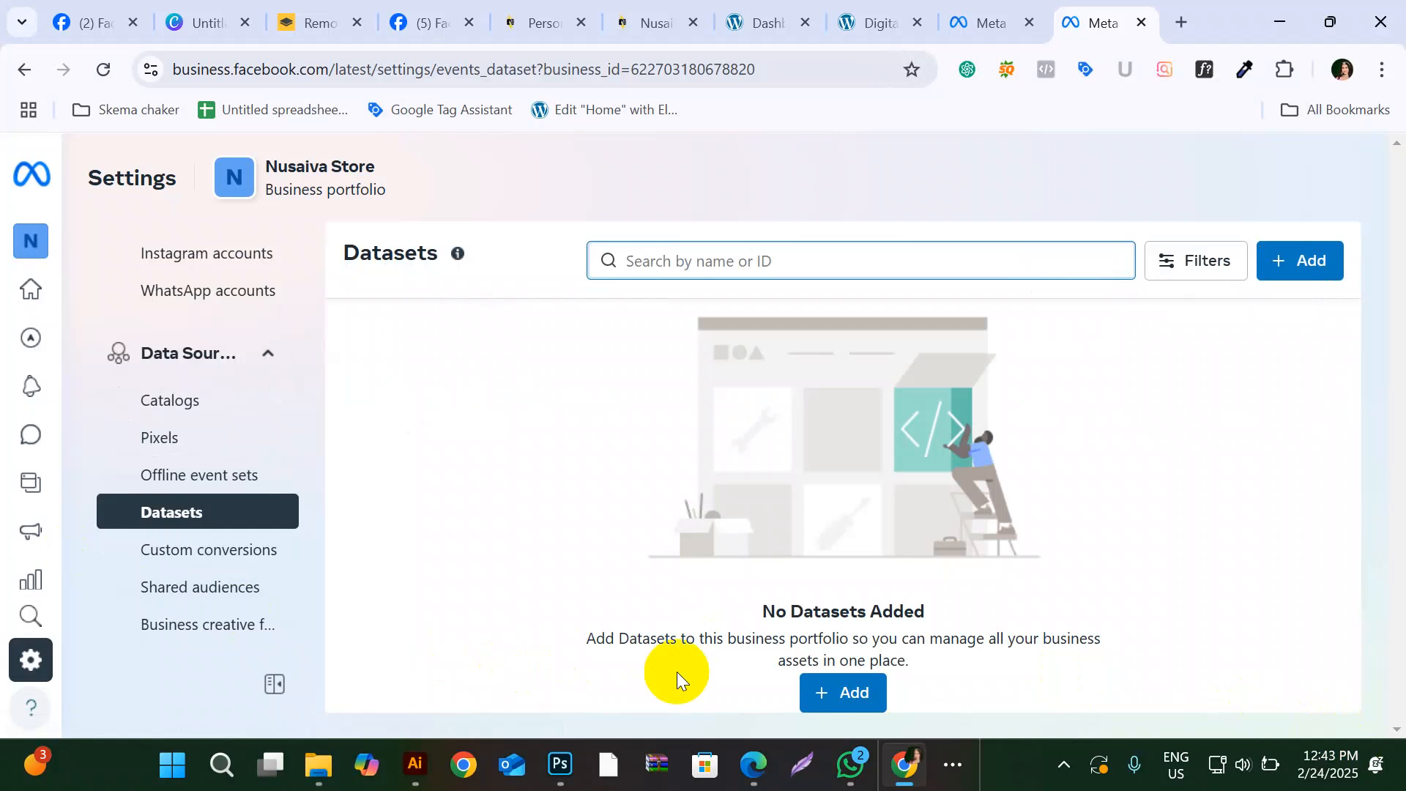
pyautogui.click(846, 692)
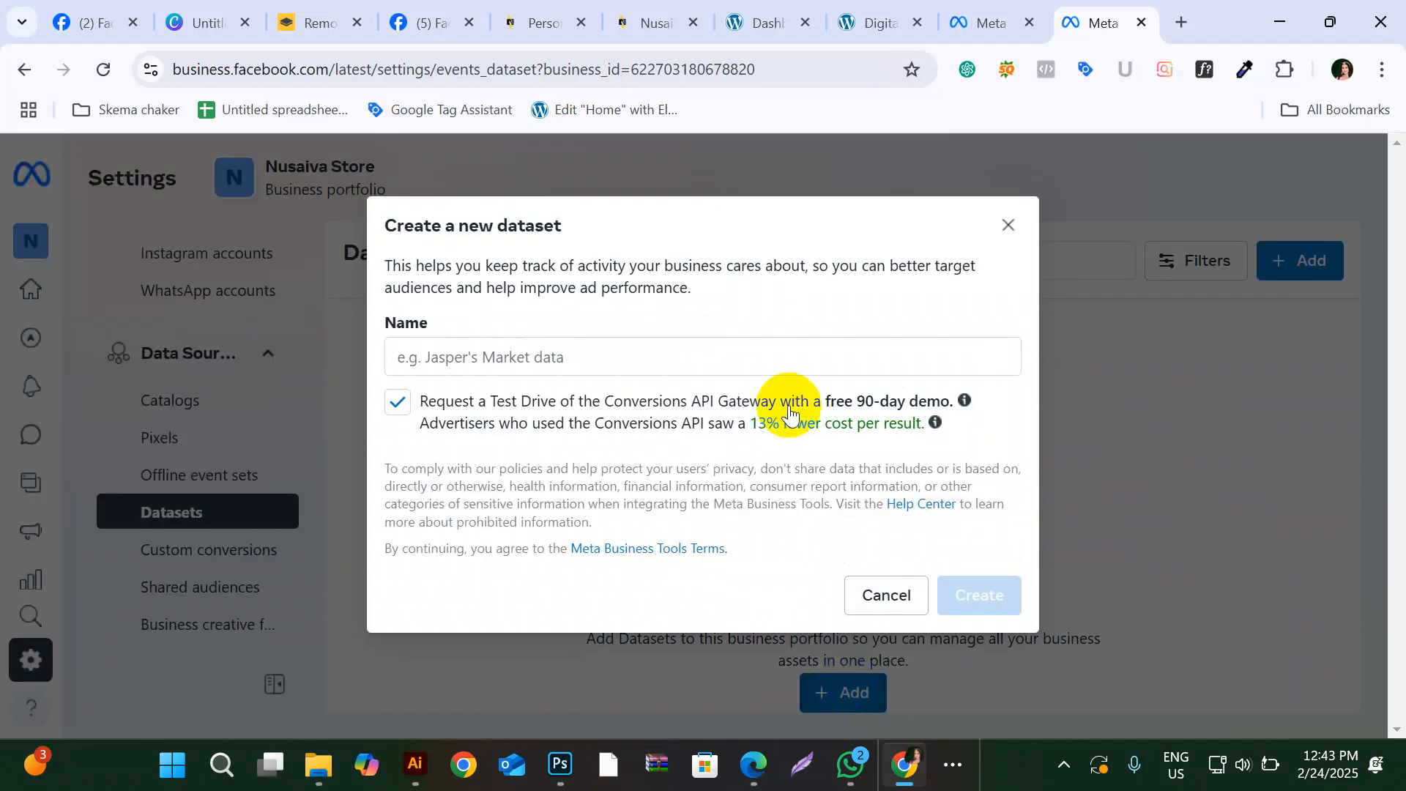
pyautogui.click(711, 349)
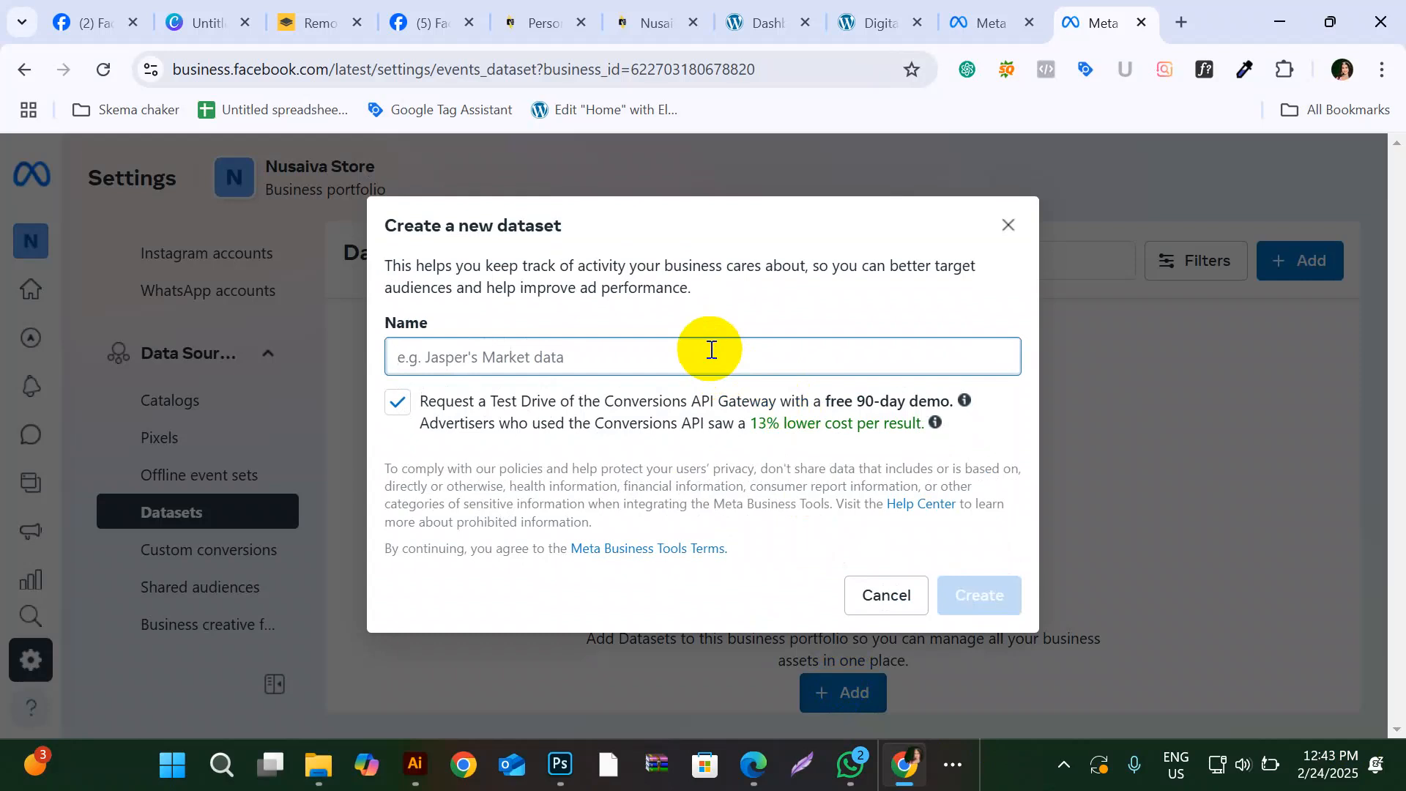
pyautogui.write('24/2')
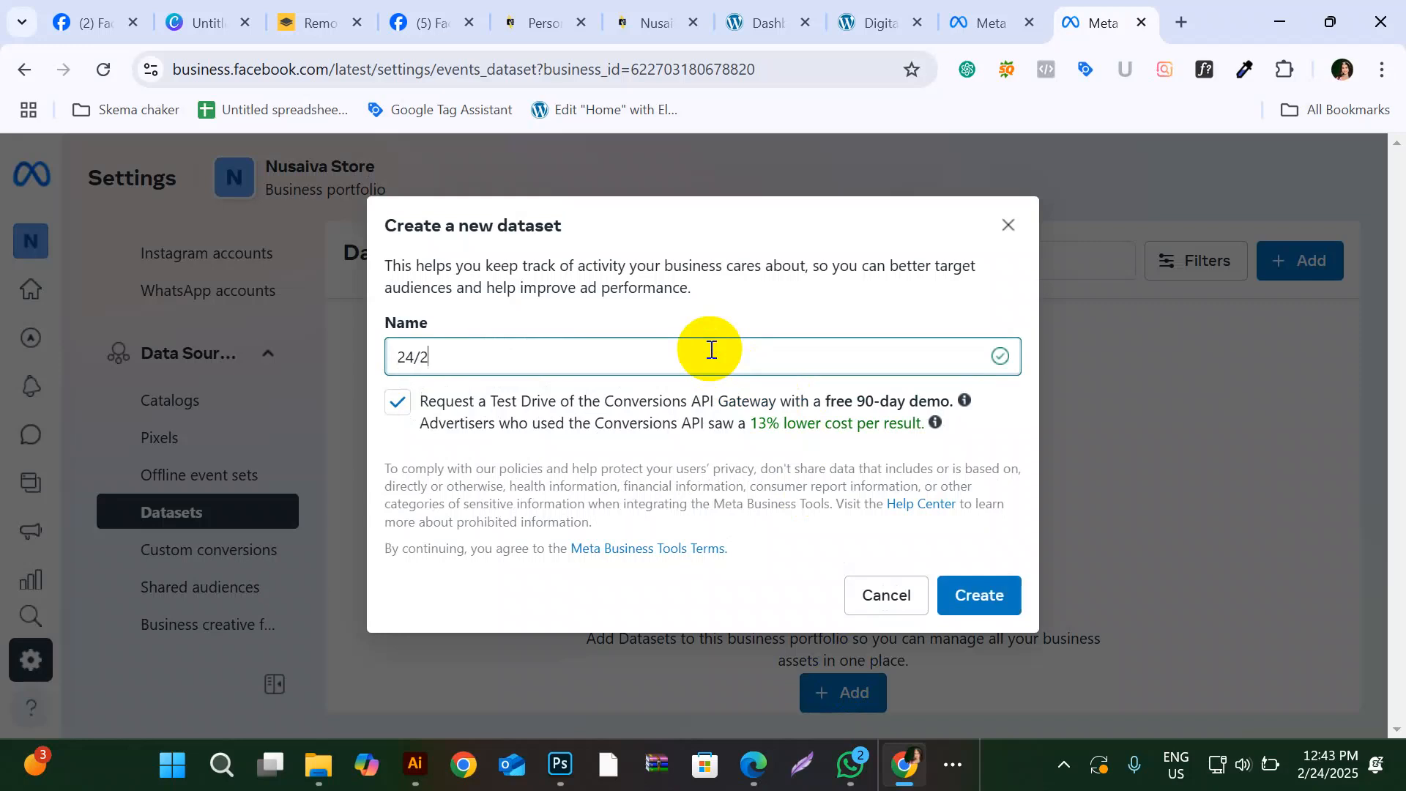
pyautogui.write('/25')
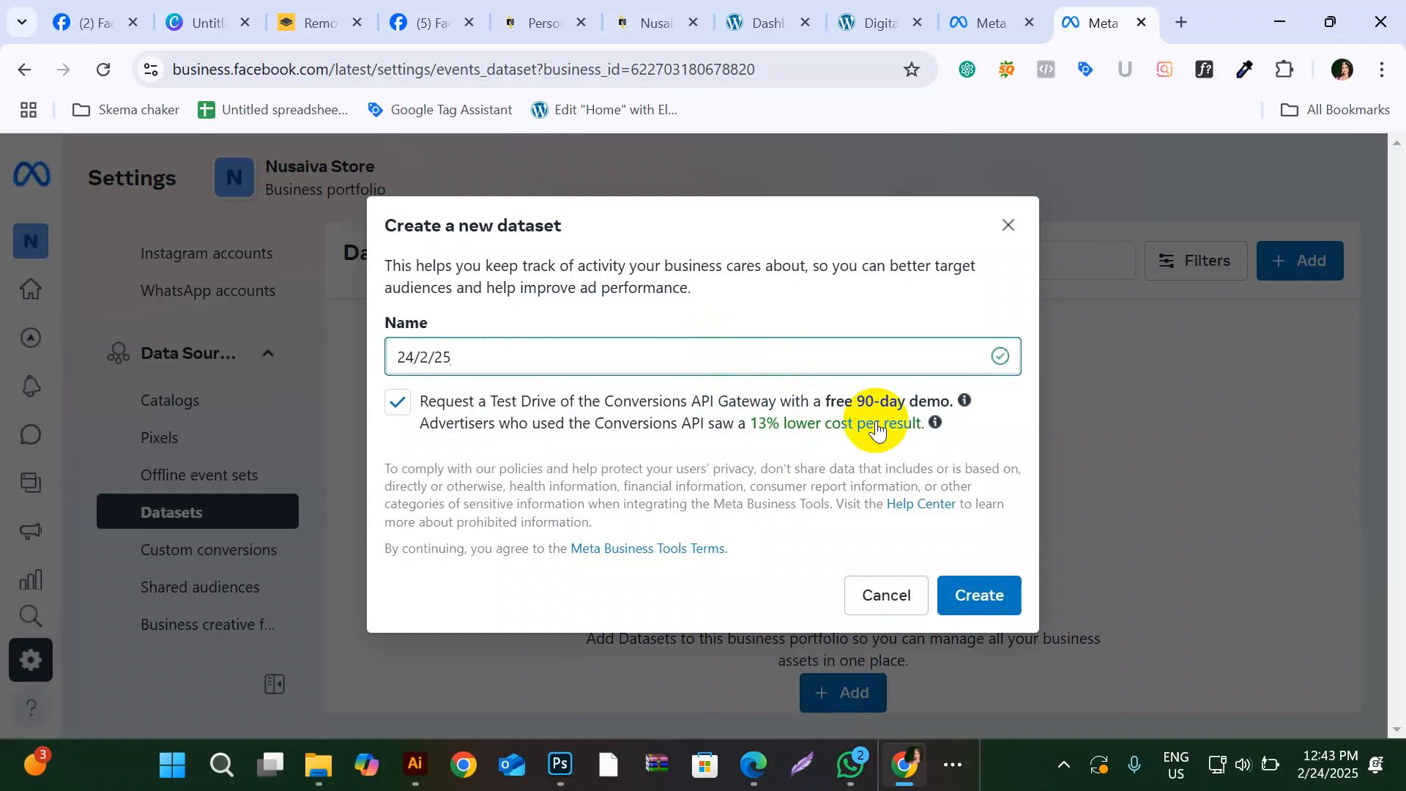
pyautogui.click(984, 595)
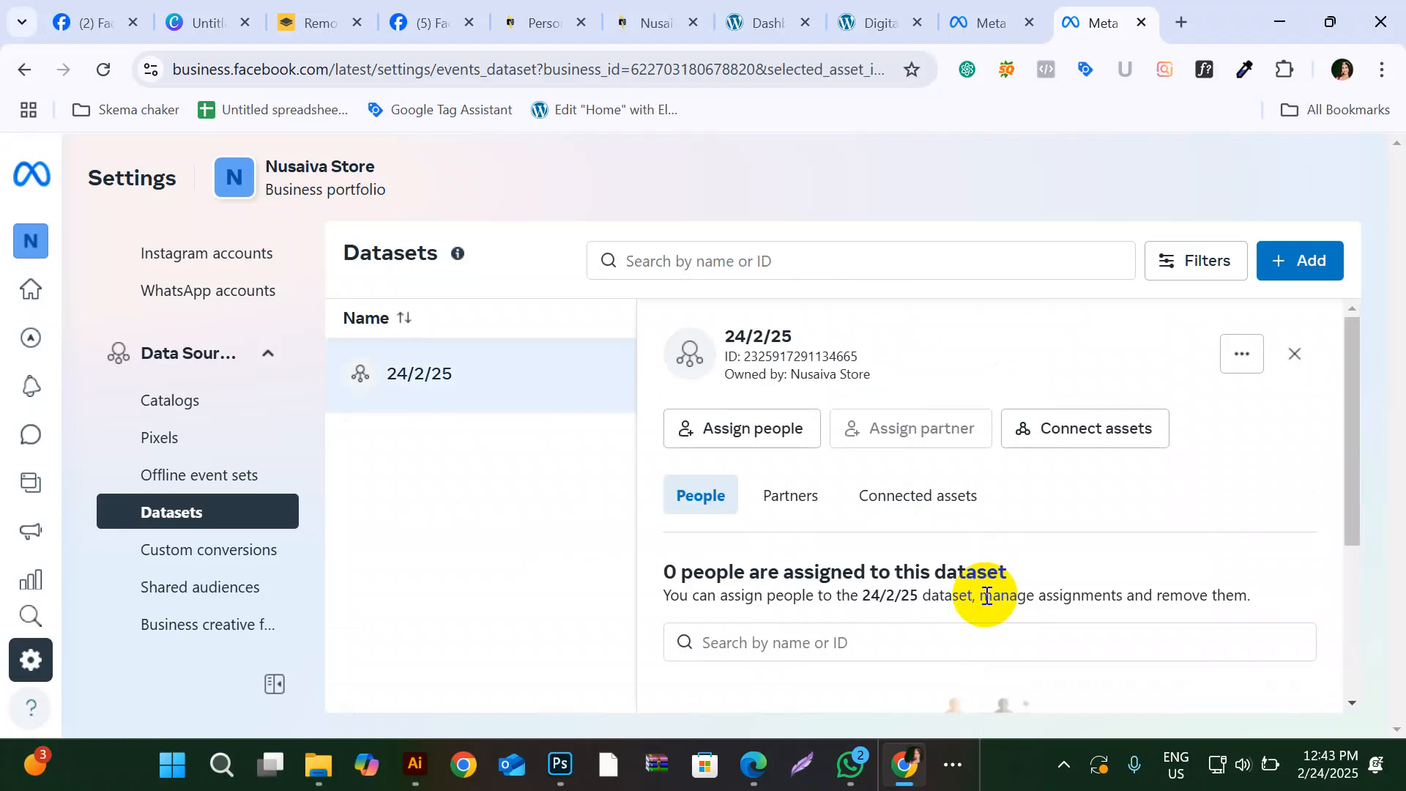
# Step: Assign the account owner and the Conversions API System User to the 24/2/25 dataset with full control to manage the events dataset
pyautogui.scroll(-1, 975, 560)
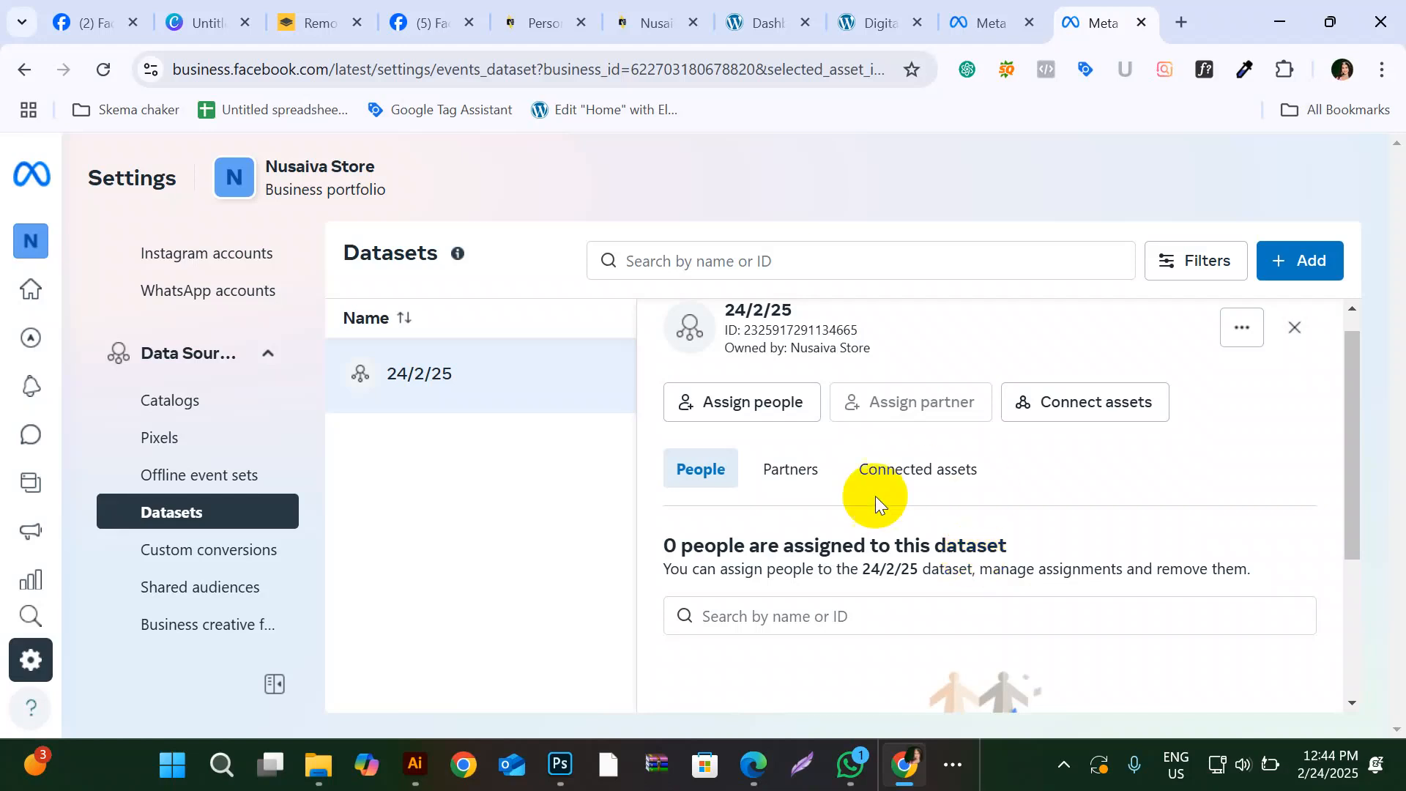
pyautogui.click(762, 403)
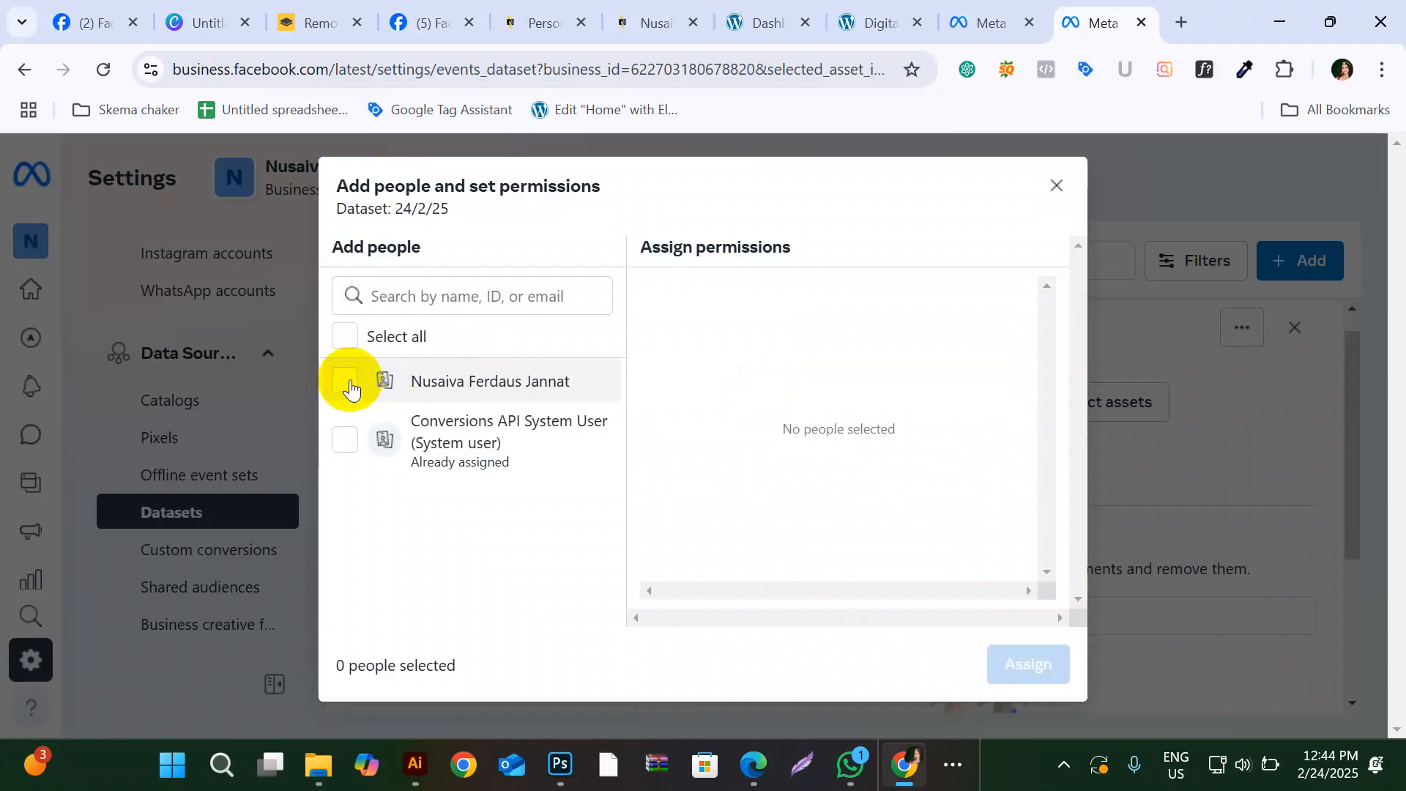
pyautogui.click(346, 382)
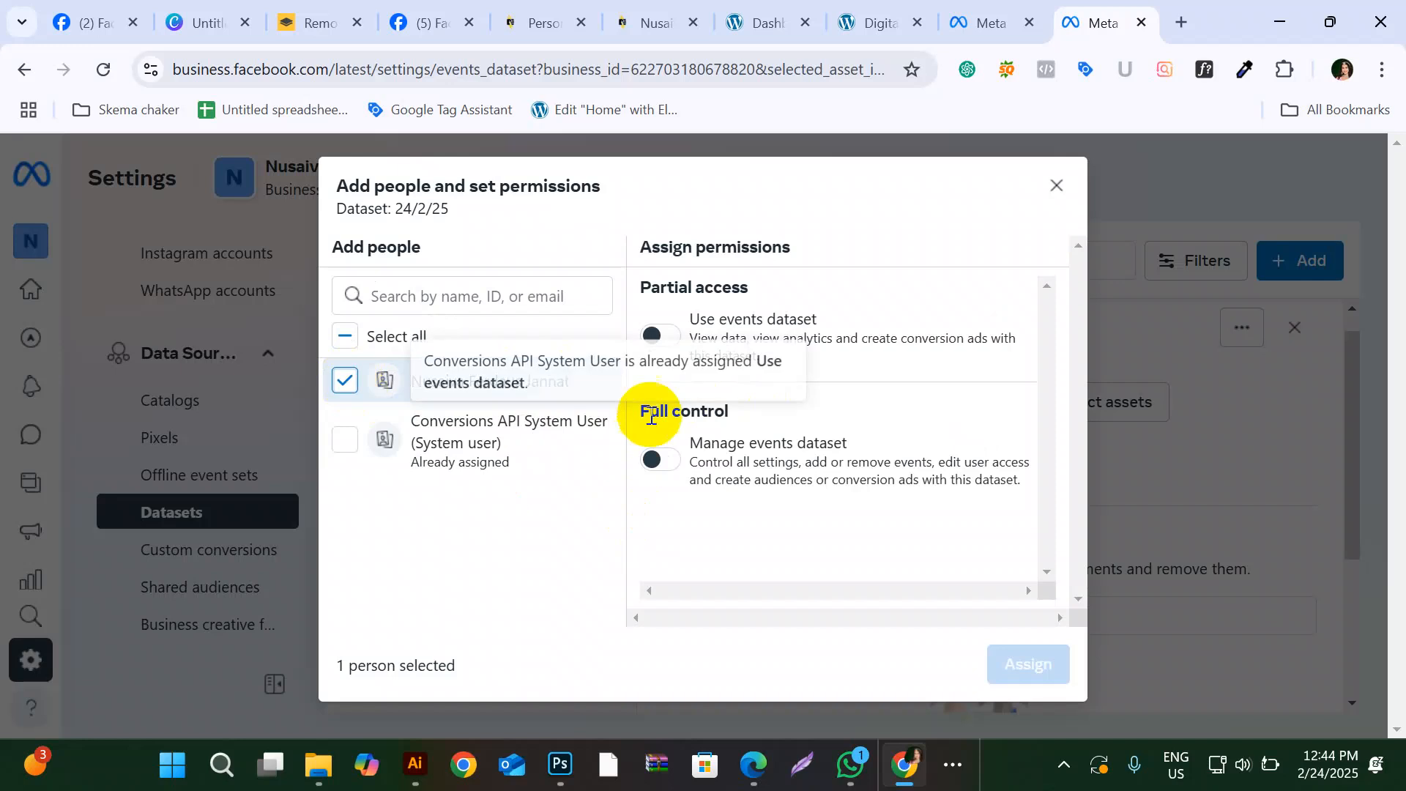
pyautogui.click(654, 459)
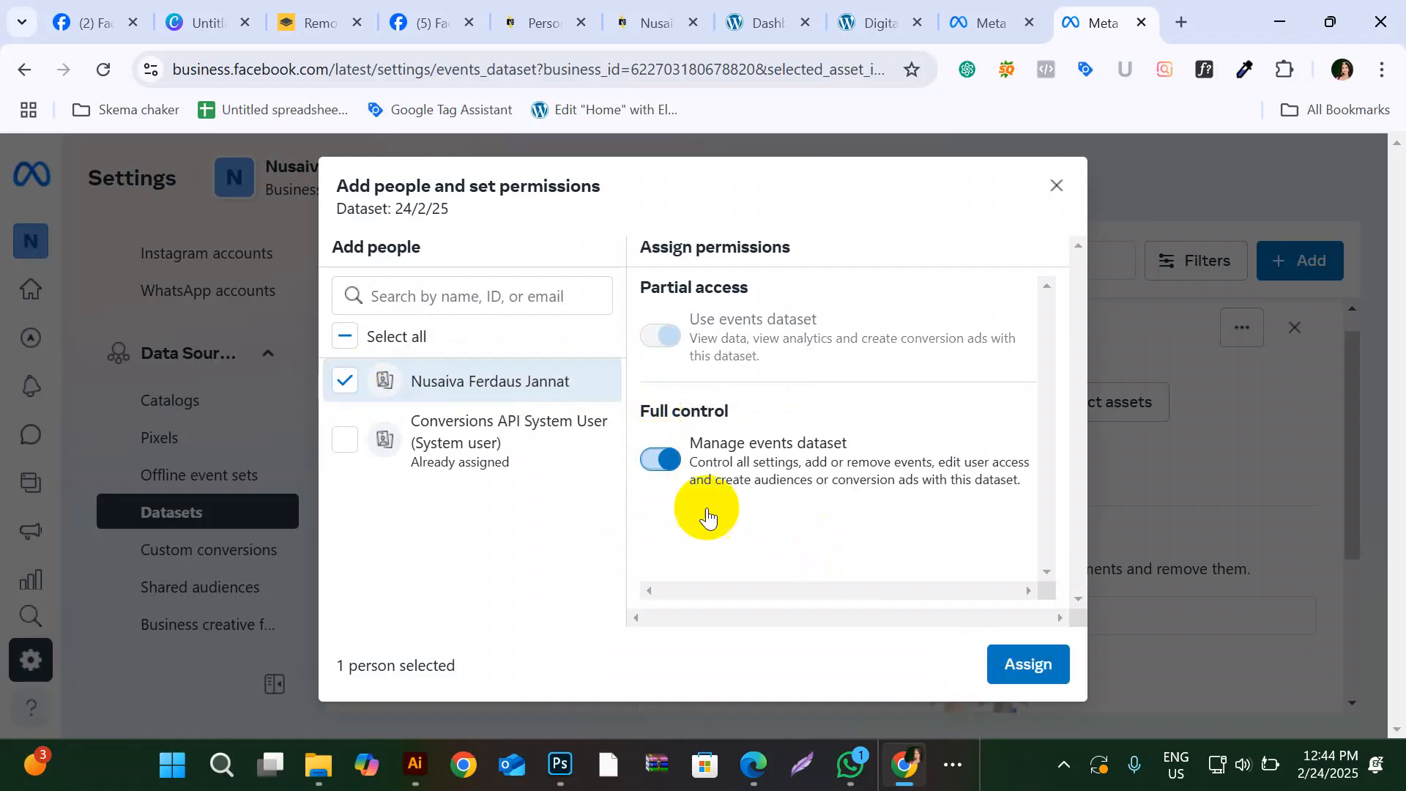
pyautogui.click(346, 448)
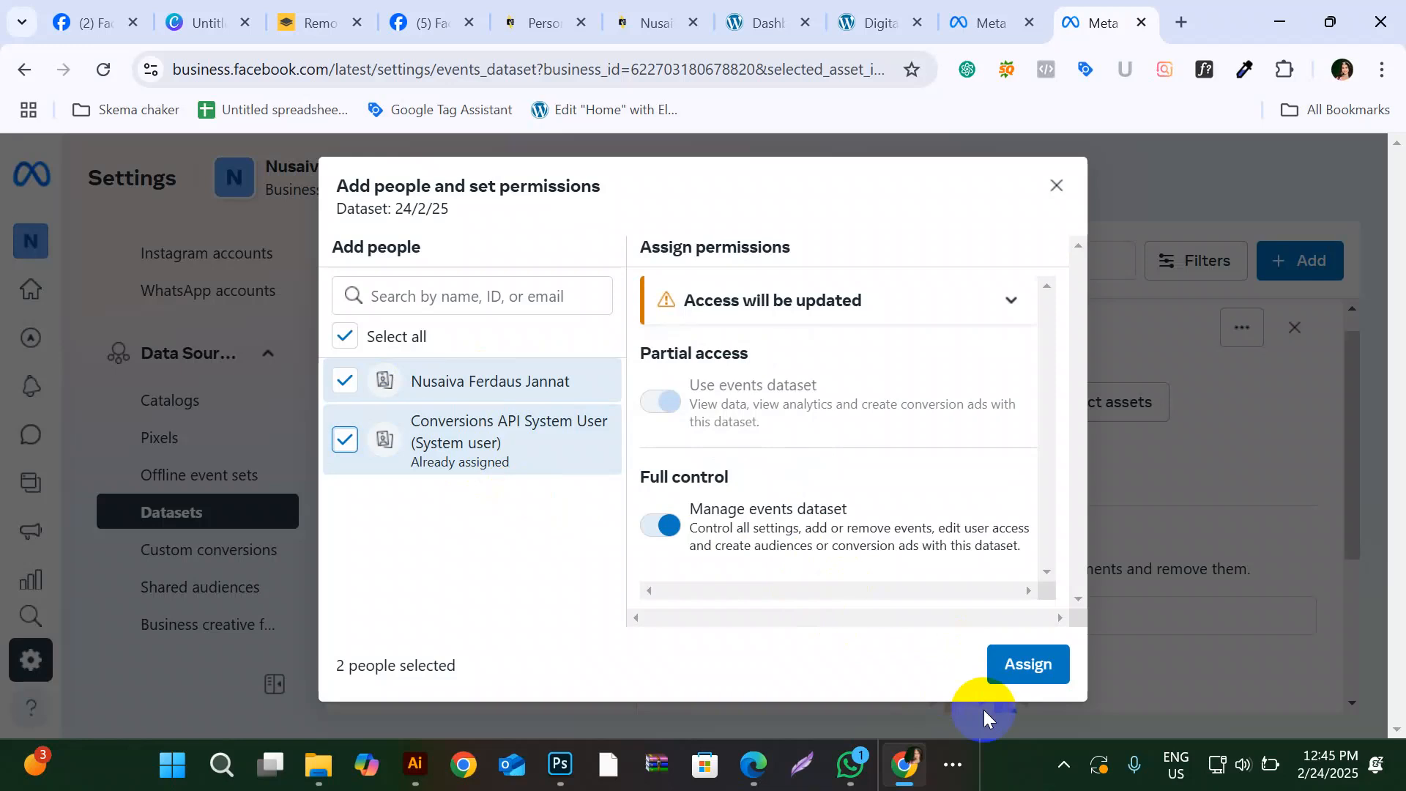
pyautogui.click(1026, 662)
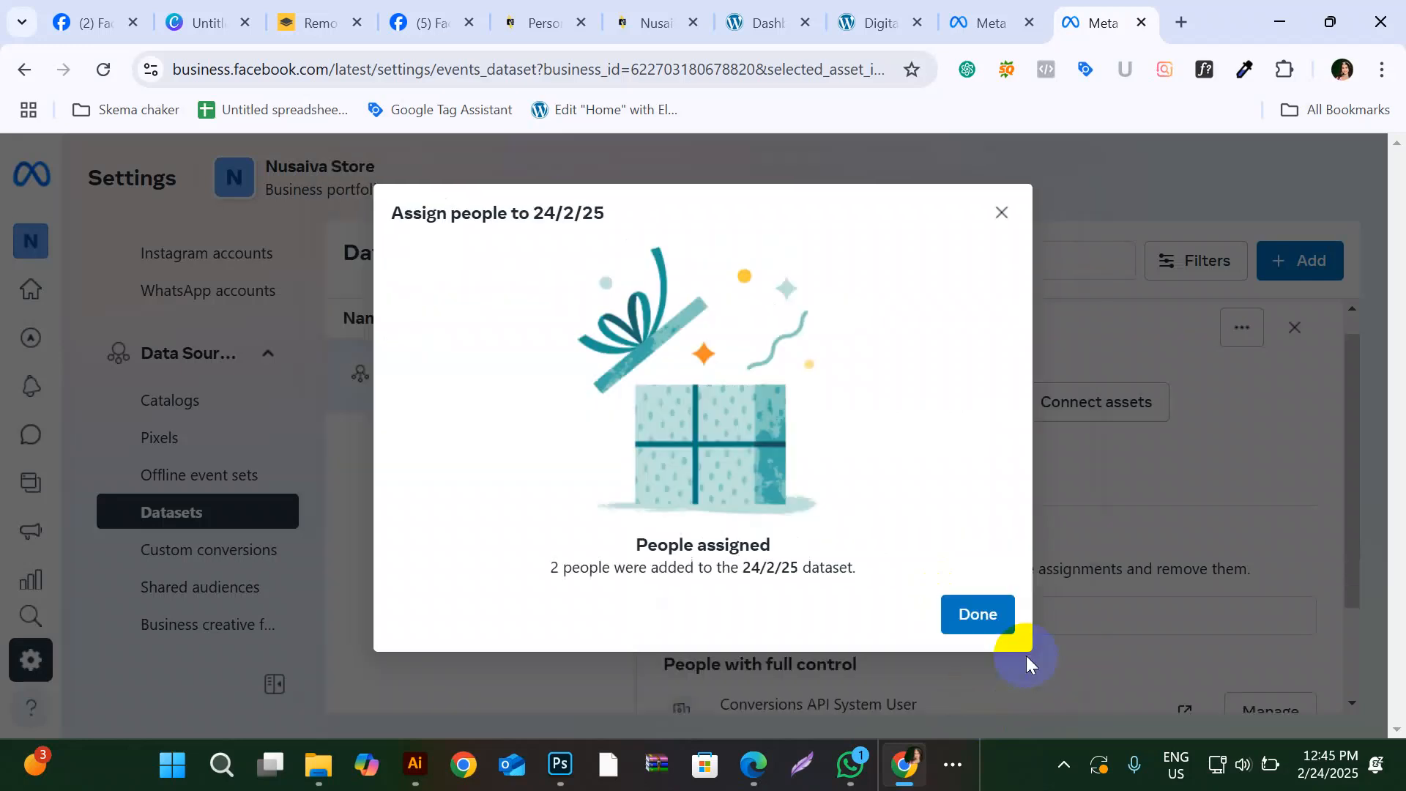
pyautogui.click(975, 607)
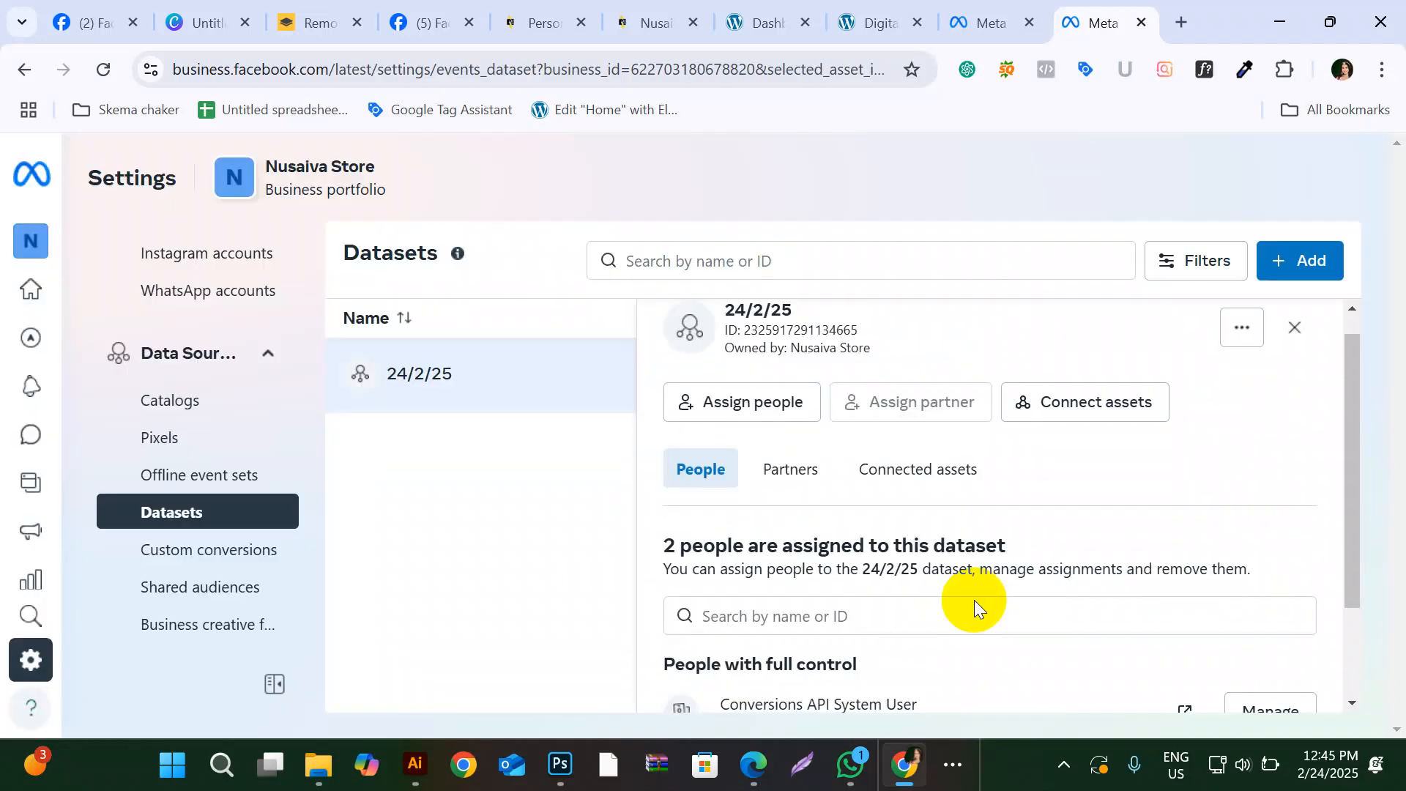
# Step: Check the people assigned to the 24/2/25 dataset and the options for connecting assets
pyautogui.scroll(-1, 974, 600)
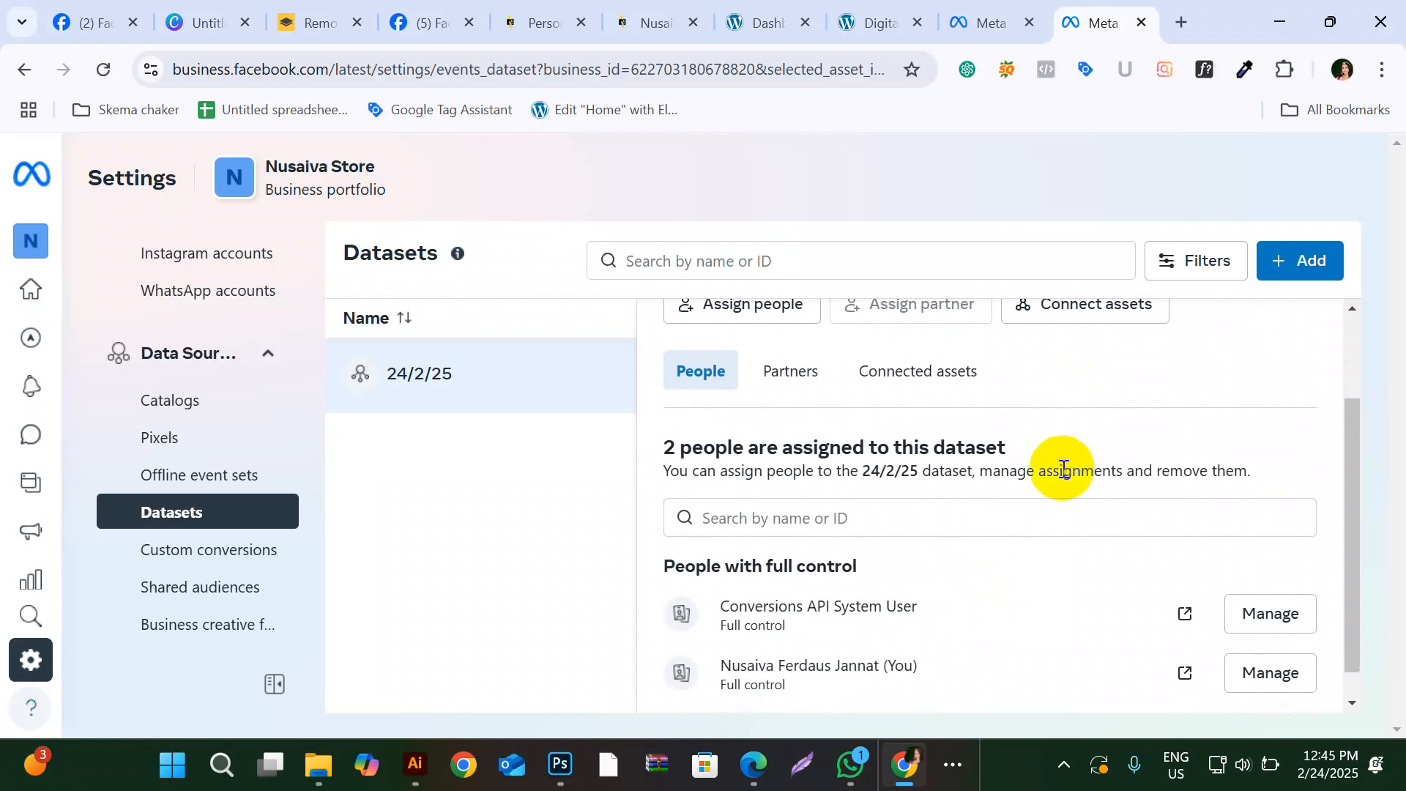
pyautogui.scroll(1, 1064, 469)
pyautogui.click(1092, 350)
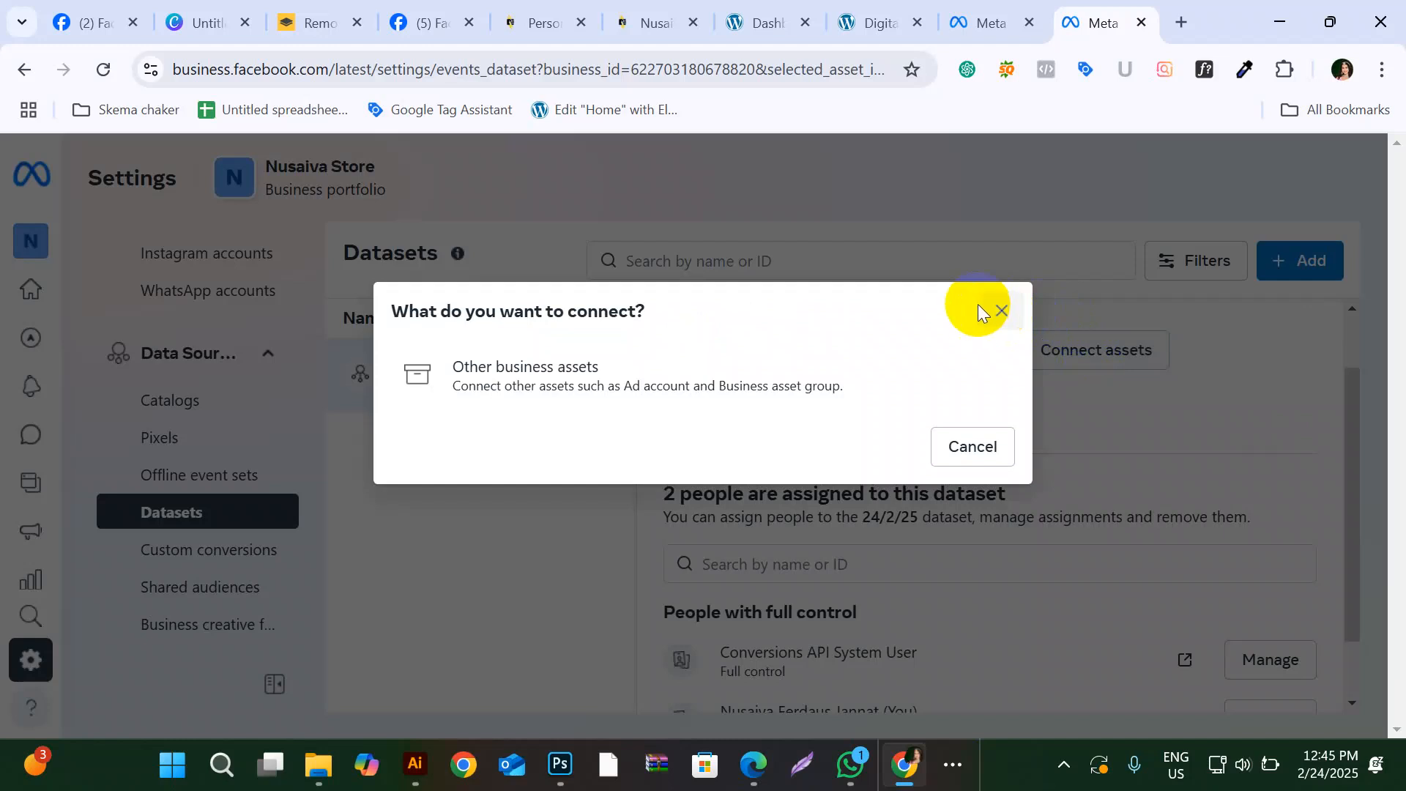
pyautogui.click(1002, 313)
pyautogui.scroll(-1, 934, 451)
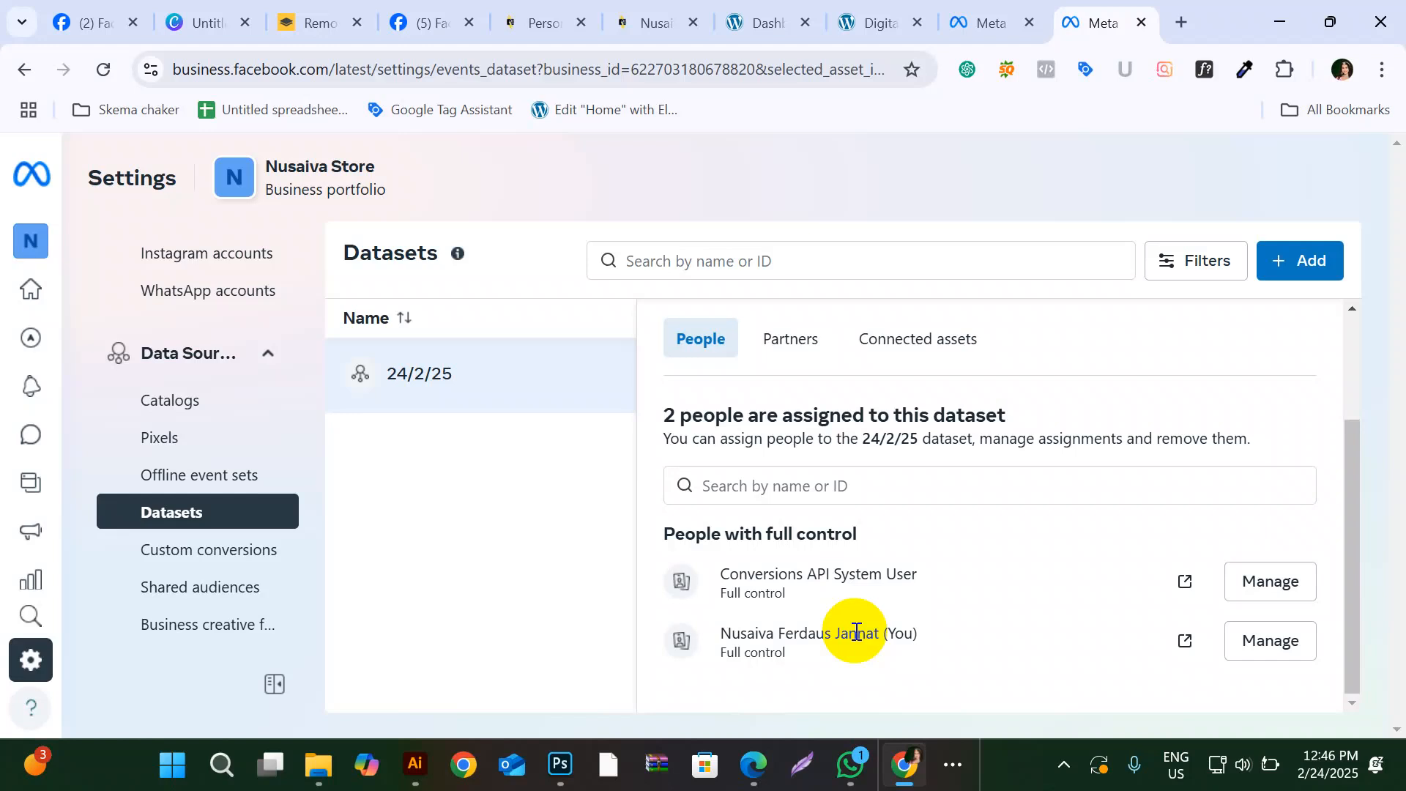
# Step: Open the 24/2/25 dataset in Events Manager
pyautogui.scroll(2, 856, 631)
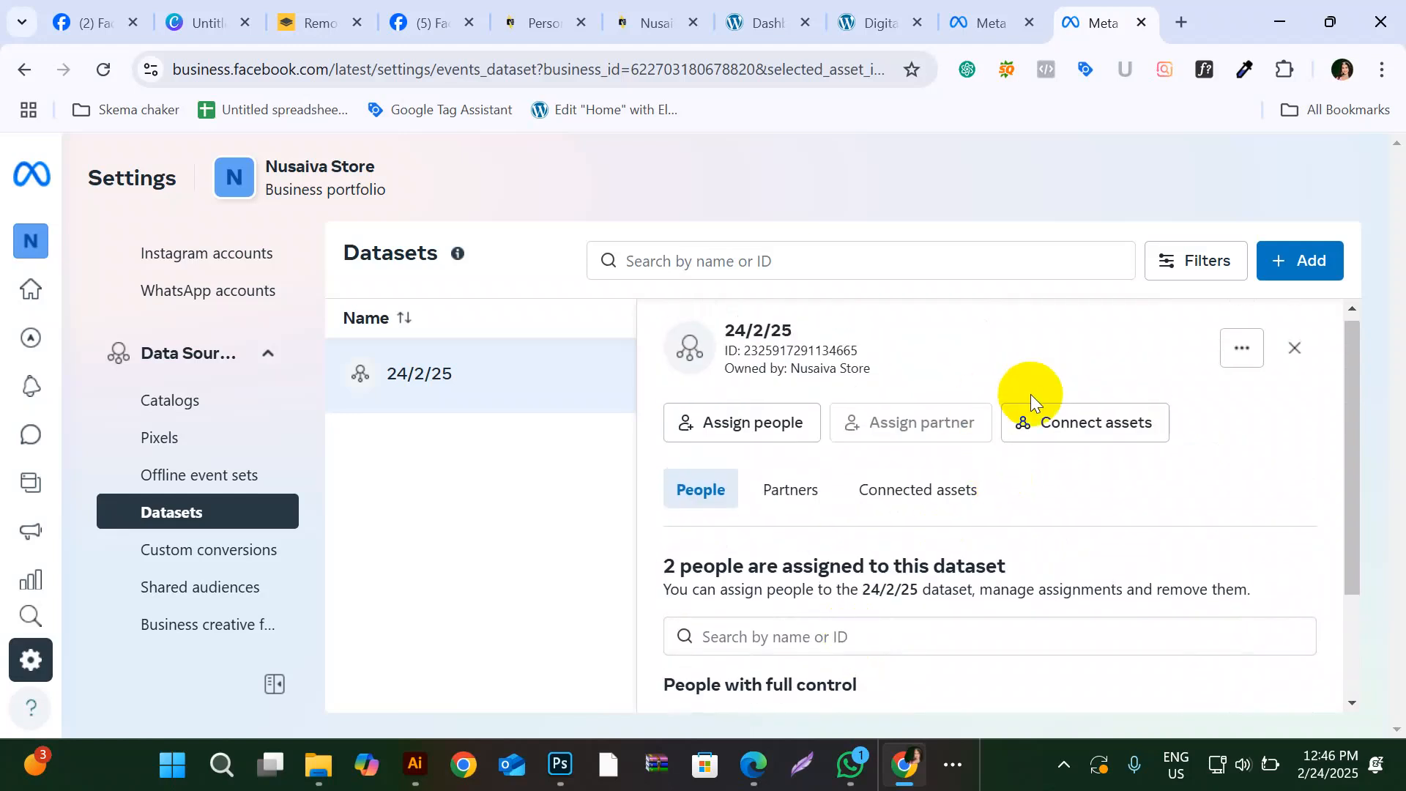
pyautogui.click(1243, 350)
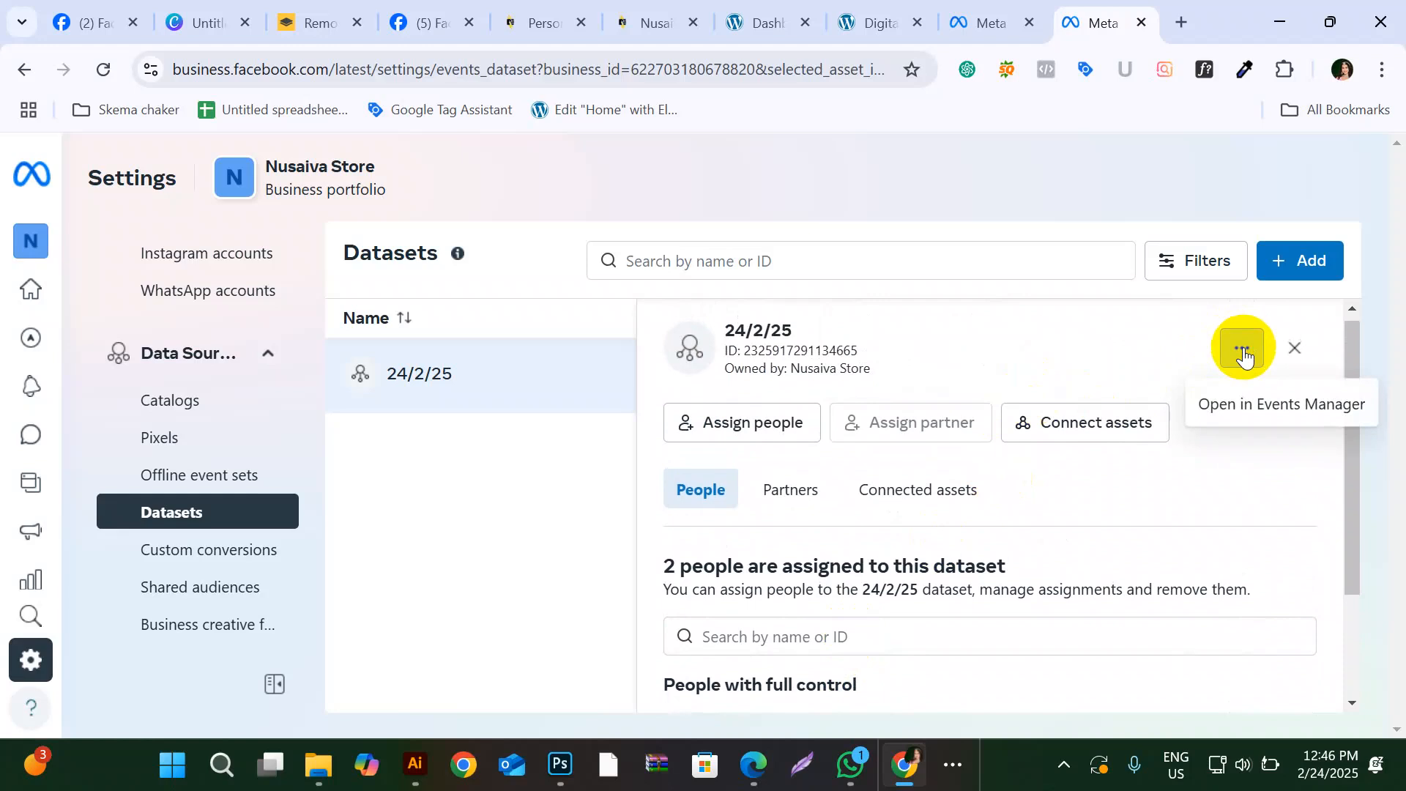
pyautogui.click(1272, 405)
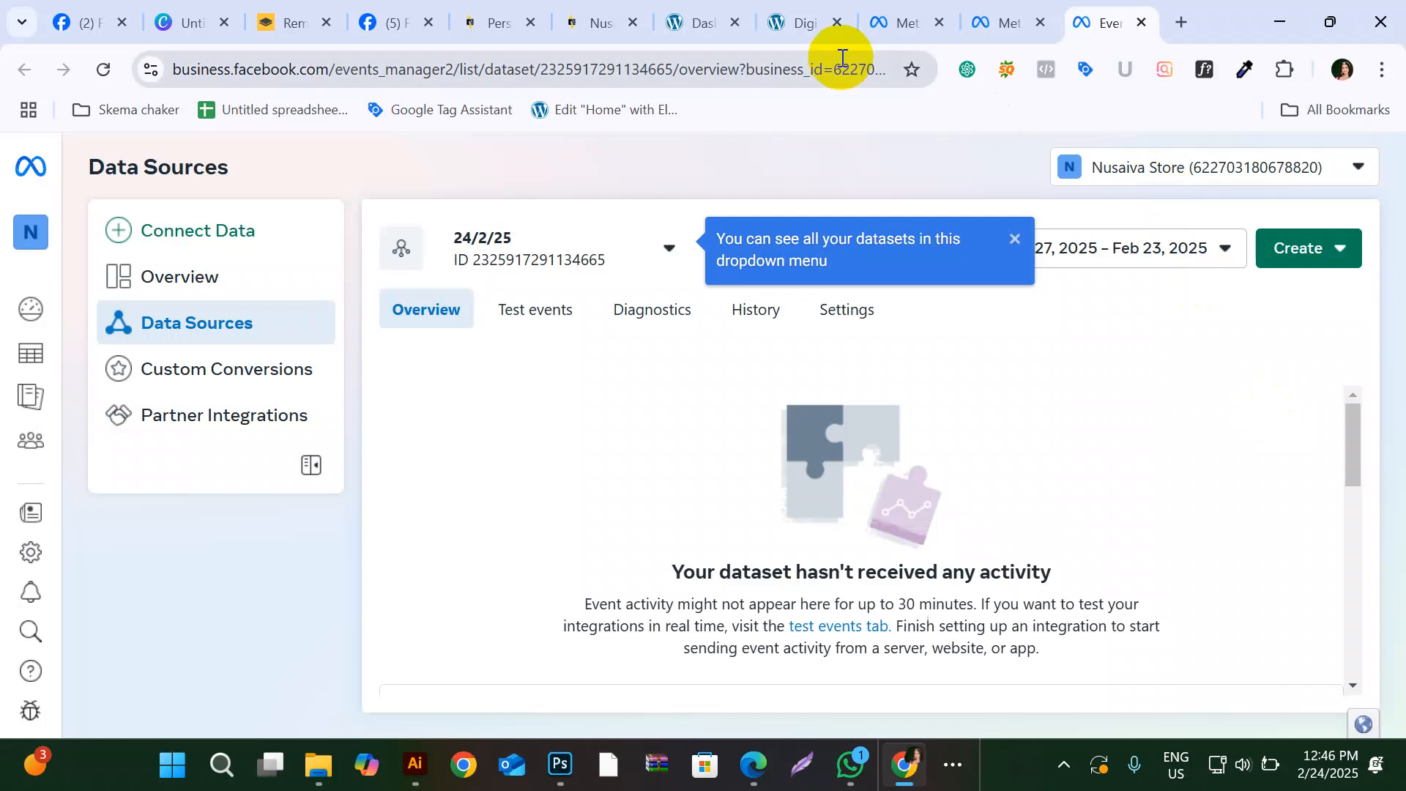
pyautogui.click(699, 20)
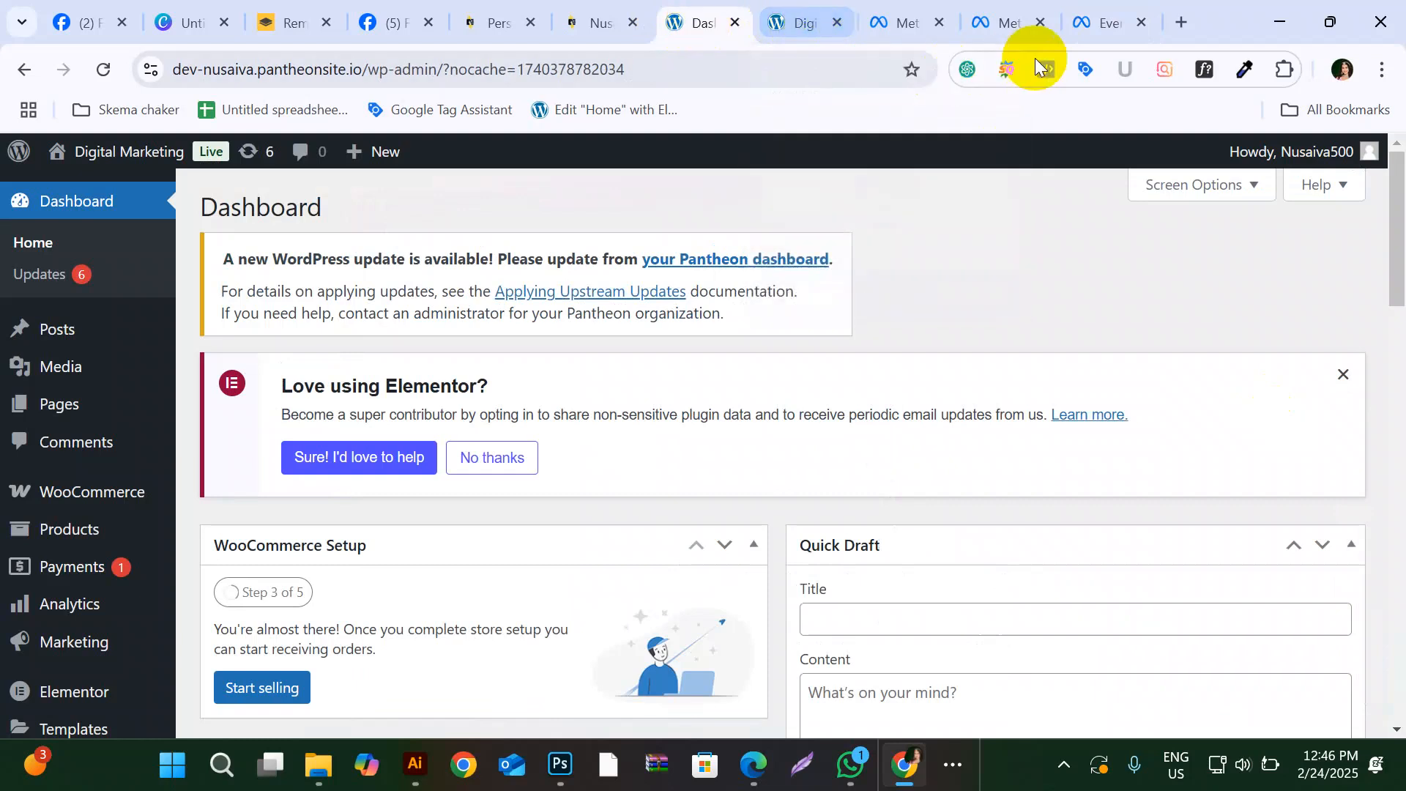
pyautogui.click(1099, 26)
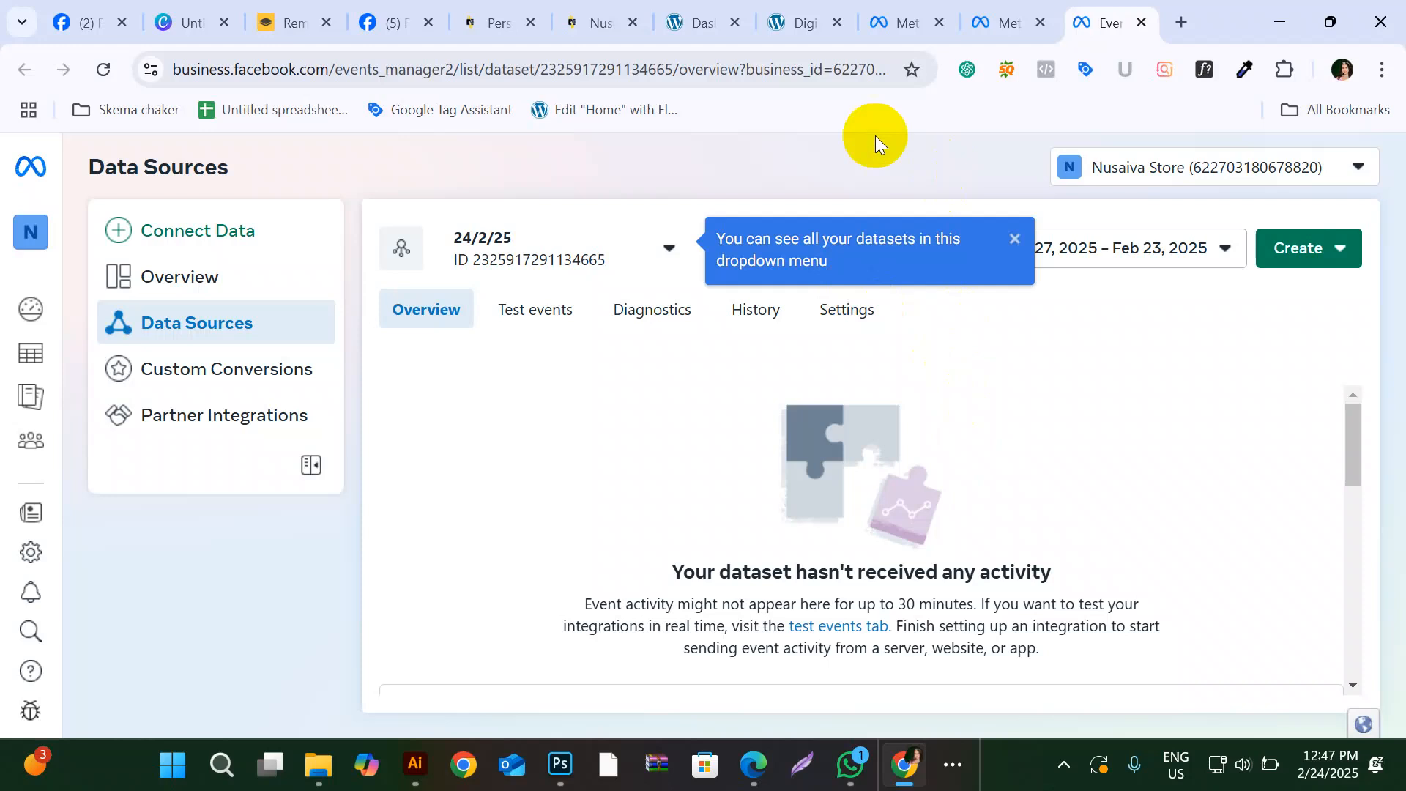
# Step: Switch to the WordPress admin dashboard and open the page for adding a new plugin
pyautogui.click(702, 29)
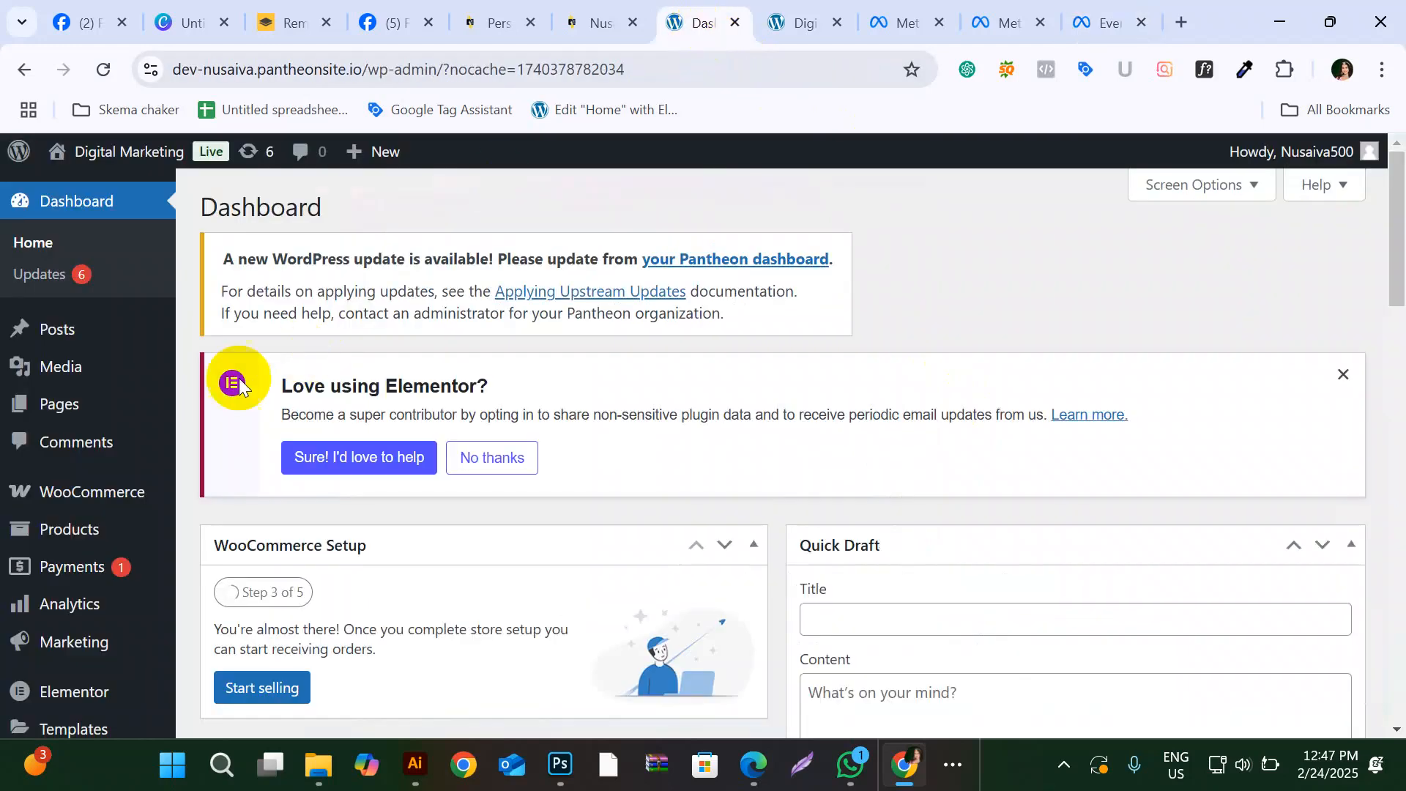
pyautogui.click(161, 486)
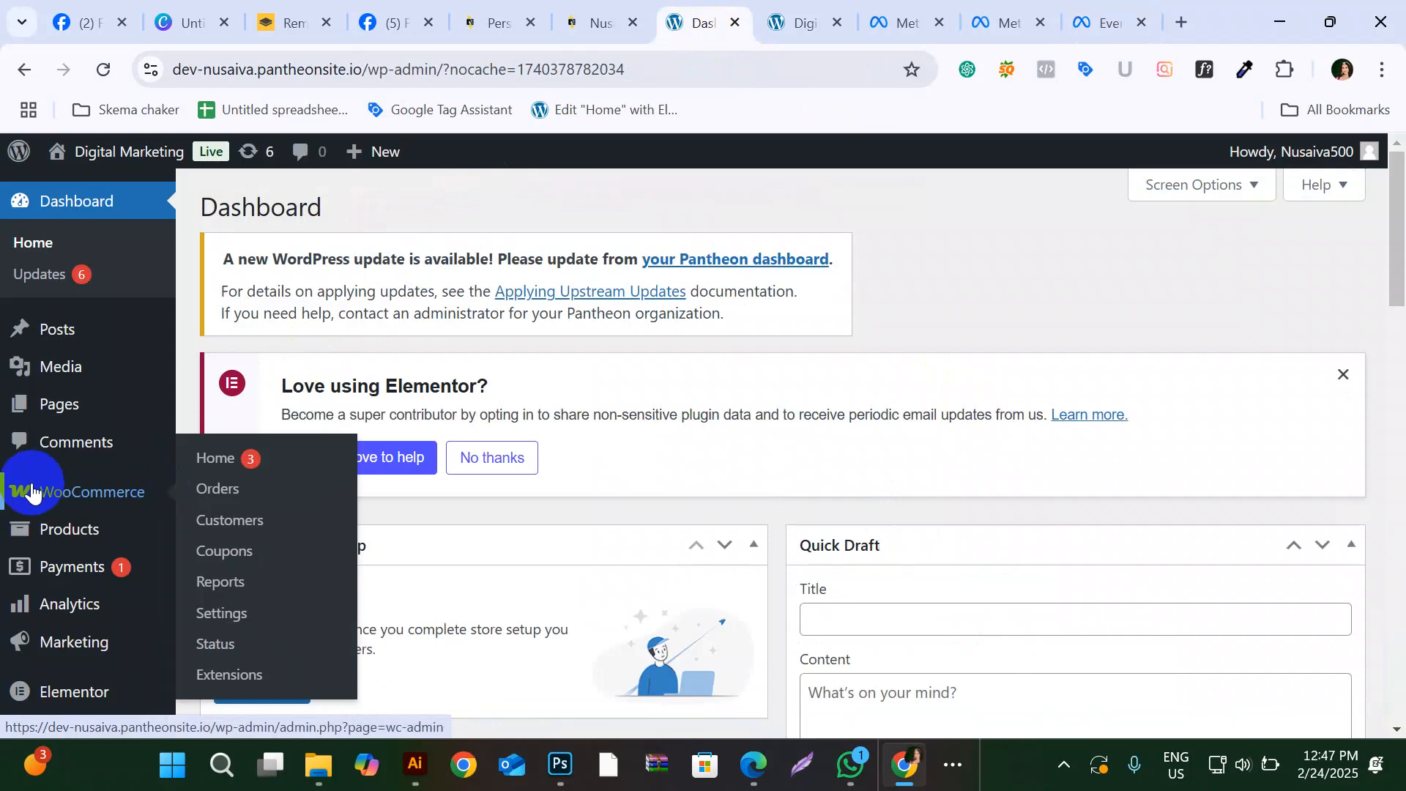
pyautogui.scroll(-4, 32, 492)
pyautogui.moveTo(95, 557)
pyautogui.click(232, 594)
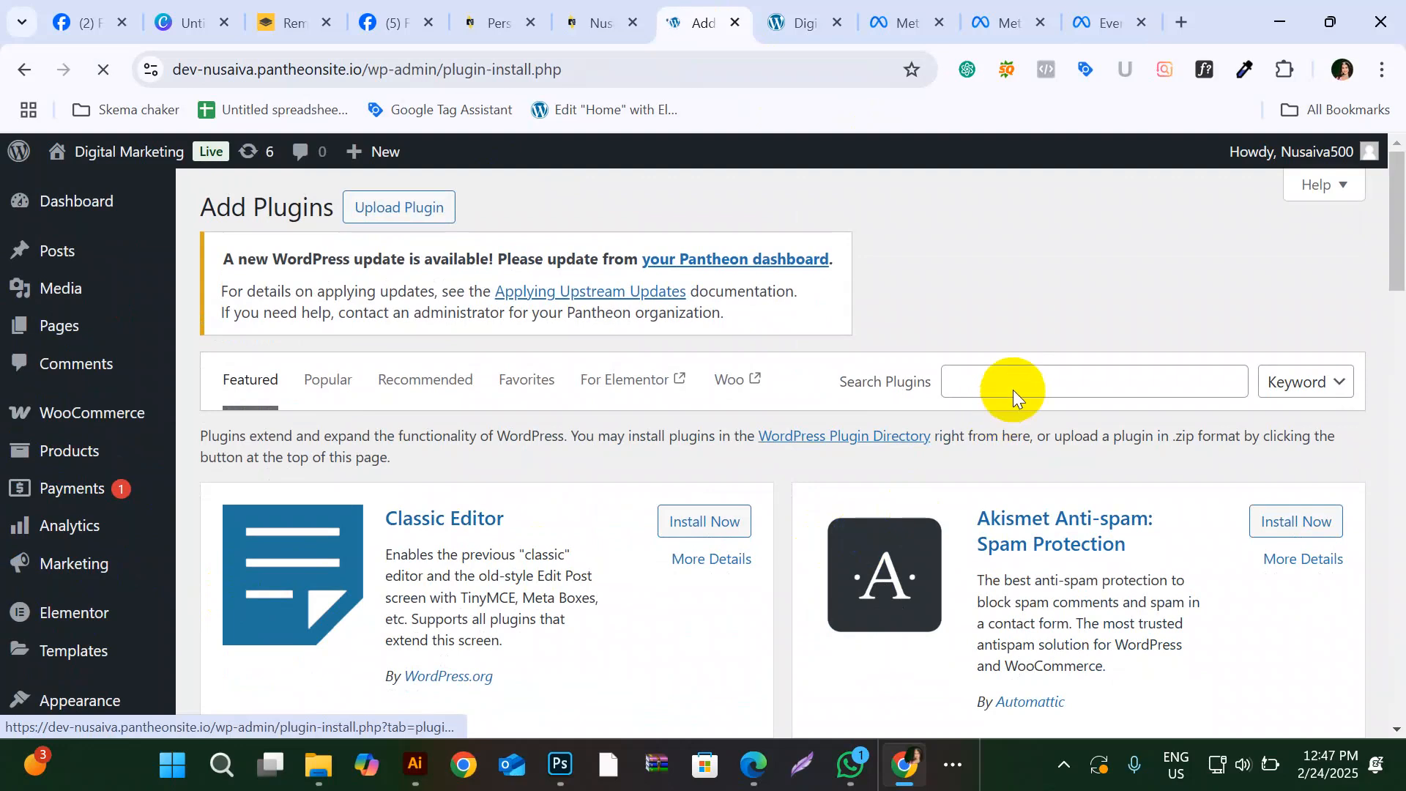
# Step: Search the WordPress plugin directory for "pixel my site"
pyautogui.click(1014, 381)
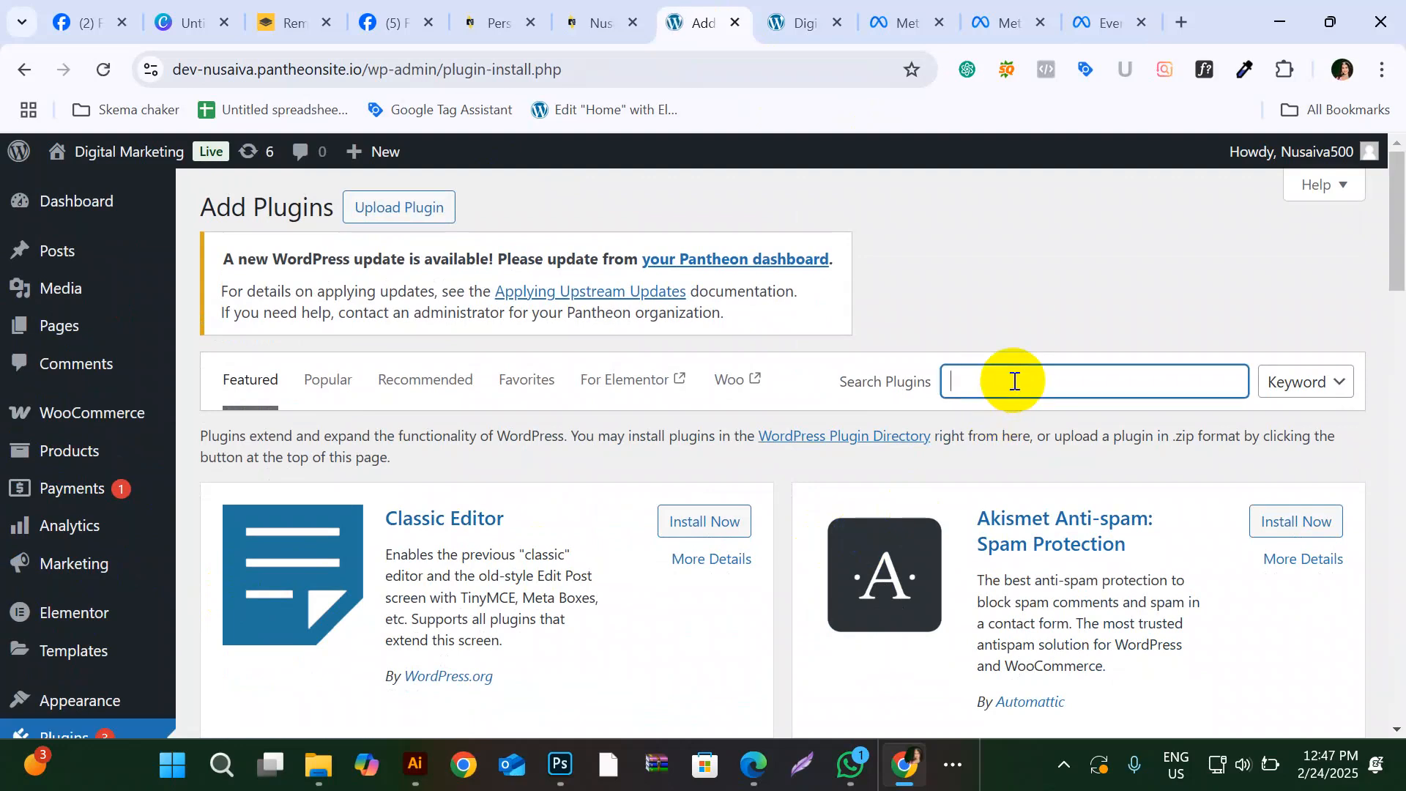
pyautogui.write('pixel')
pyautogui.write('my site')
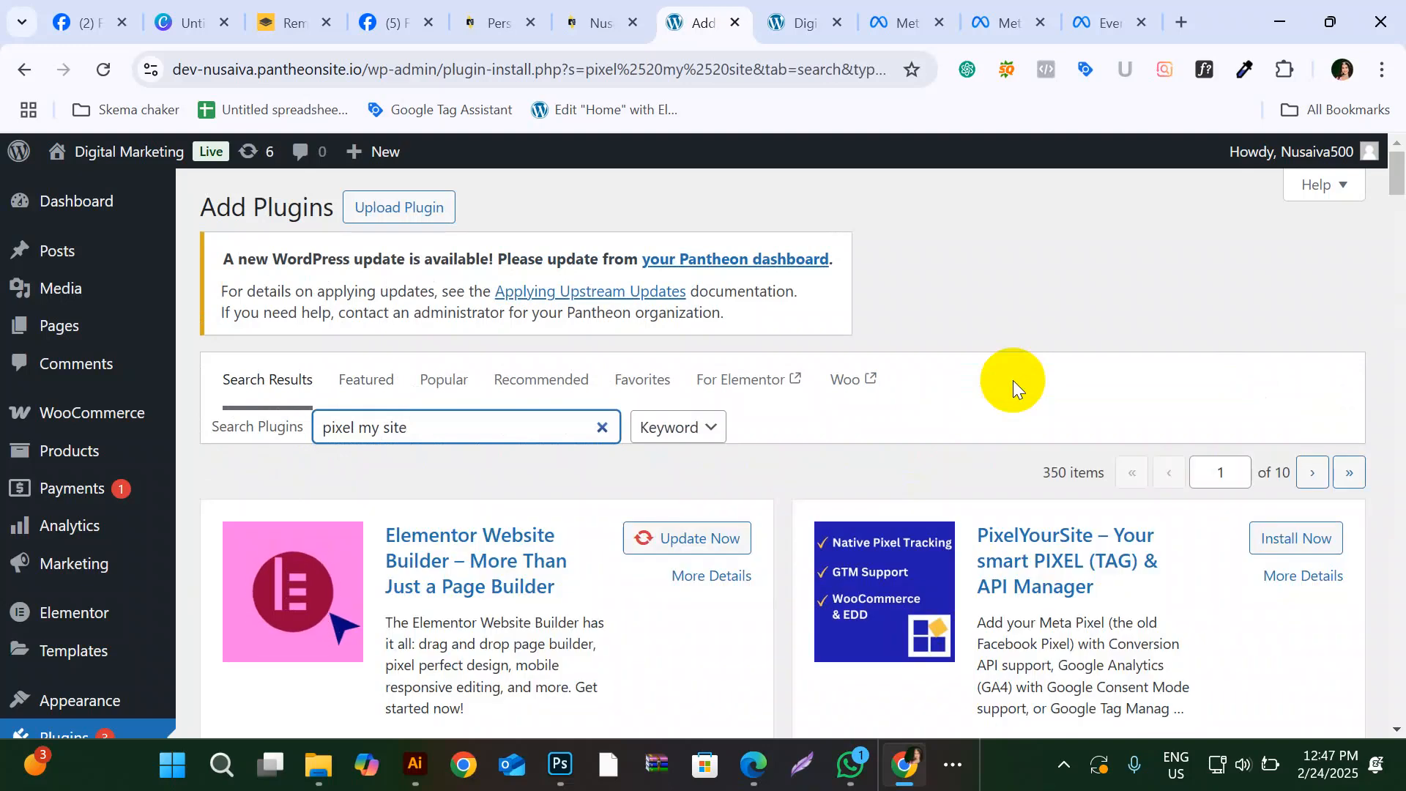
# Step: Install and activate the PixelYourSite plugin on the WordPress site
pyautogui.click(1287, 544)
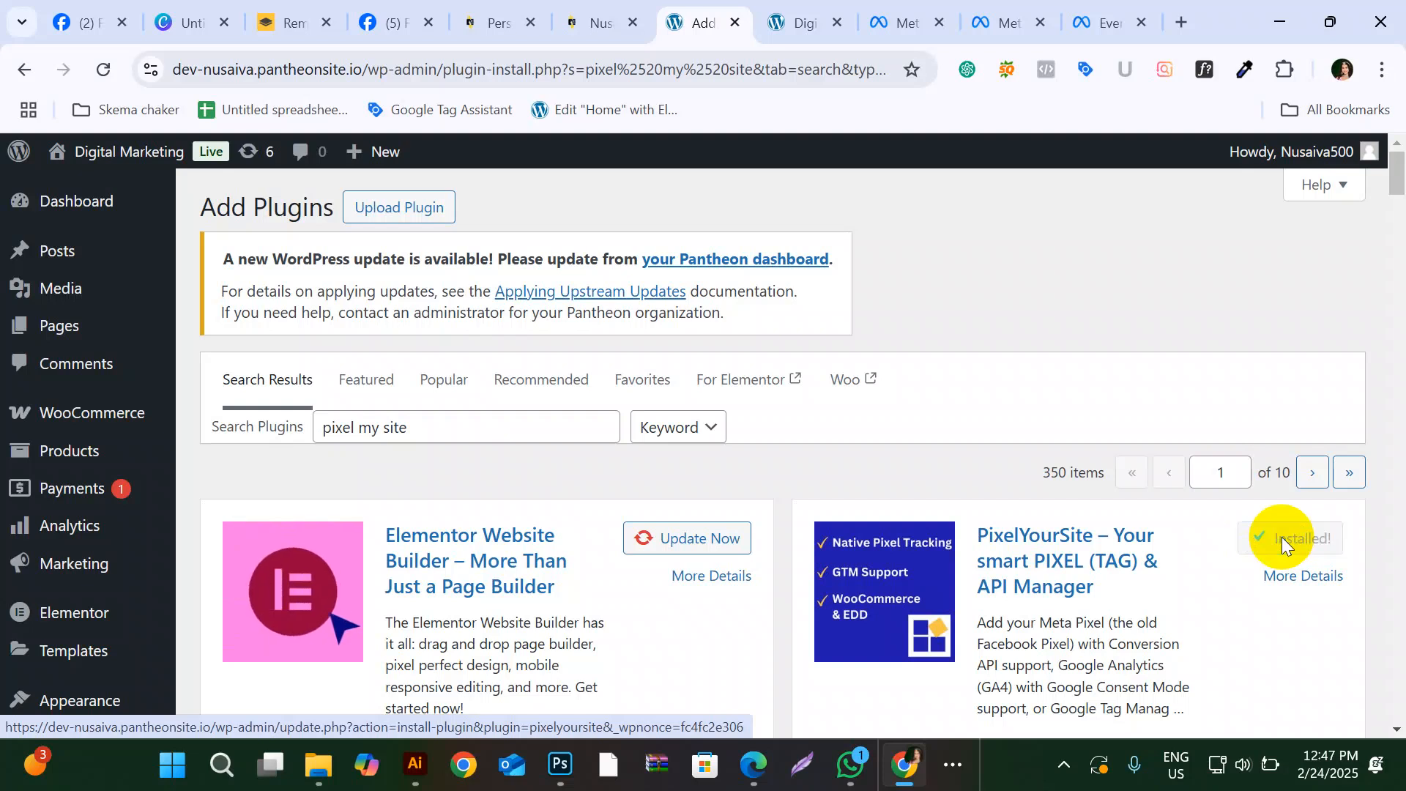
pyautogui.click(1294, 554)
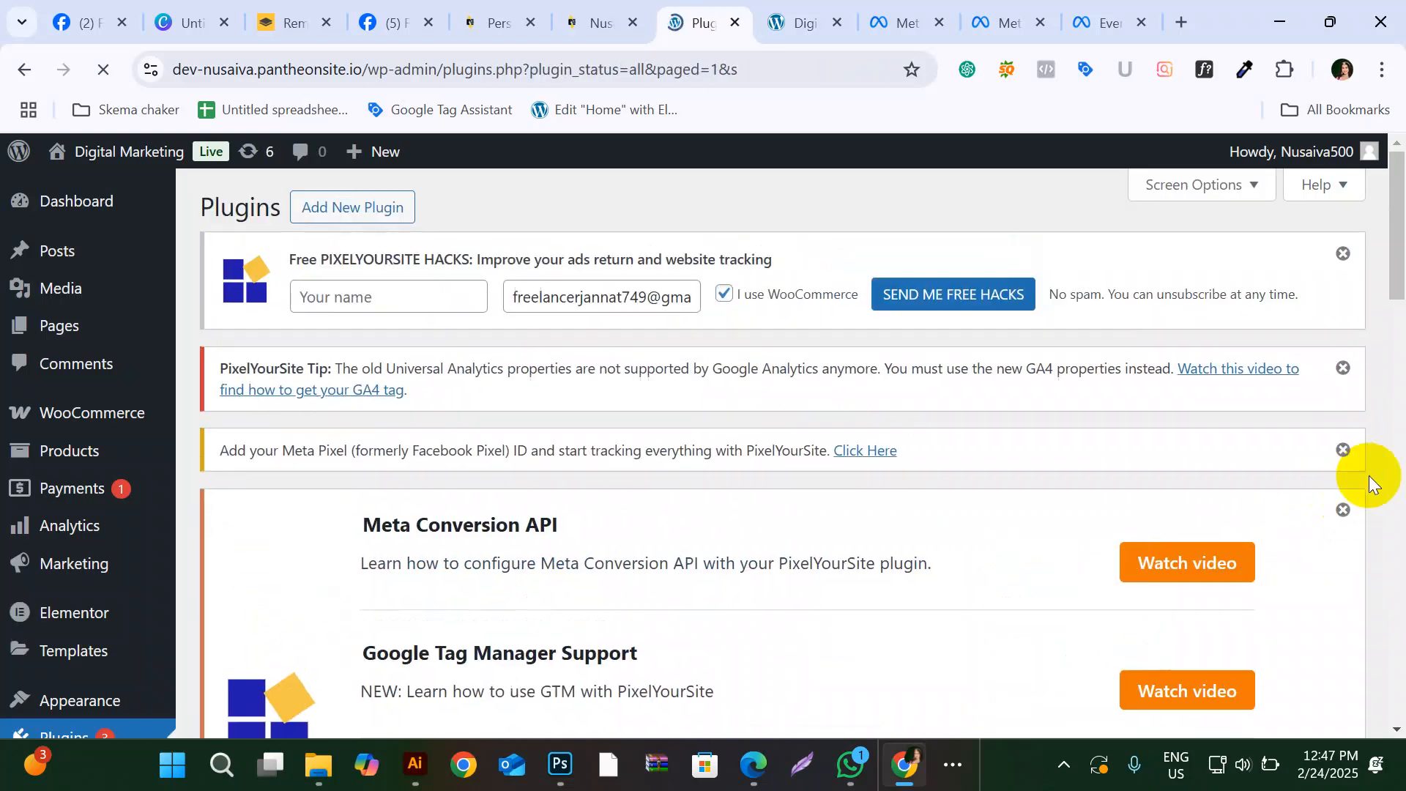
pyautogui.scroll(-4, 742, 482)
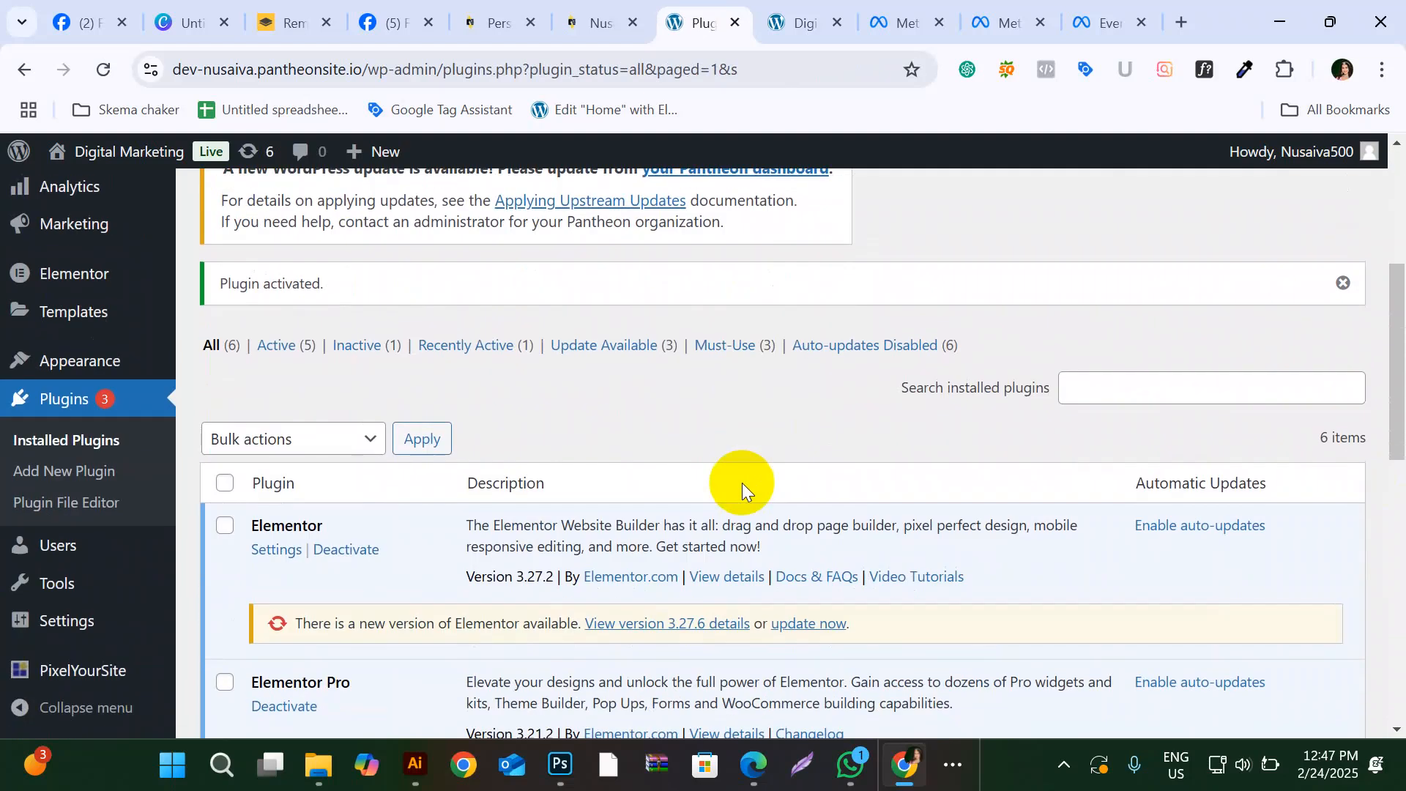
# Step: Open the PixelYourSite dashboard and expand the settings for the Meta Pixel tracking ID
pyautogui.click(80, 679)
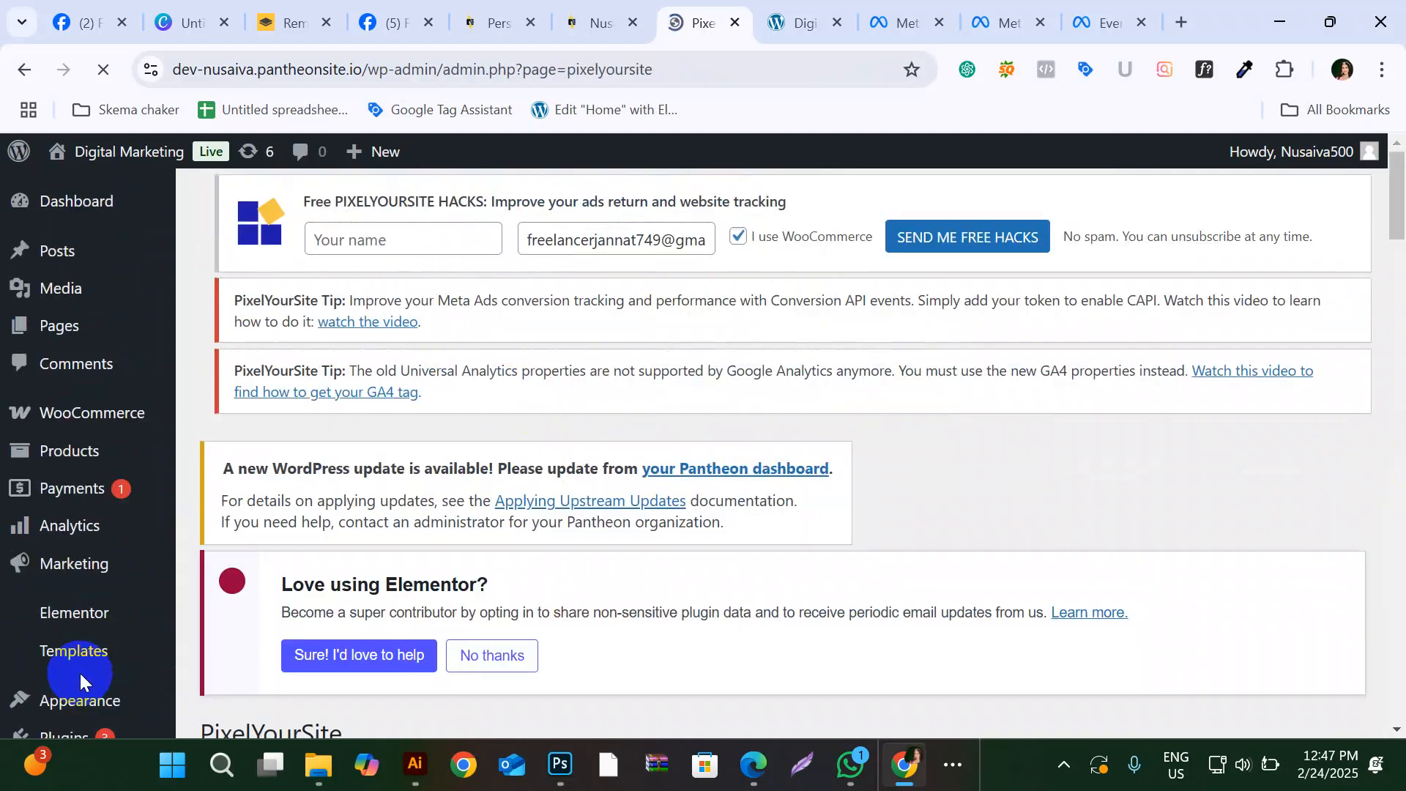
pyautogui.scroll(-5, 81, 674)
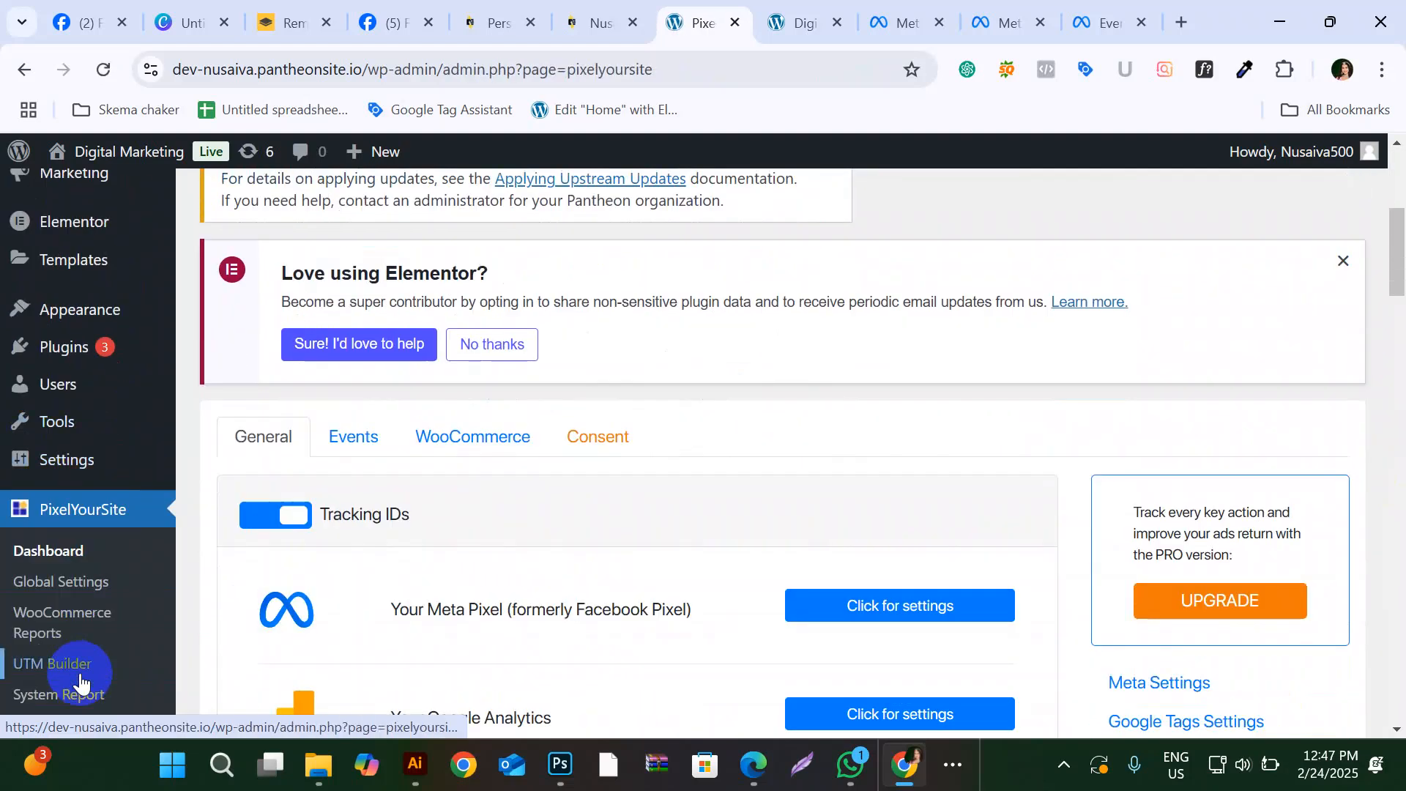
pyautogui.scroll(-1, 44, 670)
pyautogui.scroll(-1, 310, 533)
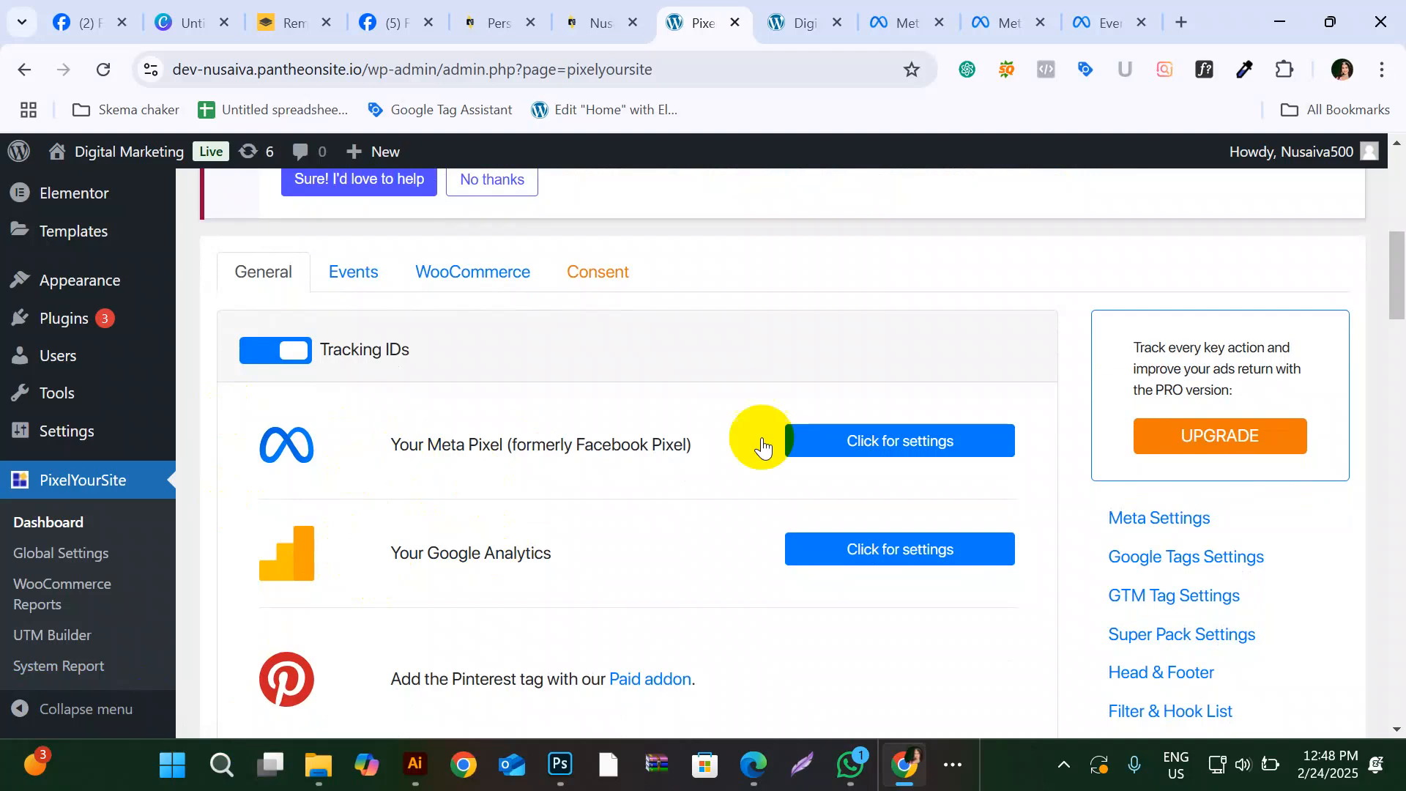
pyautogui.click(879, 452)
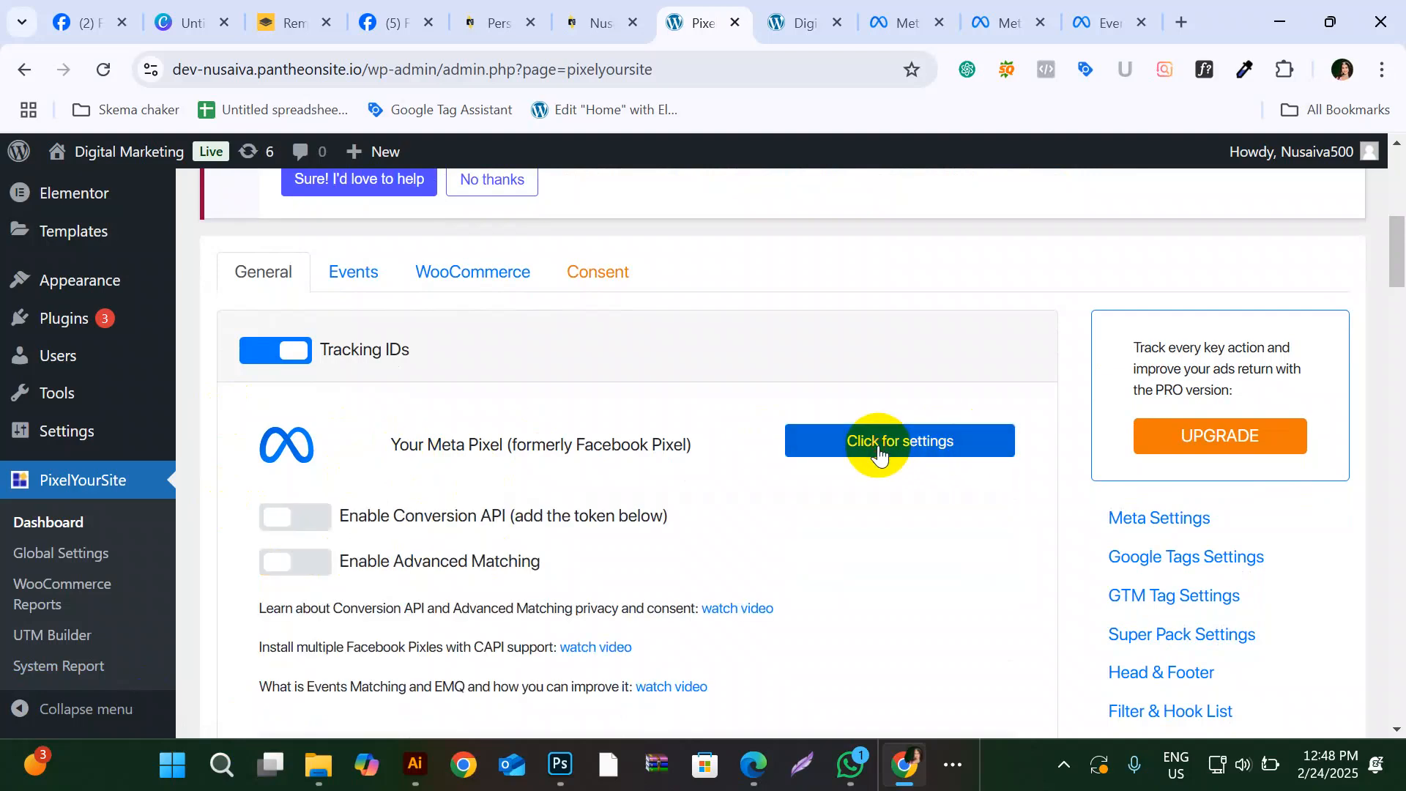
# Step: Enable Conversion API and Advanced Matching for the Meta Pixel
pyautogui.scroll(-1, 451, 513)
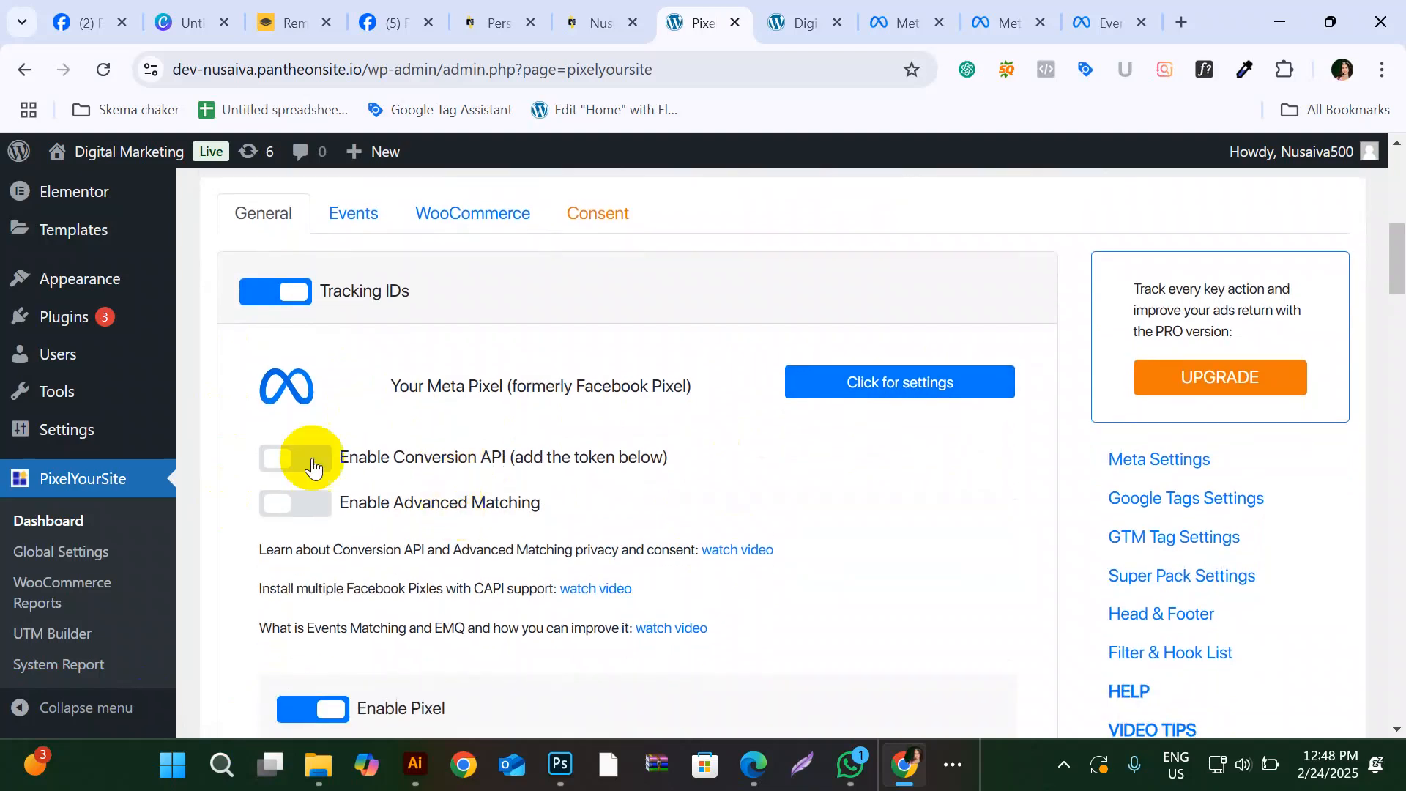
pyautogui.click(311, 460)
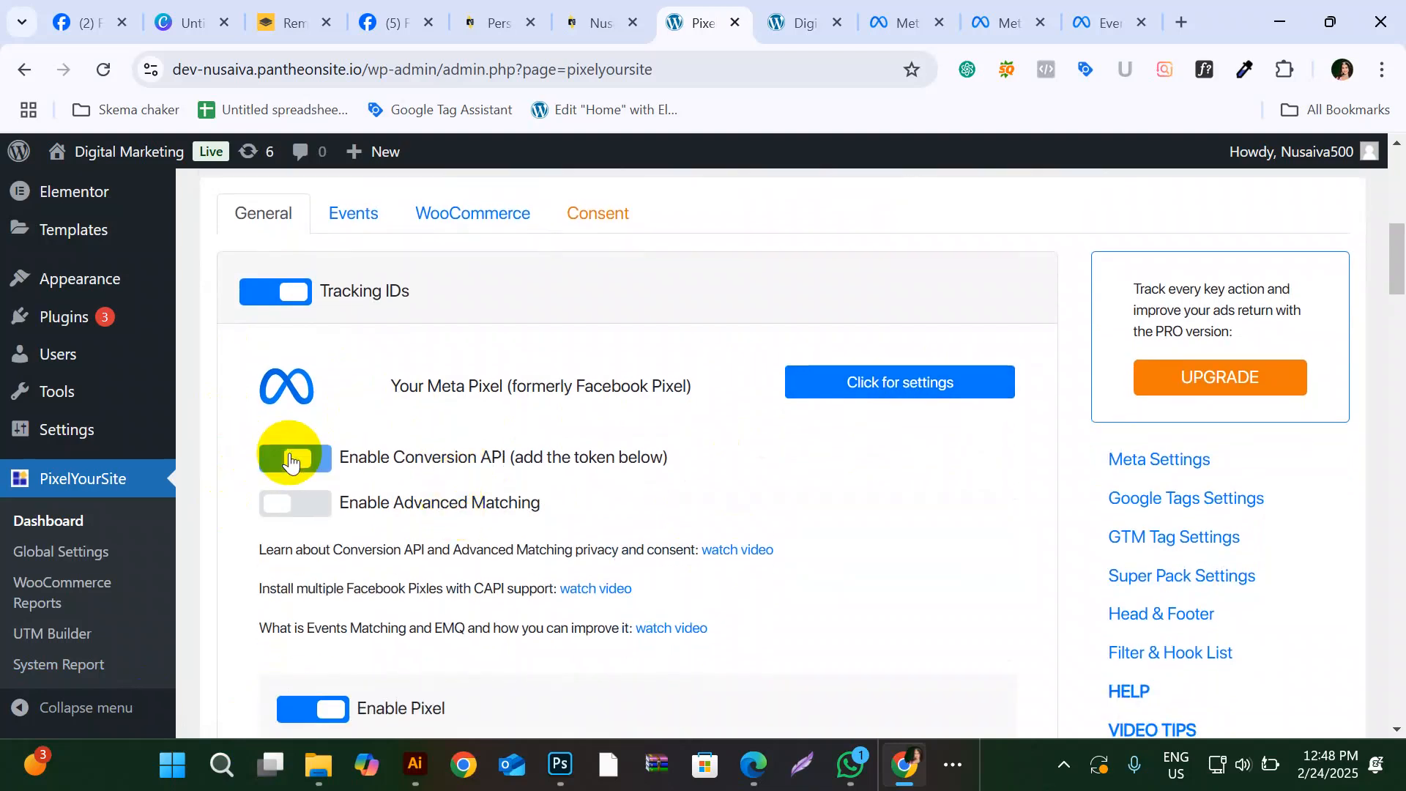
pyautogui.click(309, 506)
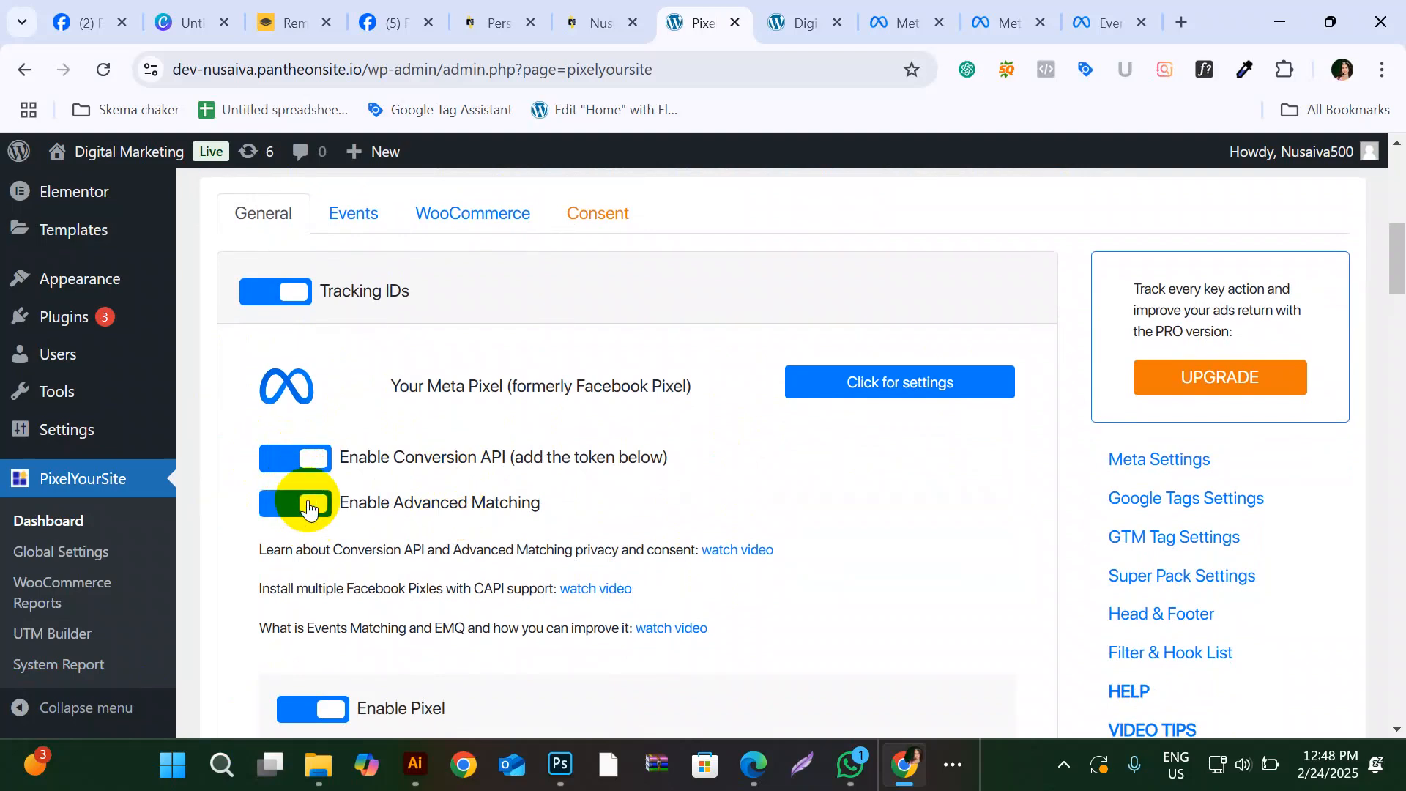
# Step: Switch to Meta Events Manager and copy the dataset ID from the settings of the 24/2/25 dataset
pyautogui.scroll(-5, 309, 505)
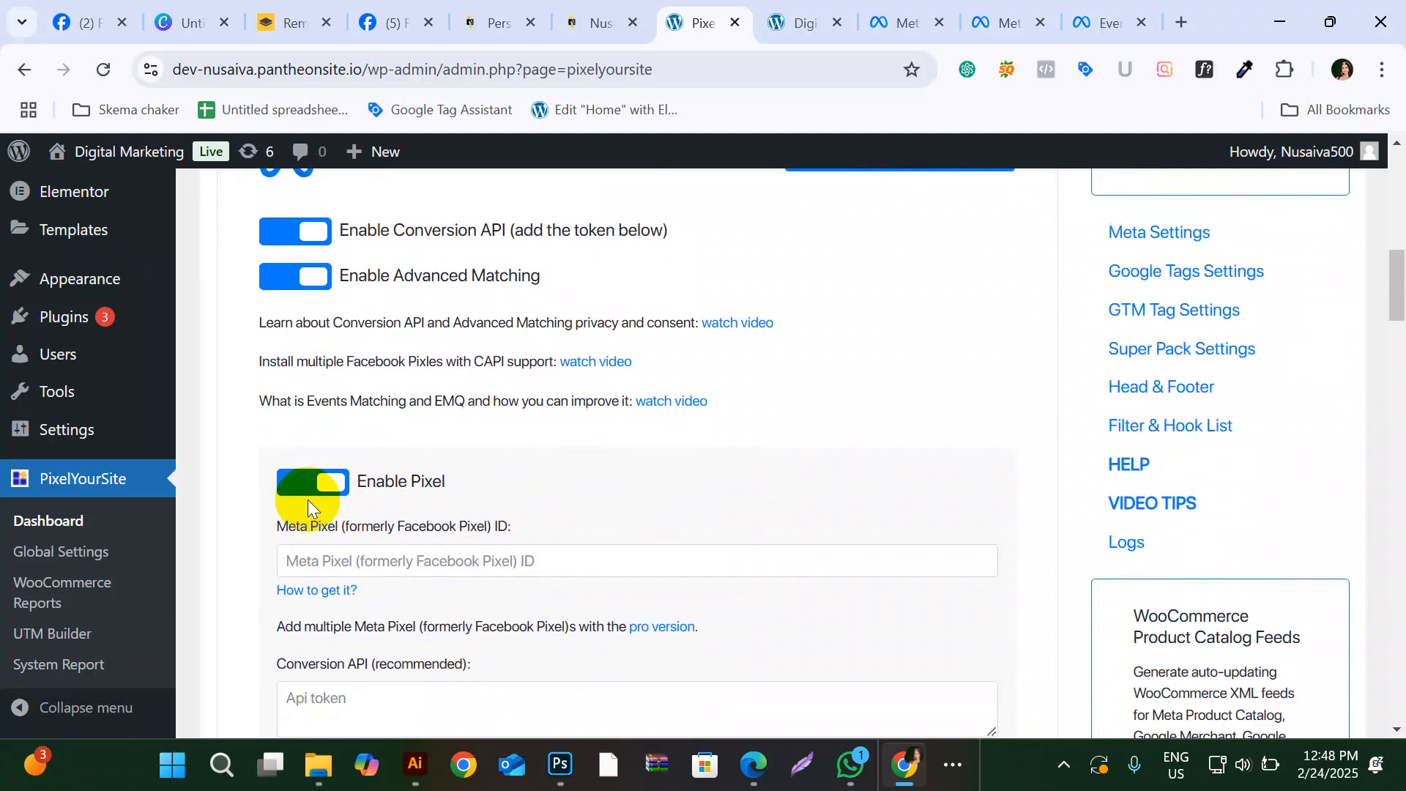
pyautogui.scroll(-1, 308, 500)
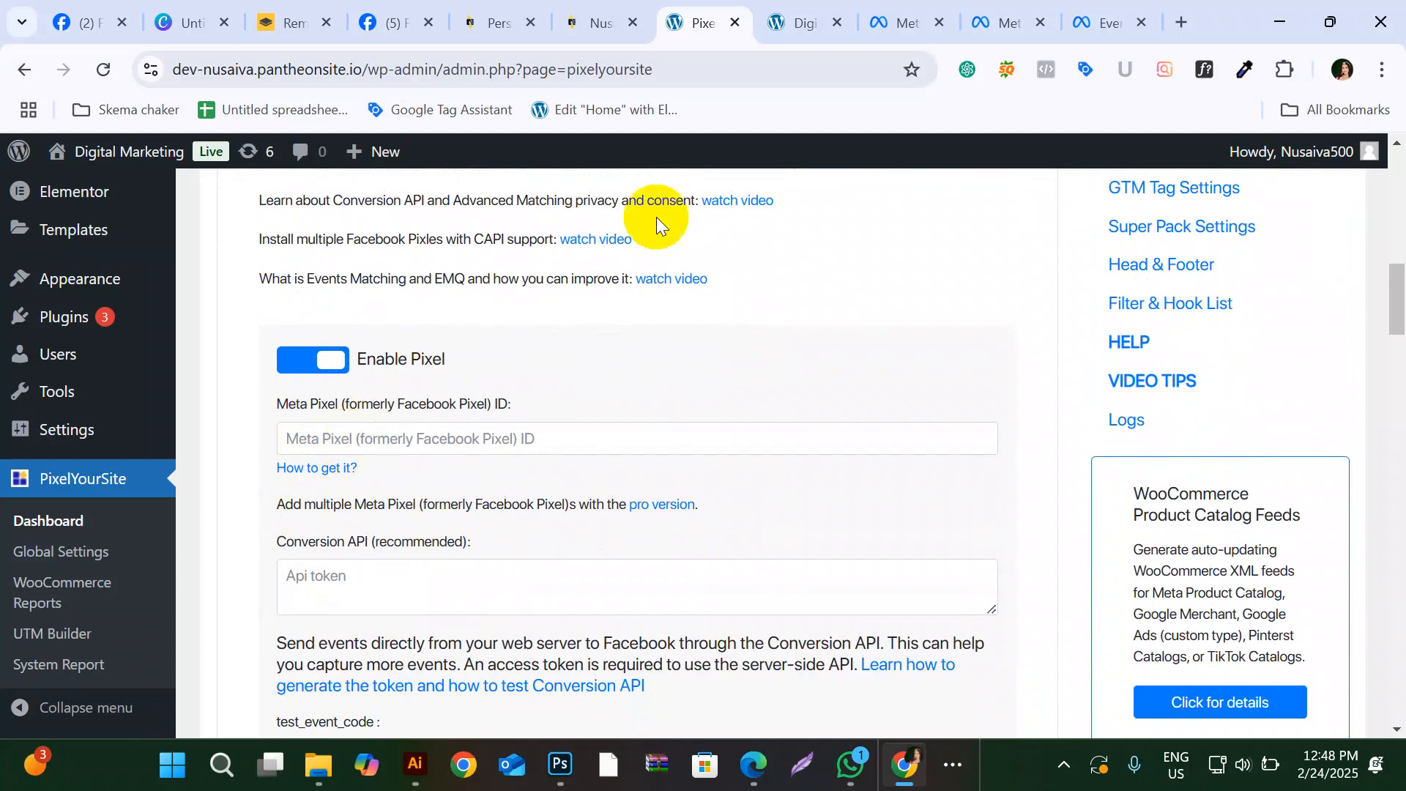
pyautogui.click(1091, 11)
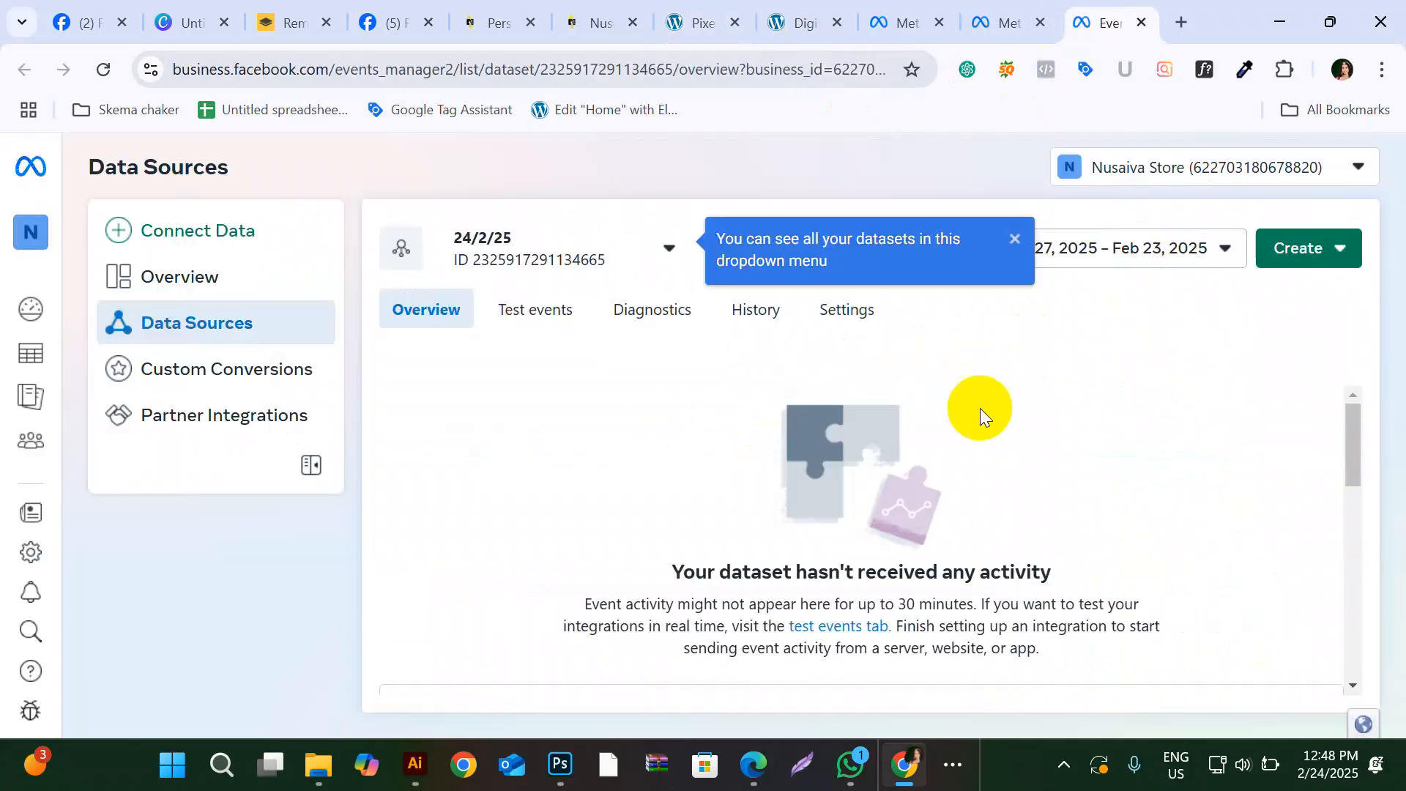
pyautogui.scroll(-1, 903, 429)
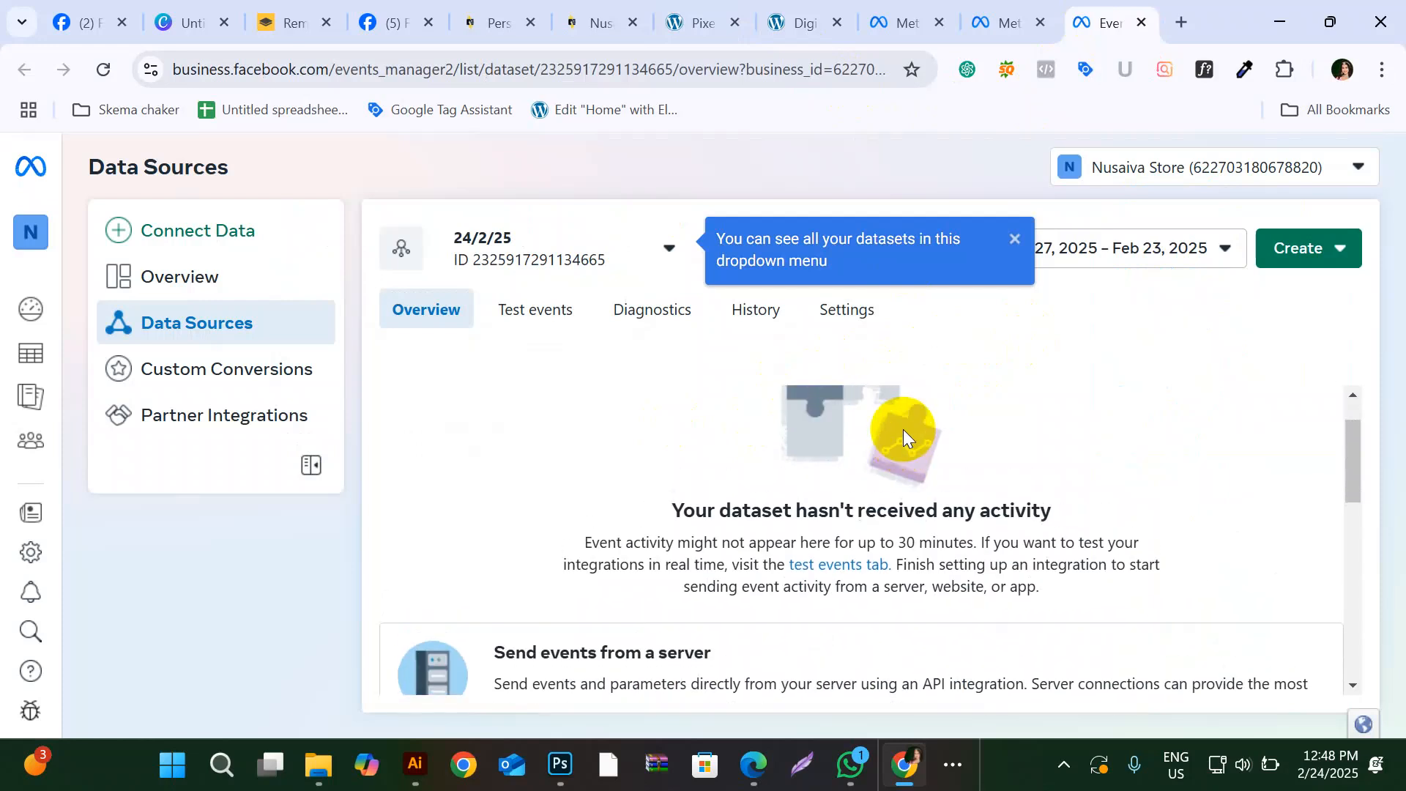
pyautogui.click(851, 317)
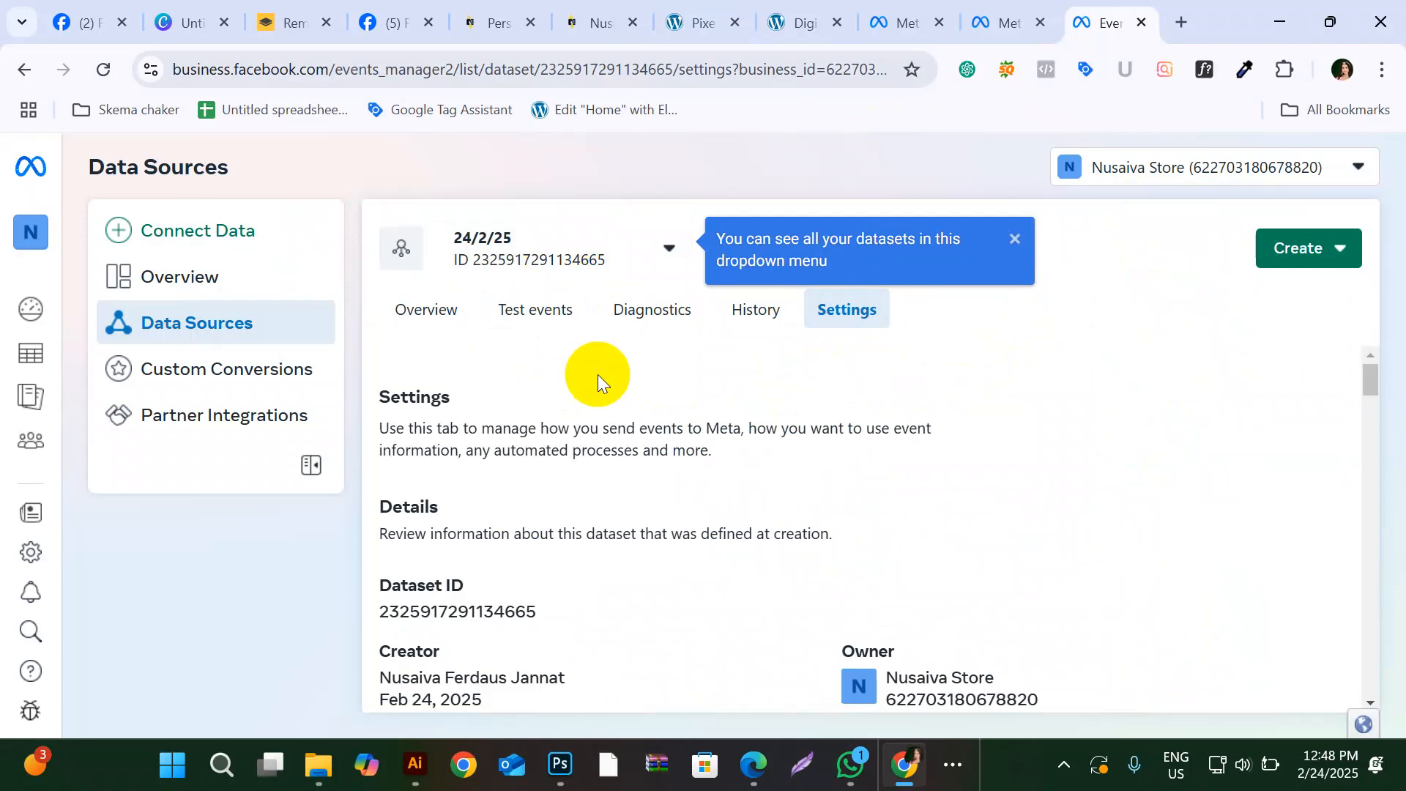
pyautogui.scroll(-1, 479, 548)
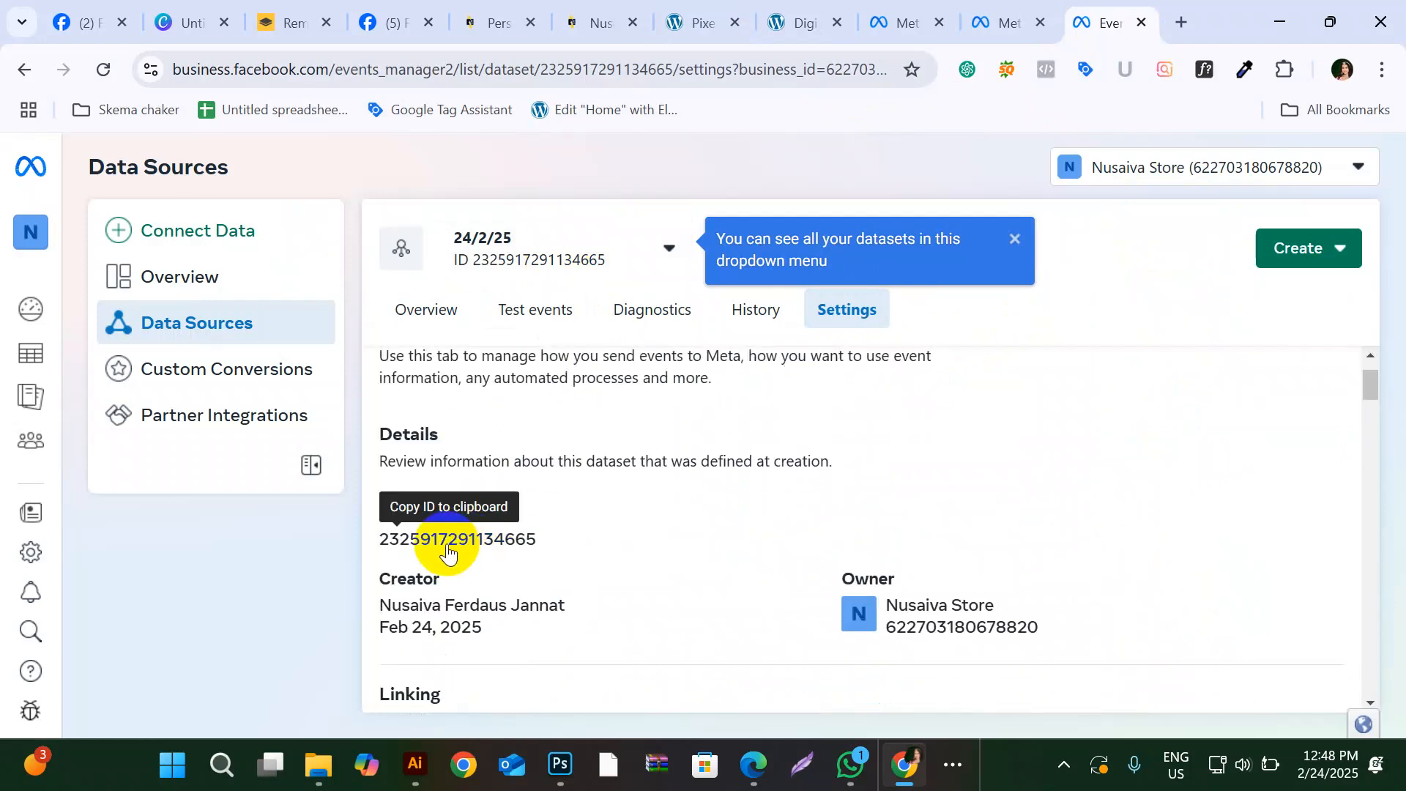
pyautogui.click(449, 553)
# Step: Return to PixelYourSite in WordPress and paste the copied dataset ID as the Meta Pixel ID
pyautogui.click(683, 25)
pyautogui.click(473, 442)
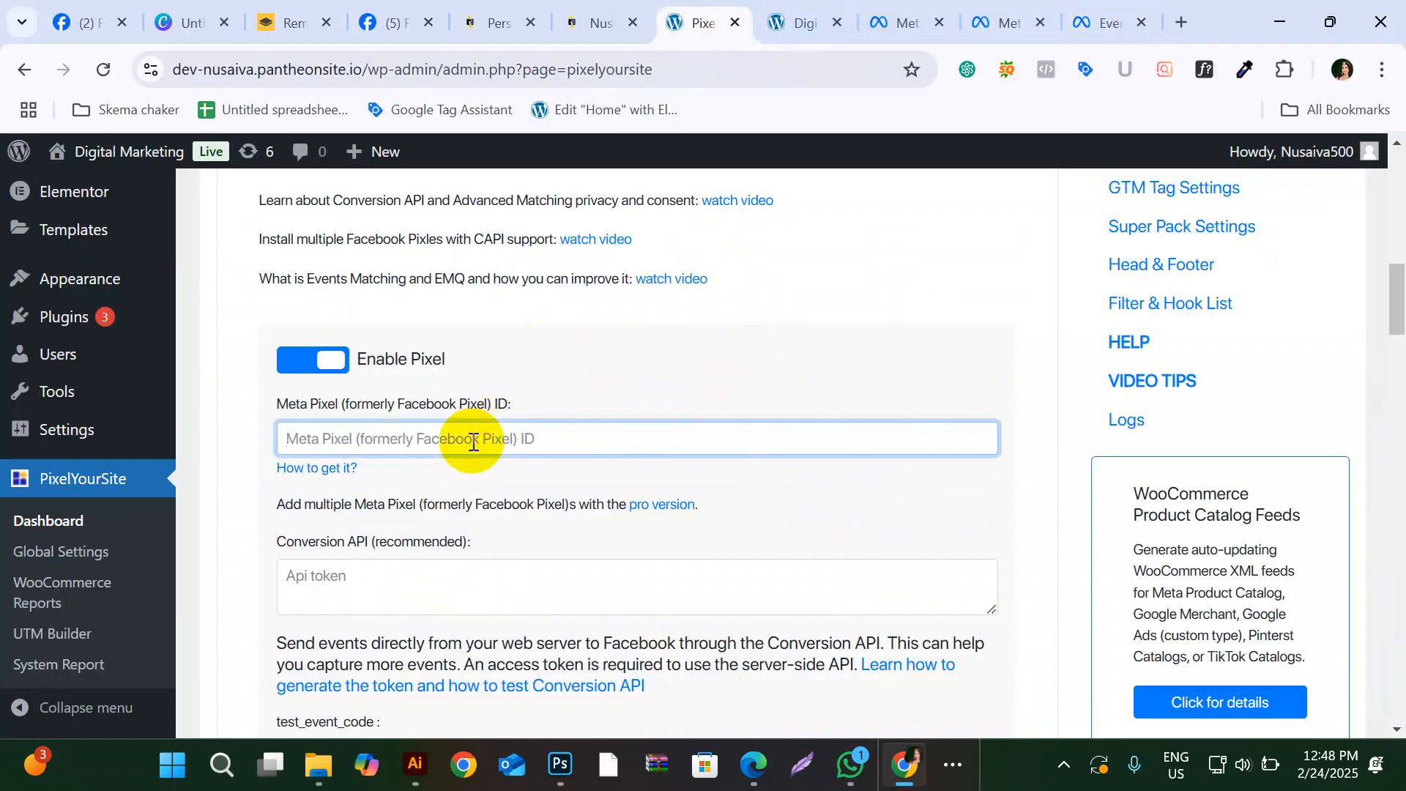
pyautogui.hotkey('ctrl', 'v')
# Step: Switch to Events Manager, generate a Conversions API access token for direct integration in the dataset's settings, and copy it
pyautogui.scroll(-2, 472, 441)
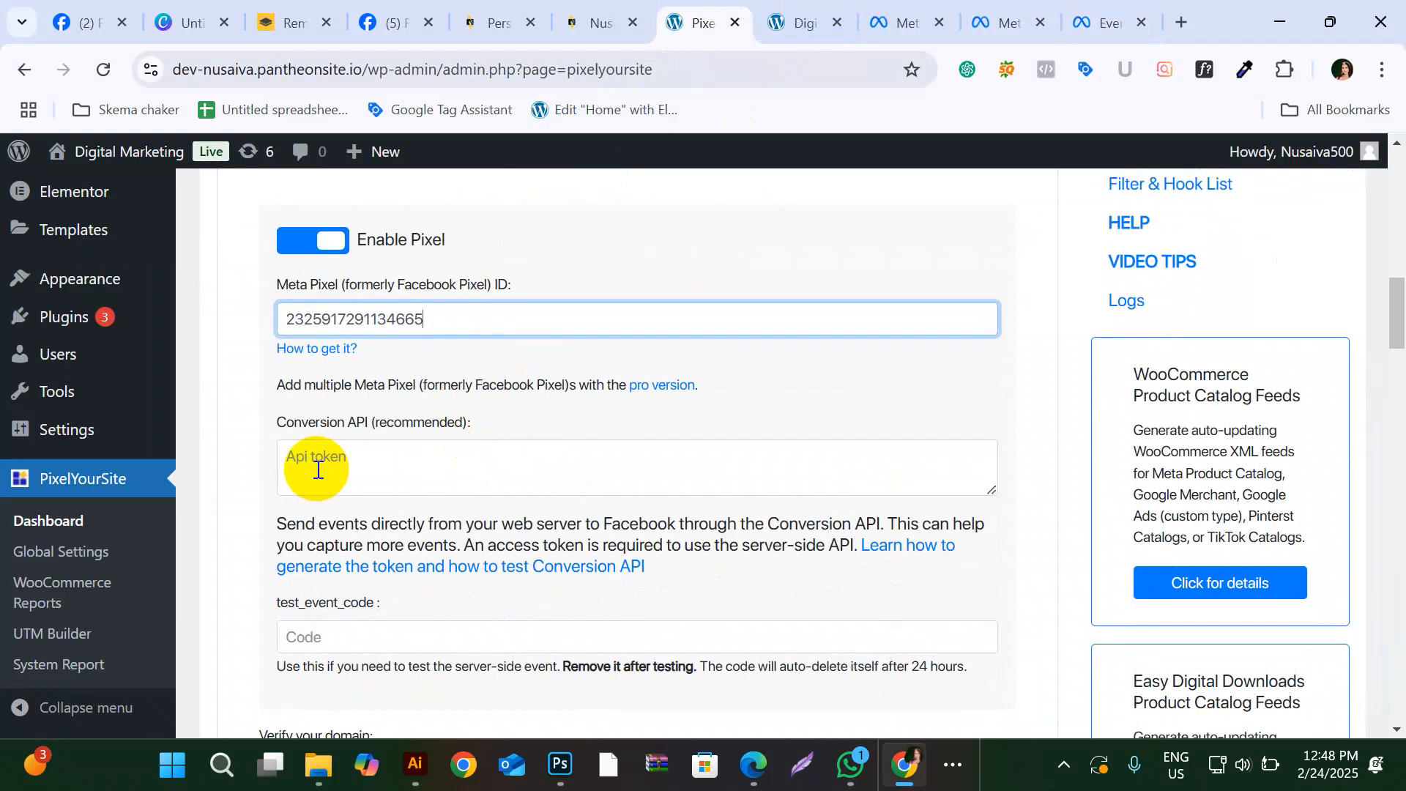
pyautogui.click(1096, 23)
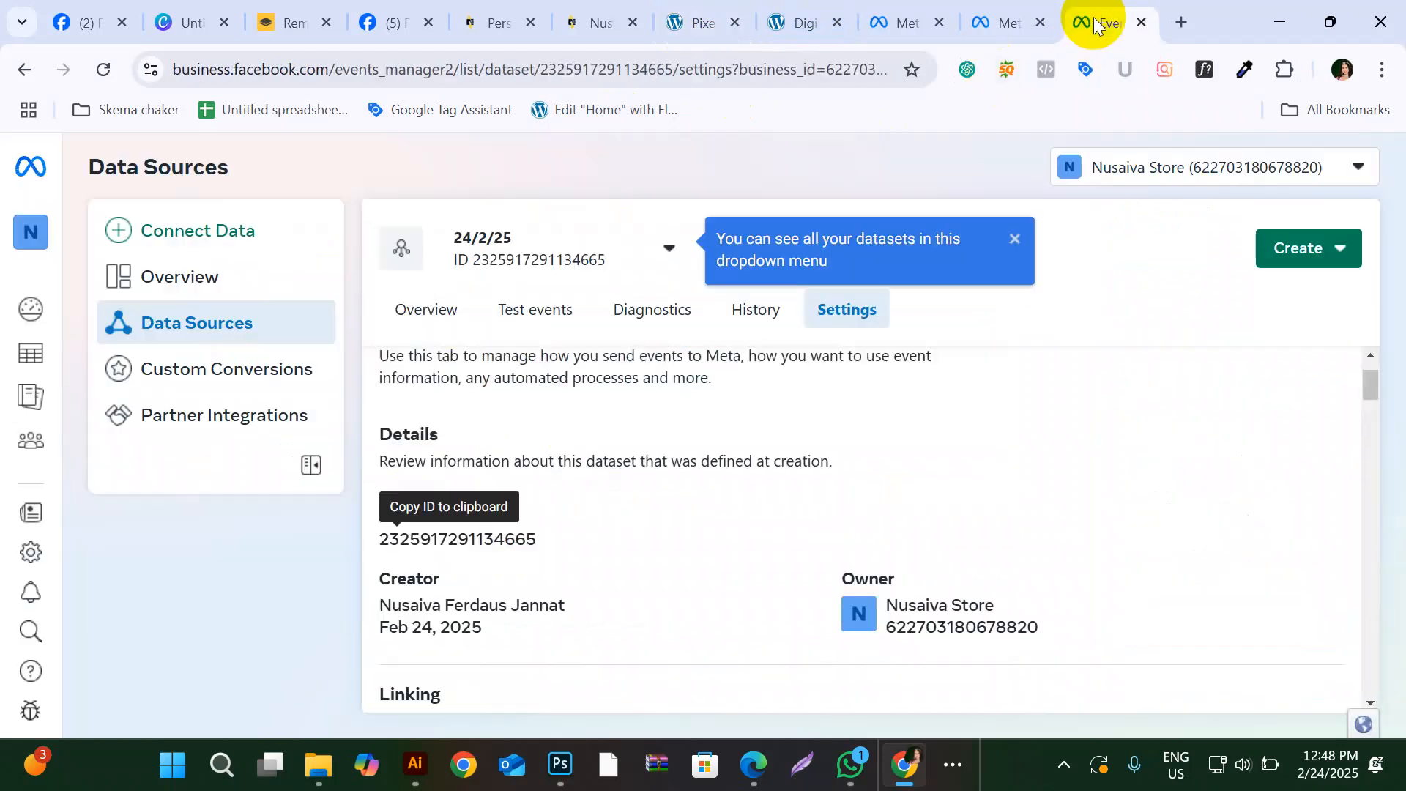
pyautogui.scroll(-3, 534, 430)
pyautogui.scroll(-6, 534, 430)
pyautogui.scroll(-8, 533, 429)
pyautogui.scroll(-7, 533, 429)
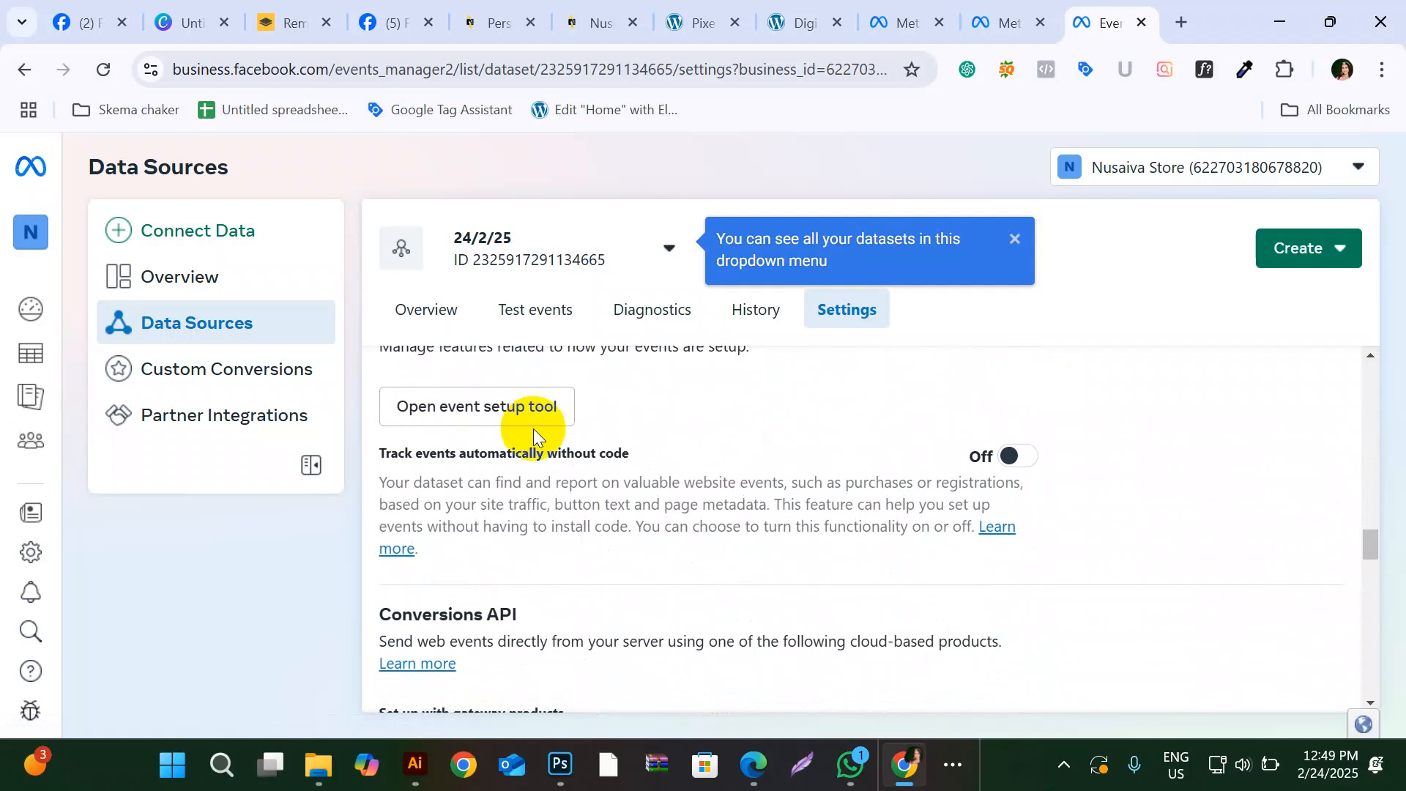
pyautogui.scroll(-2, 440, 672)
pyautogui.scroll(-3, 438, 672)
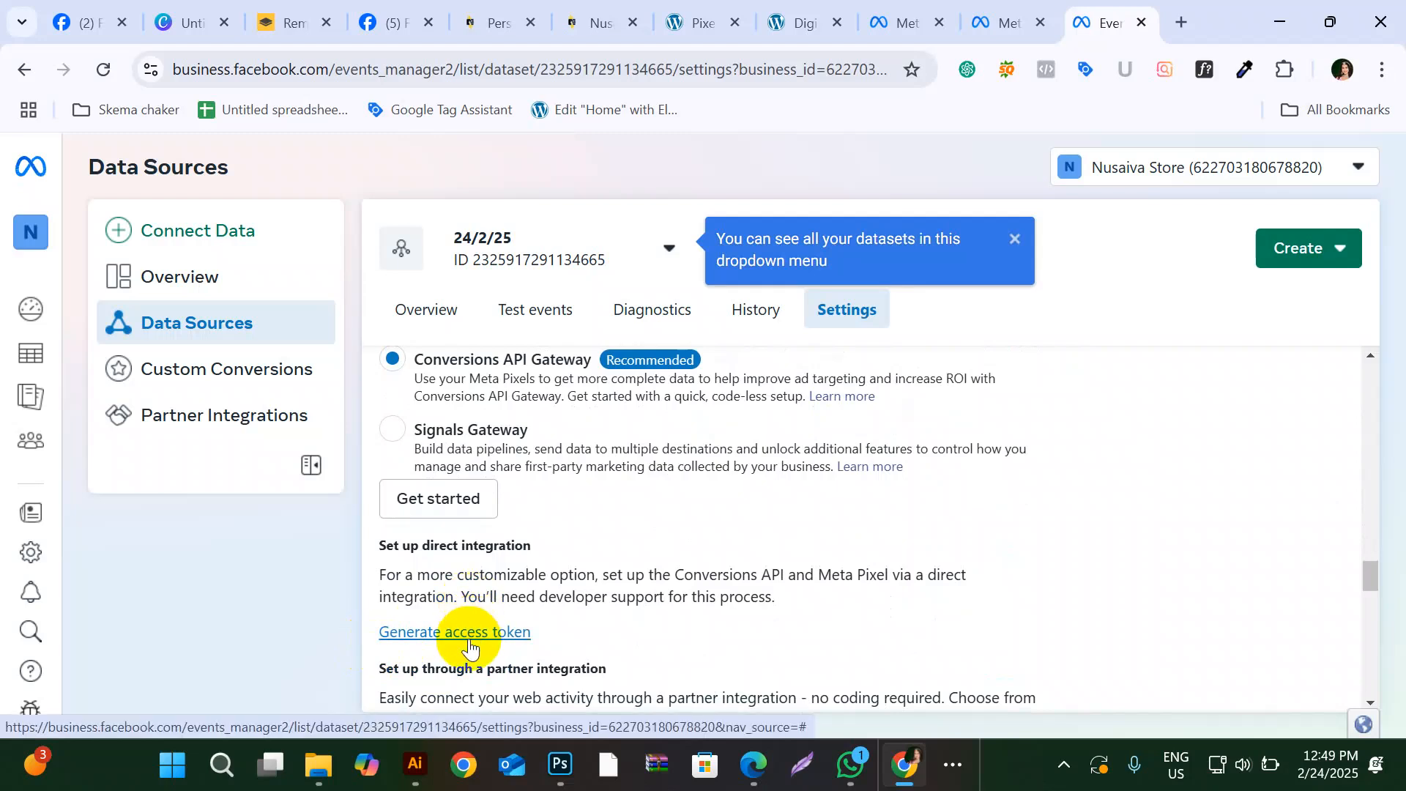
pyautogui.click(470, 647)
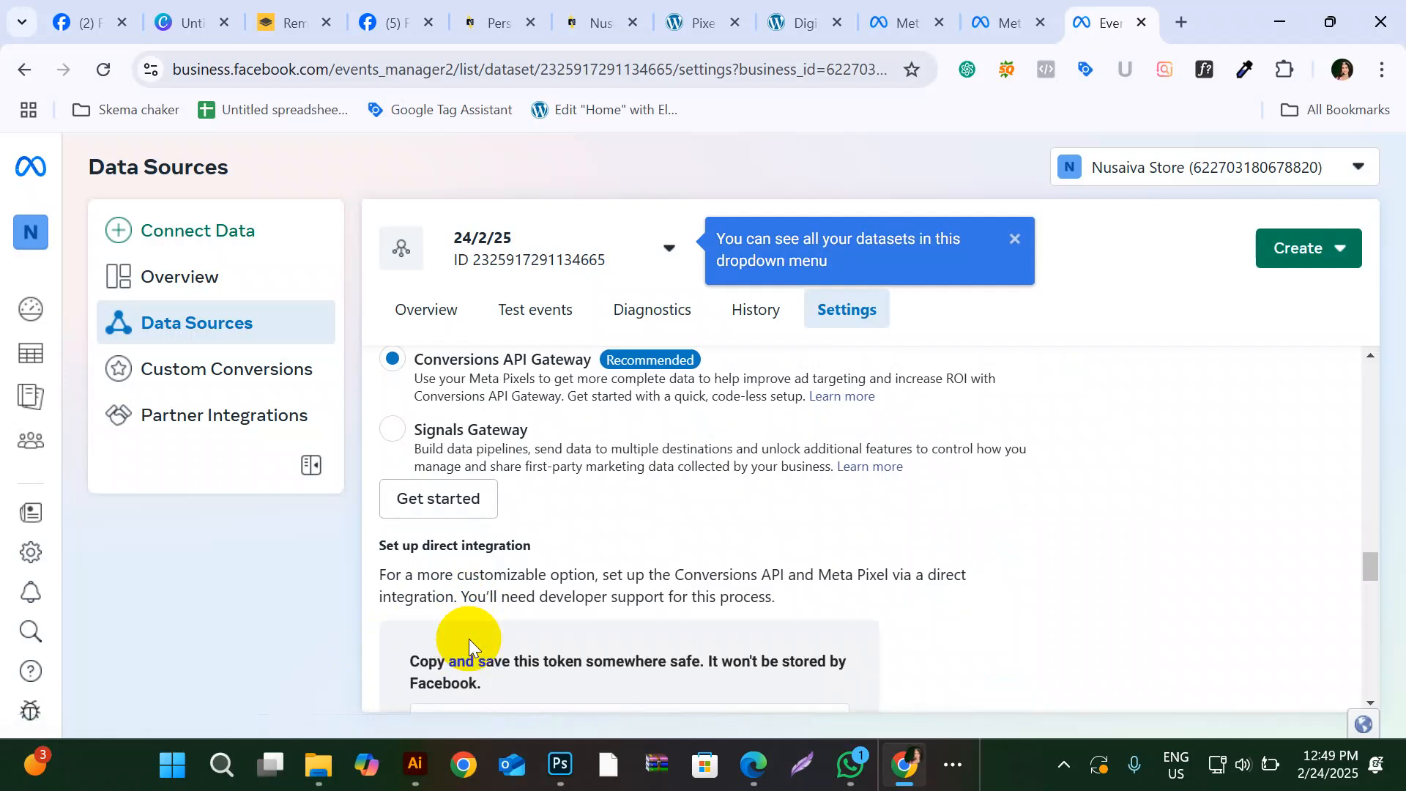
pyautogui.scroll(-4, 469, 639)
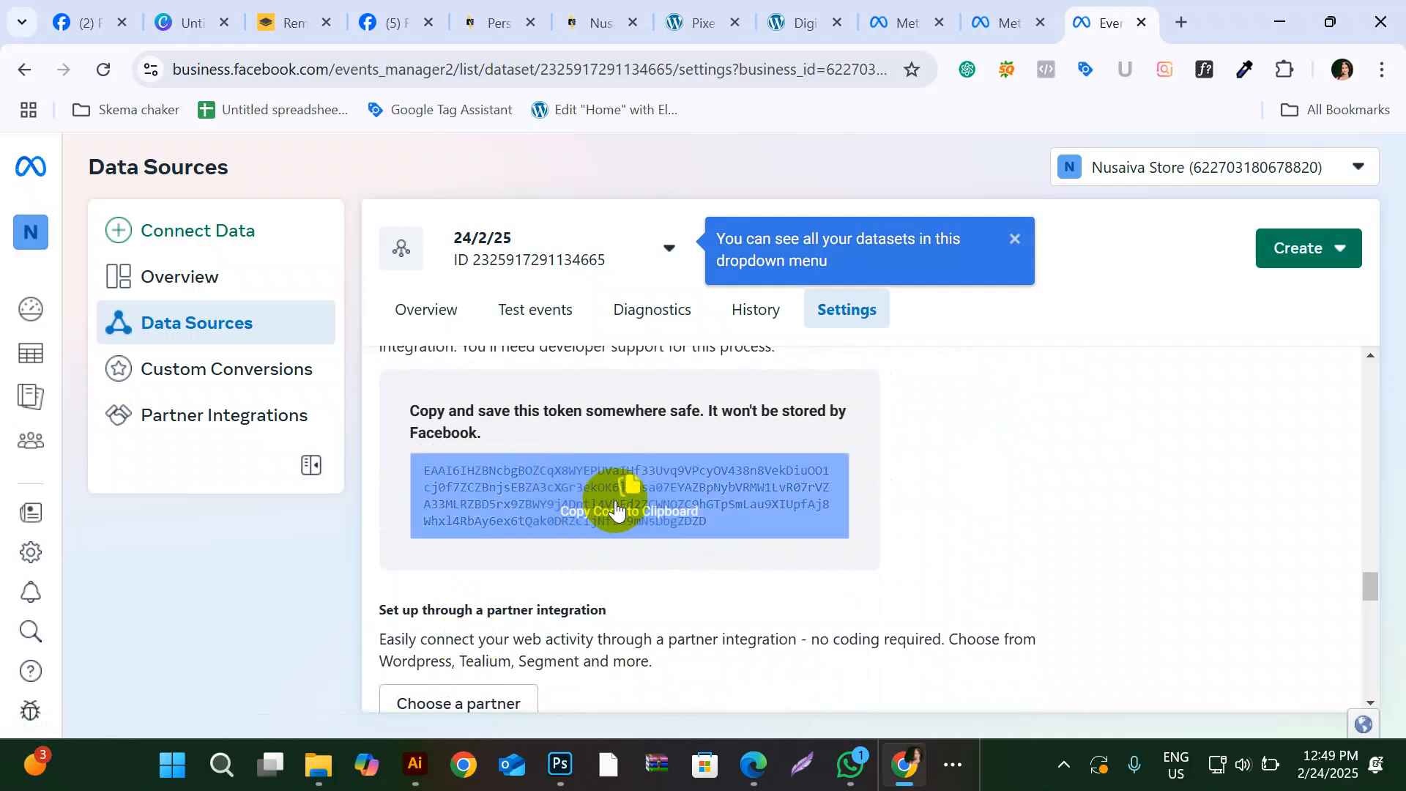
pyautogui.click(649, 503)
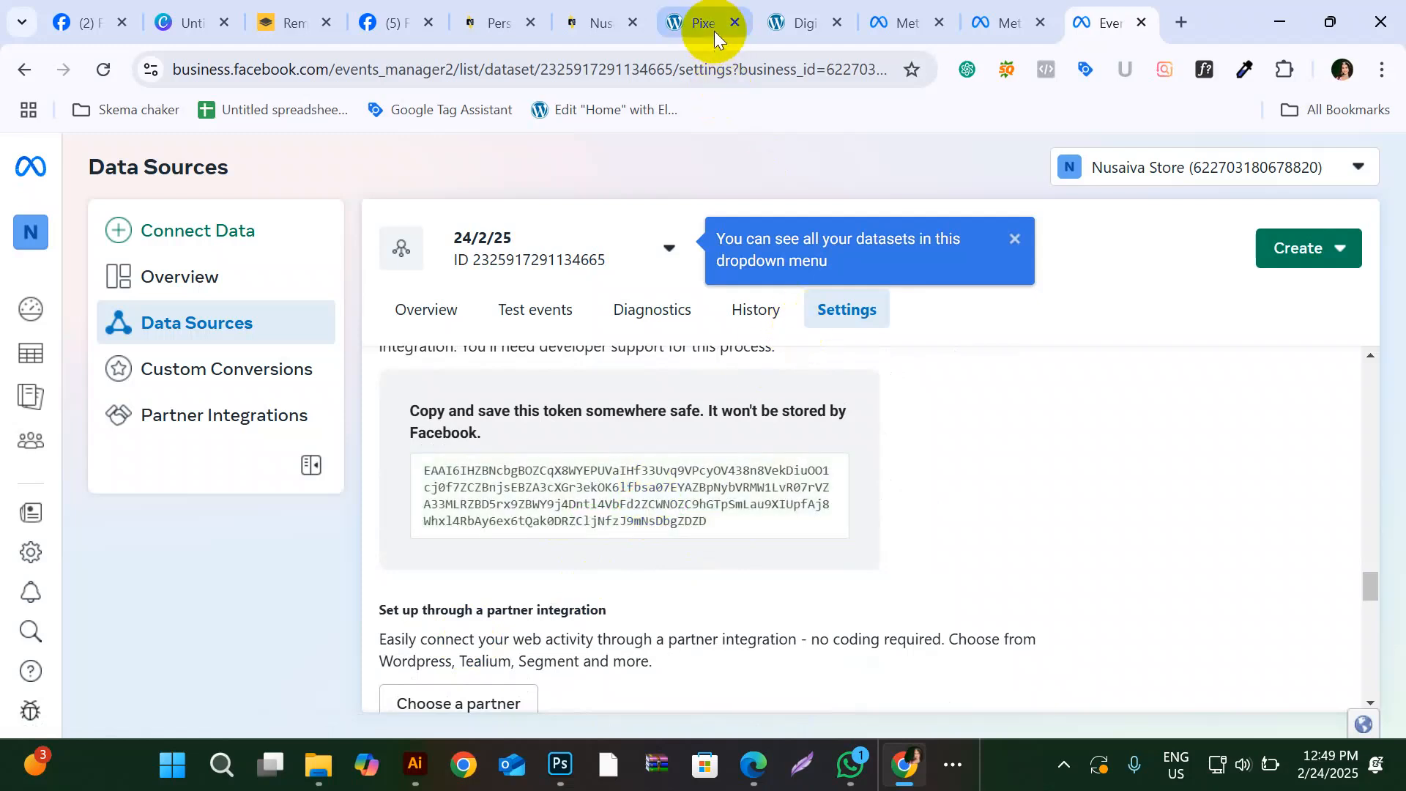
# Step: Return to PixelYourSite in WordPress and paste the access token as the Conversion API token
pyautogui.click(699, 19)
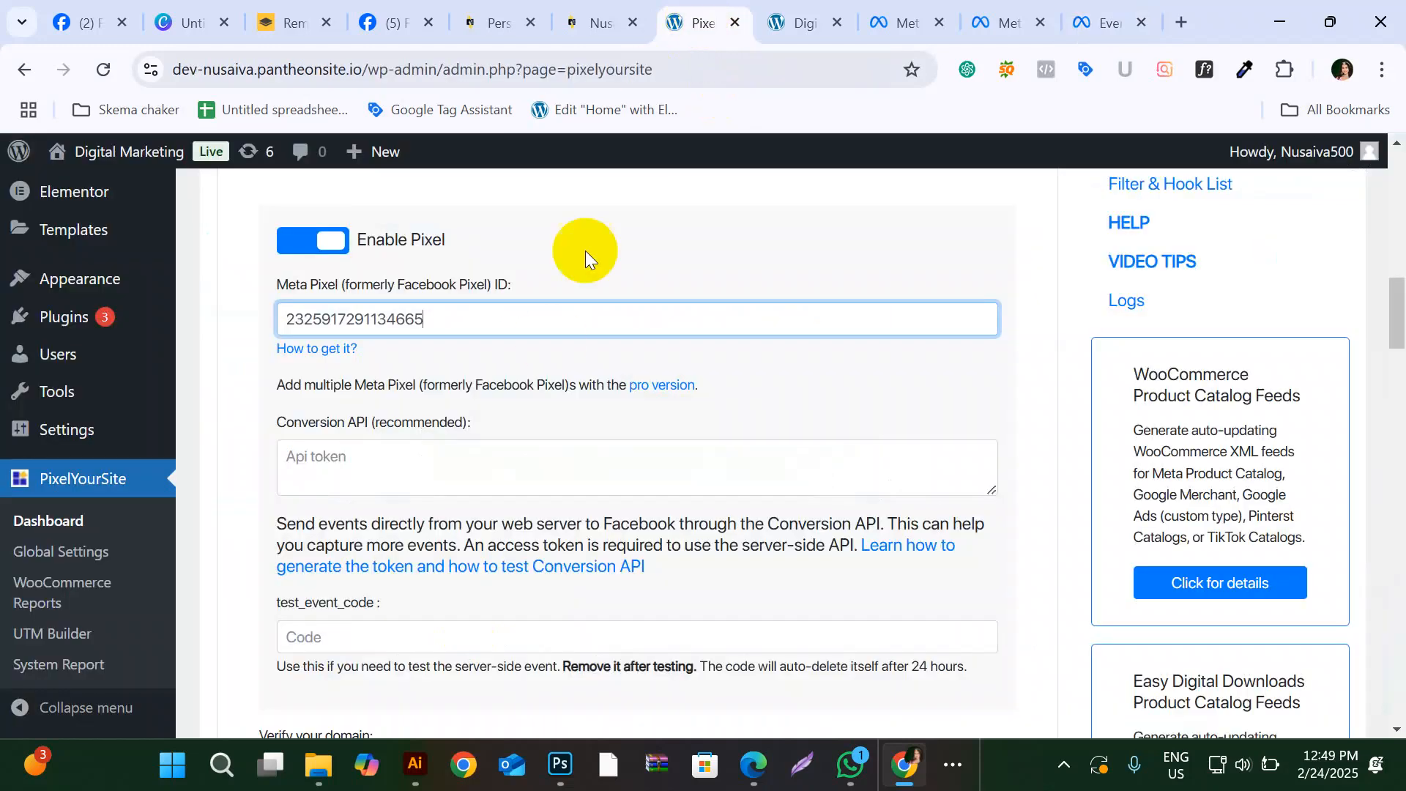
pyautogui.click(349, 469)
pyautogui.hotkey('ctrl', 'v')
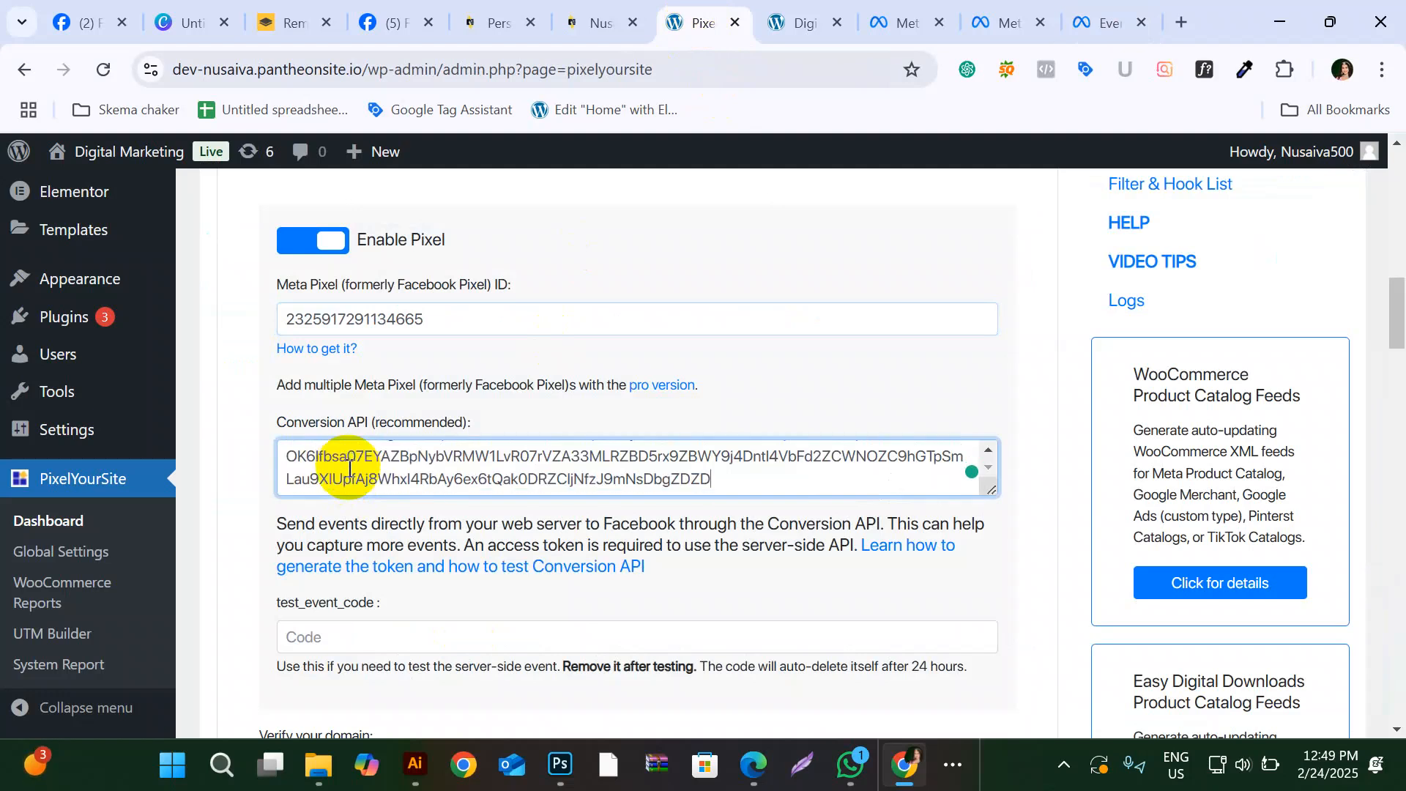
# Step: Switch to Events Manager and copy the server test event code from the dataset's test events page
pyautogui.scroll(-1, 298, 628)
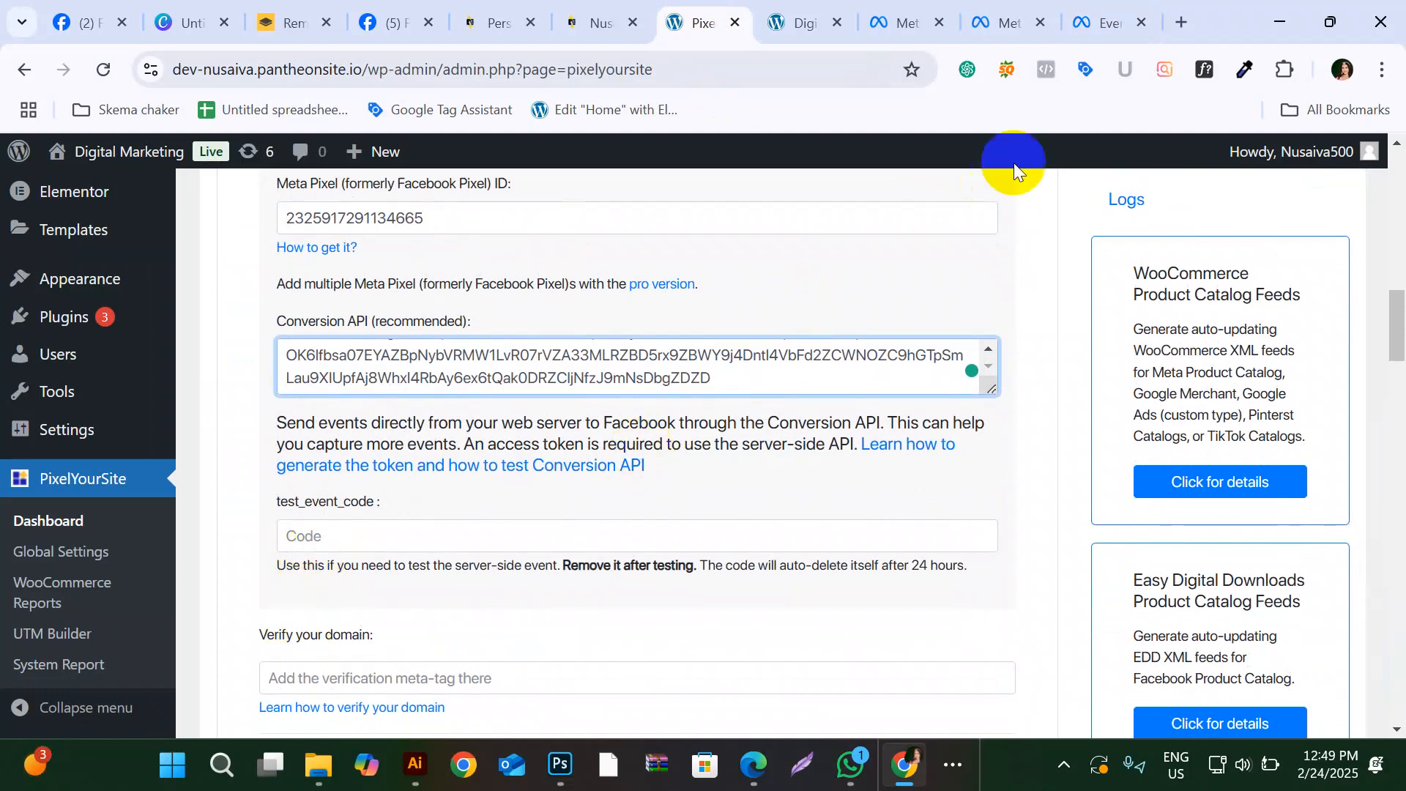
pyautogui.click(1106, 21)
pyautogui.click(644, 473)
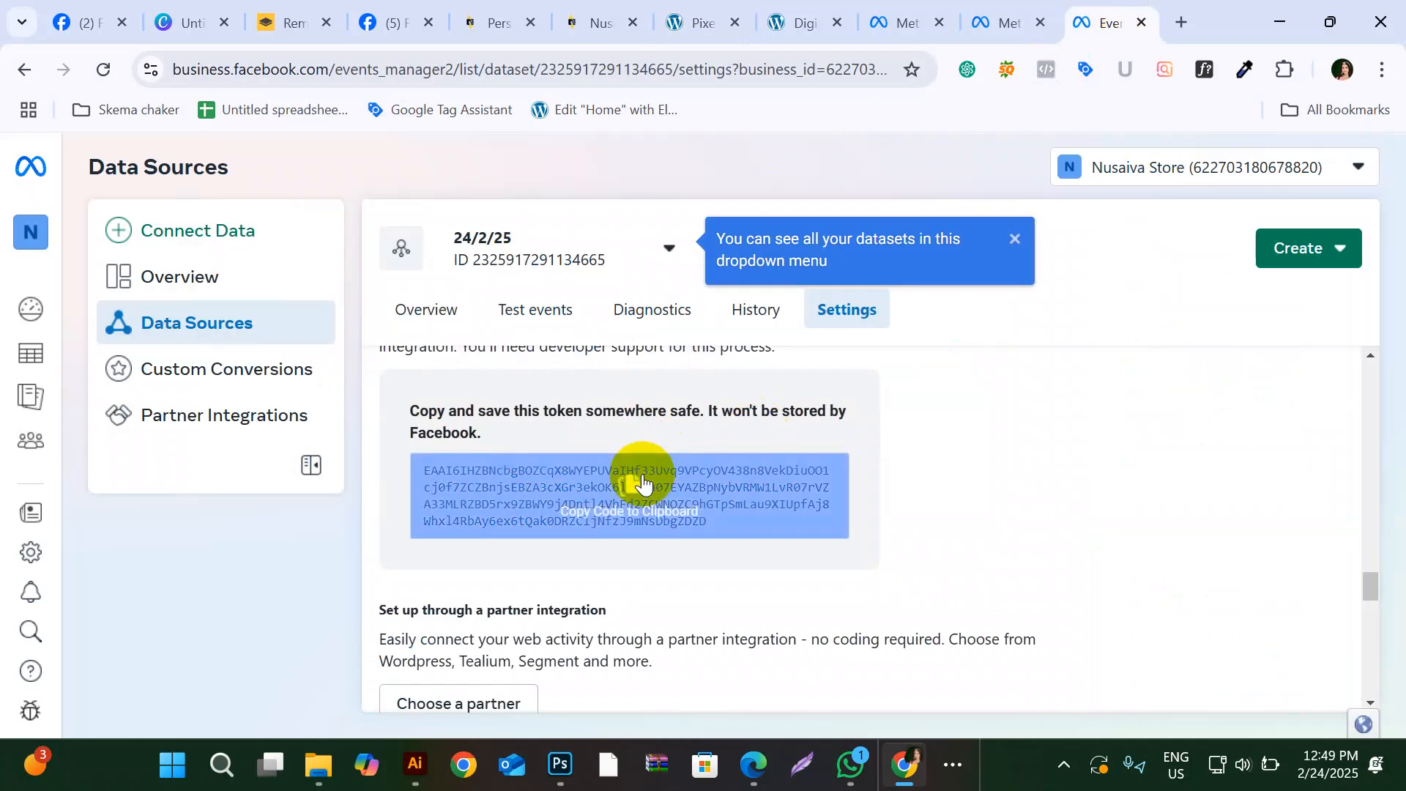
pyautogui.click(537, 311)
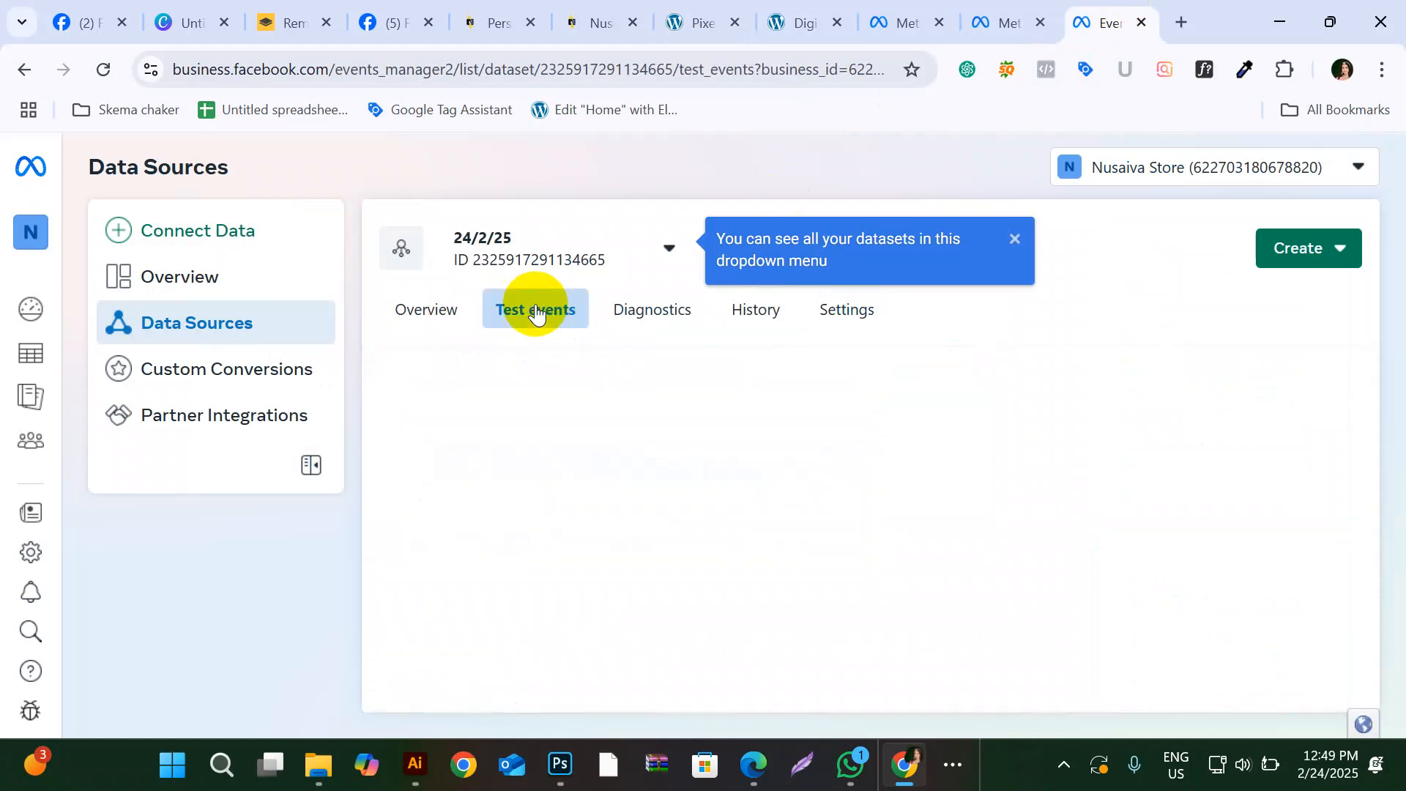
pyautogui.click(1012, 233)
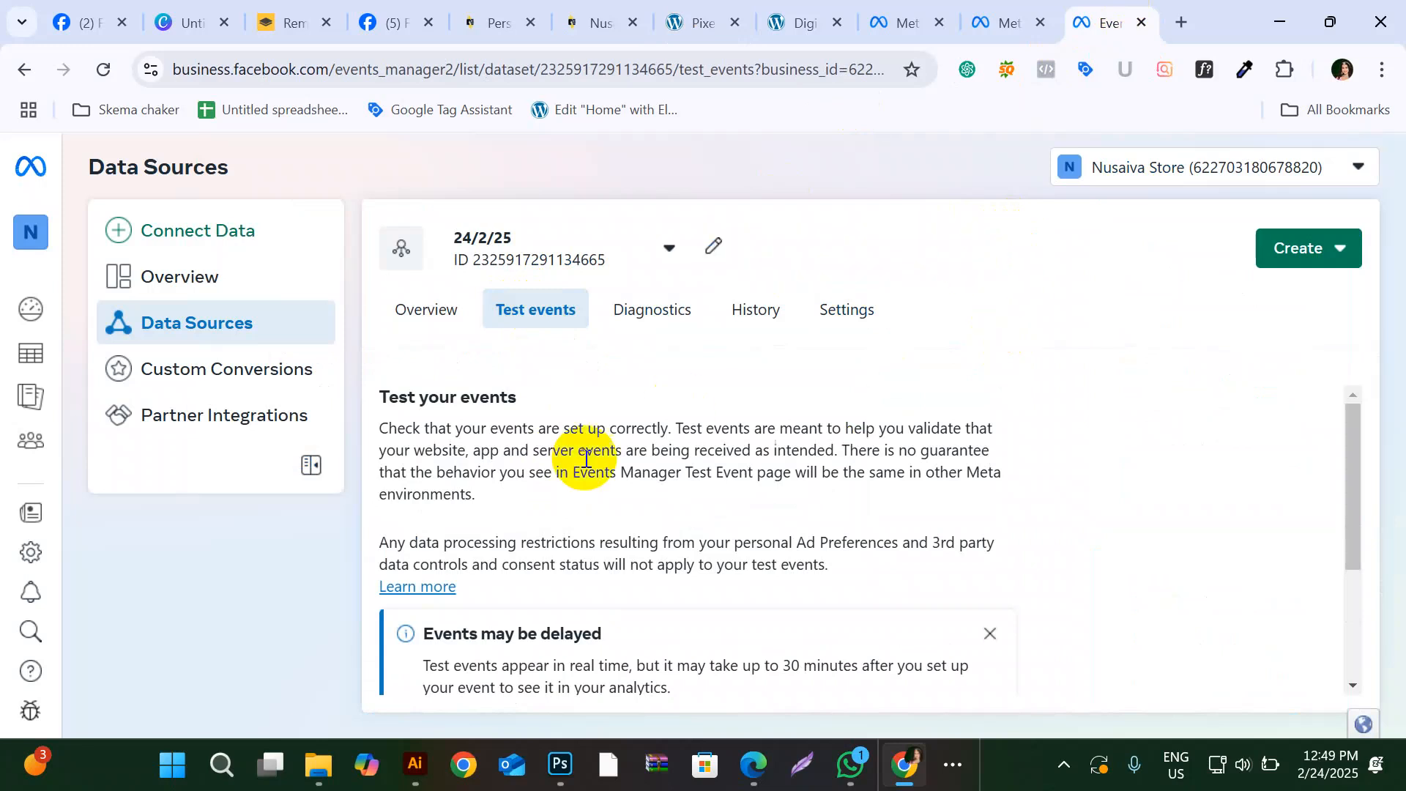
pyautogui.scroll(-3, 586, 459)
pyautogui.click(593, 575)
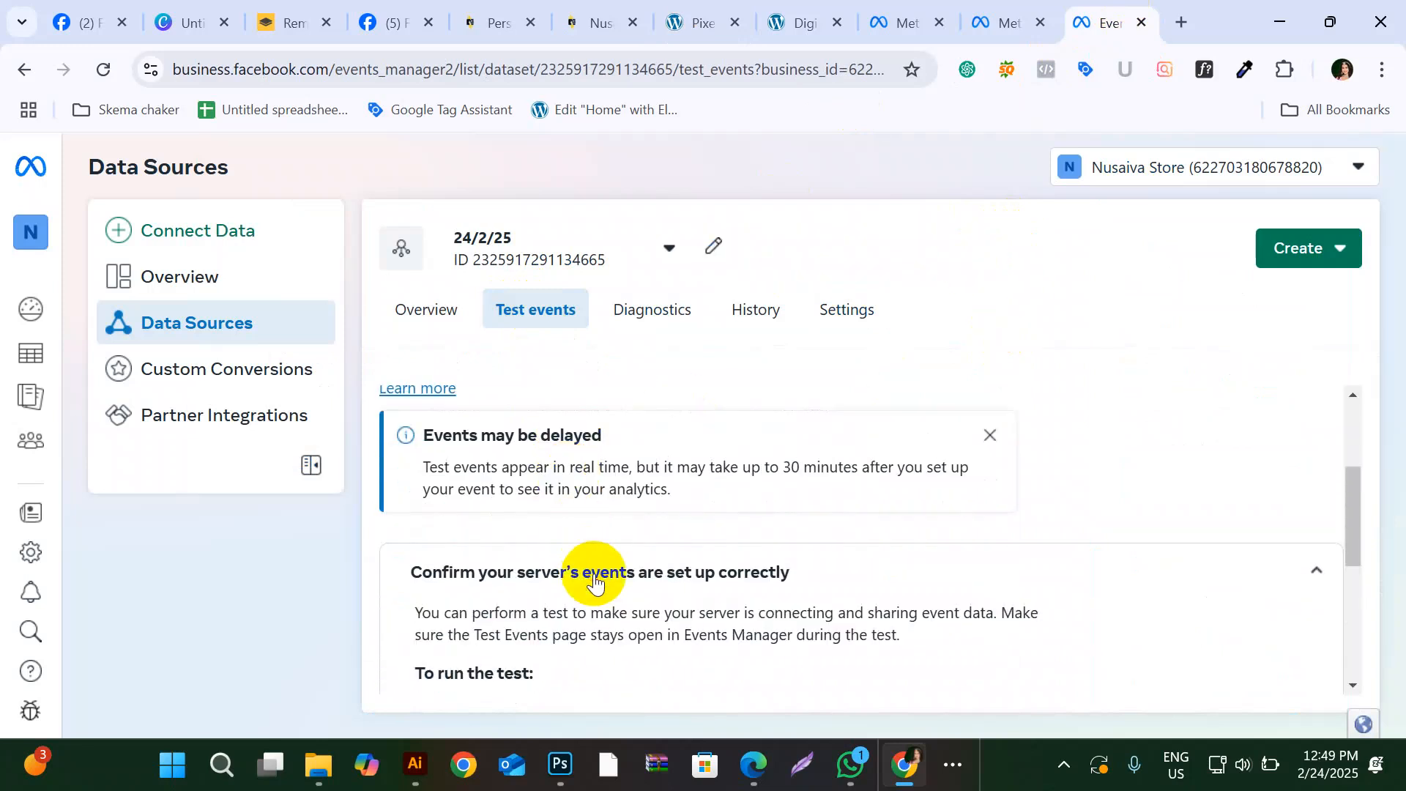
pyautogui.scroll(-3, 590, 575)
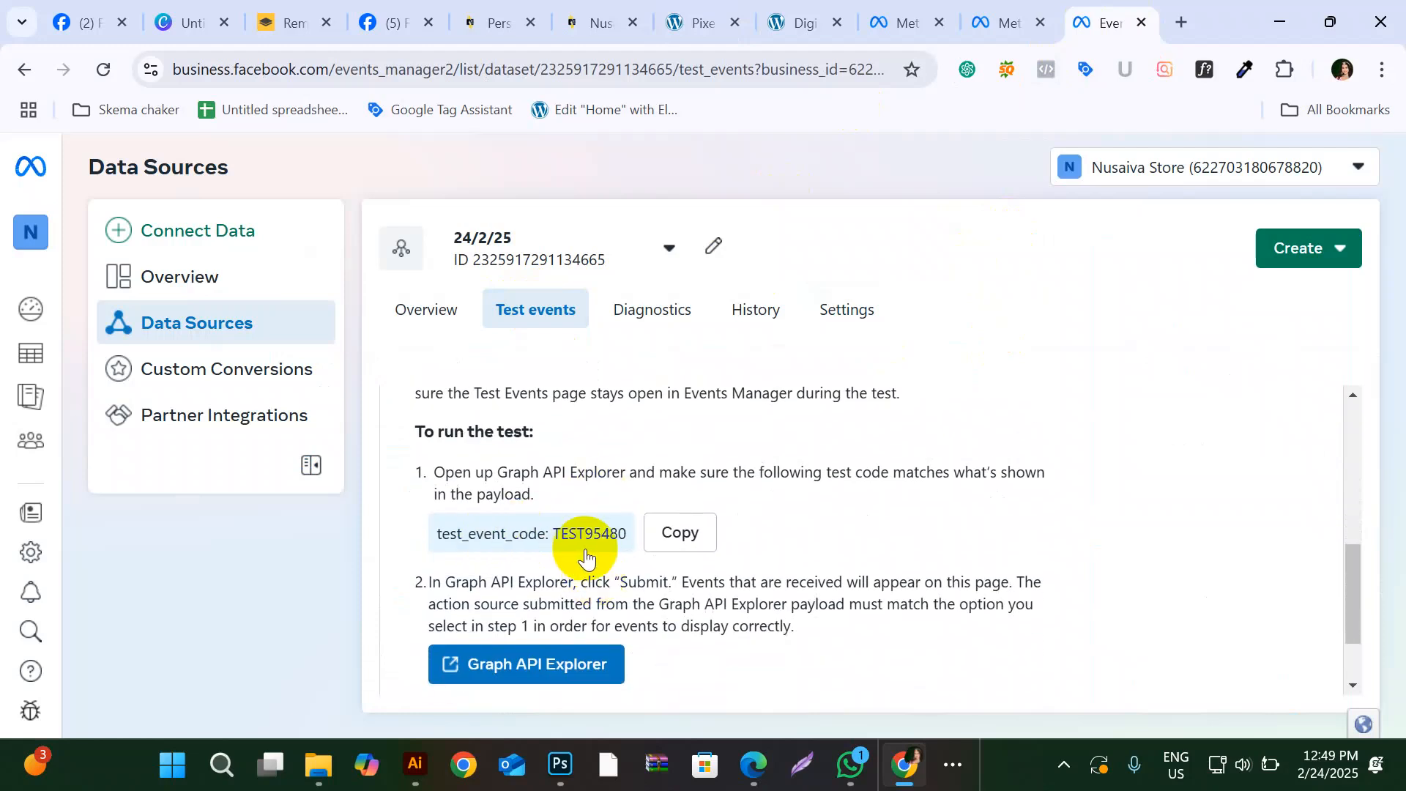
pyautogui.click(665, 529)
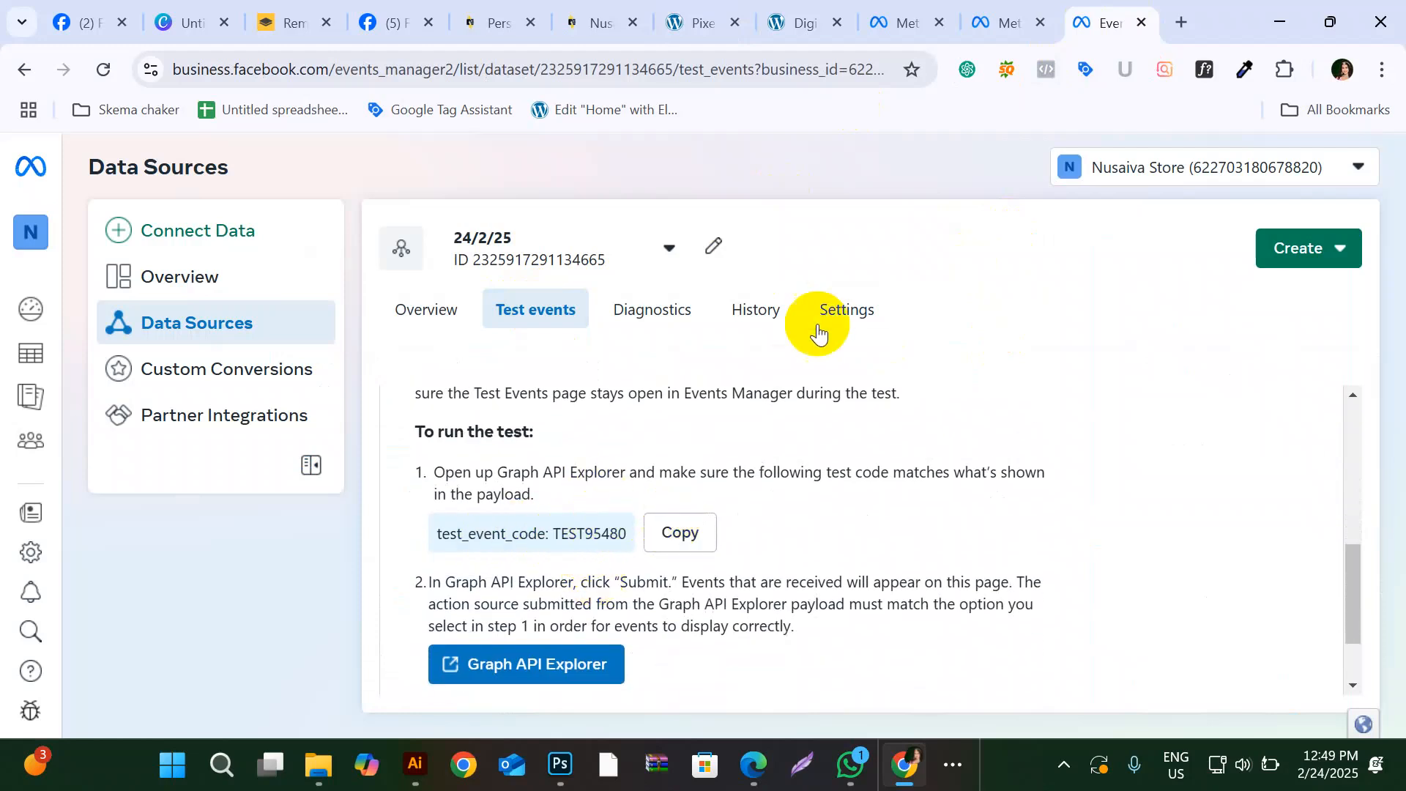
# Step: Return to PixelYourSite in WordPress, paste the copied code as the test_event_code, and save the settings
pyautogui.click(712, 21)
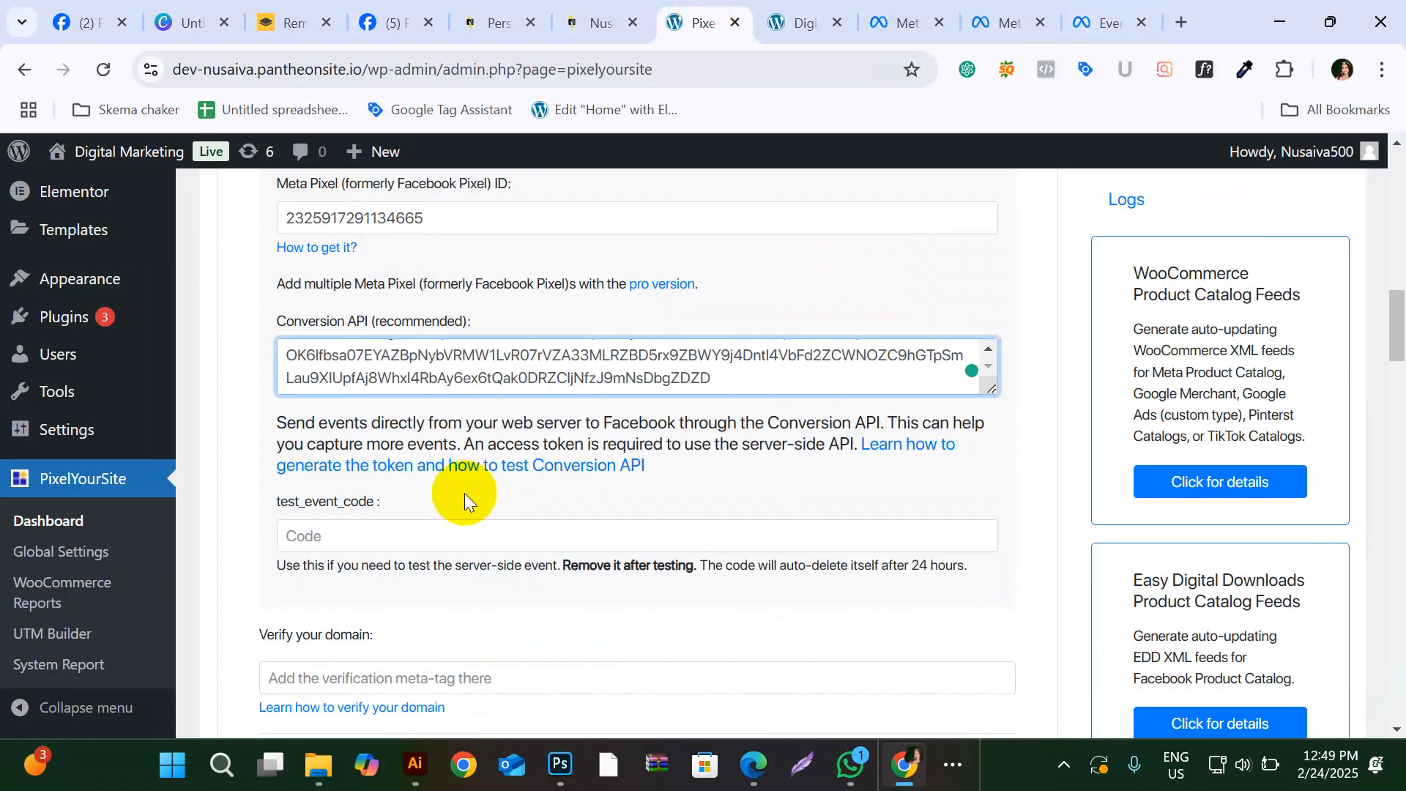
pyautogui.click(464, 542)
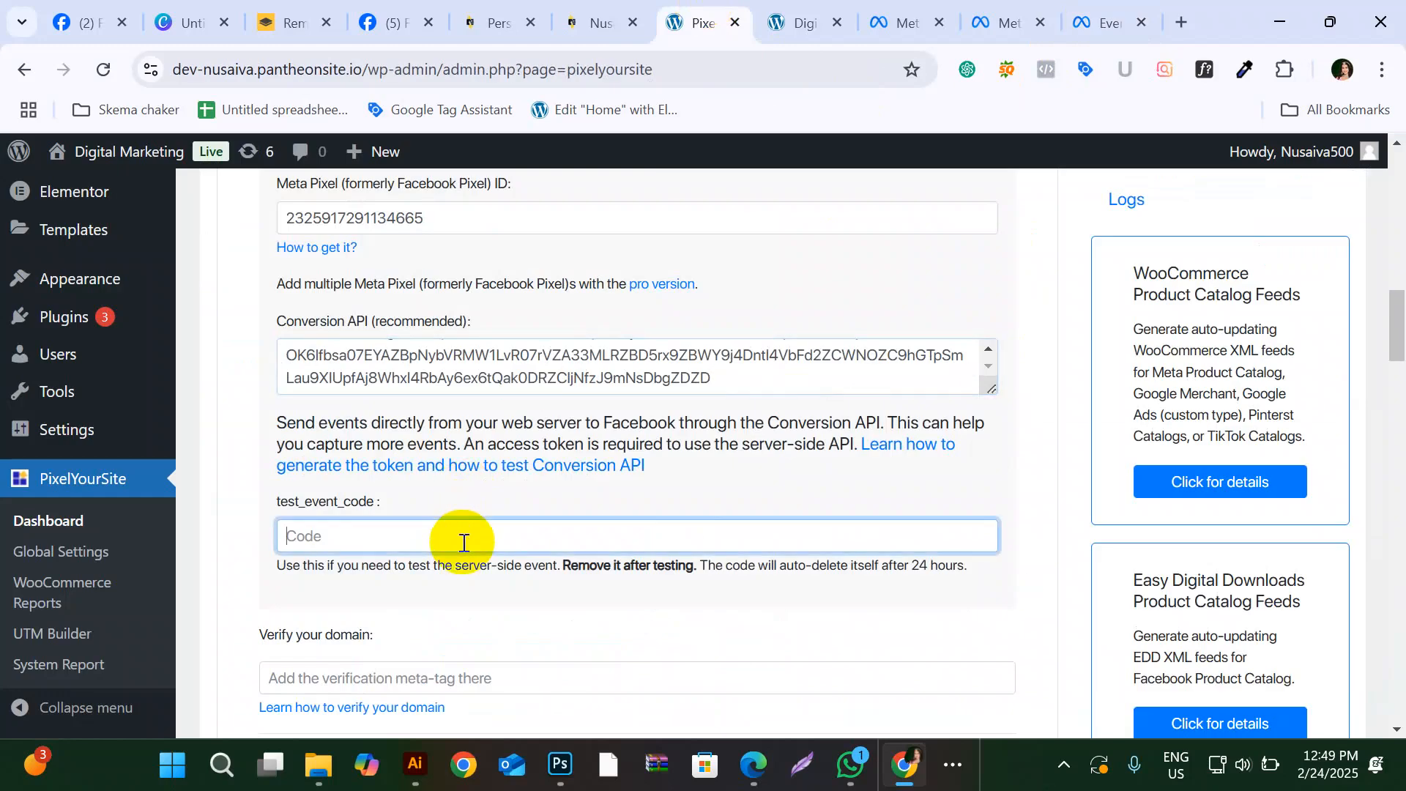
pyautogui.hotkey('ctrl', 'v')
pyautogui.scroll(-20, 463, 542)
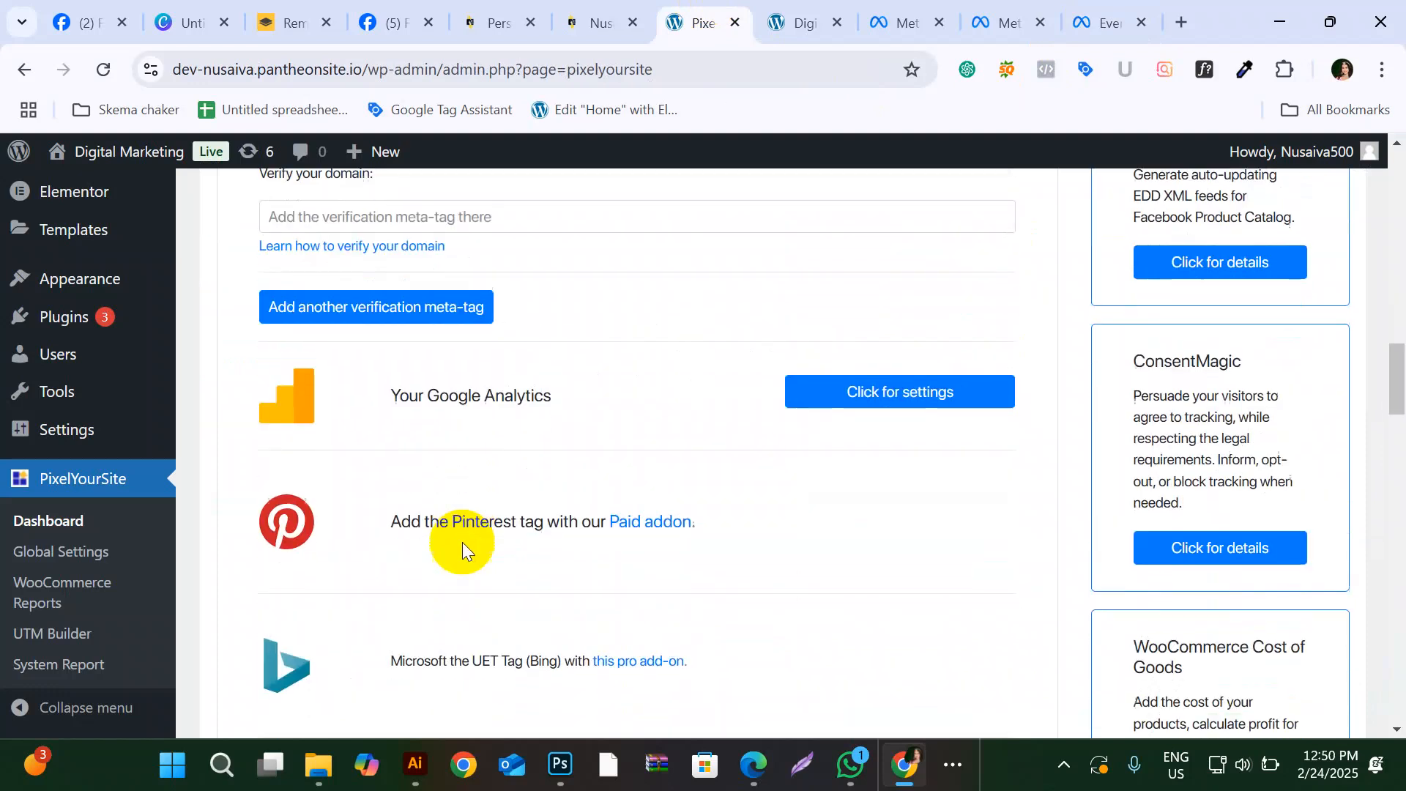
pyautogui.scroll(-12, 463, 542)
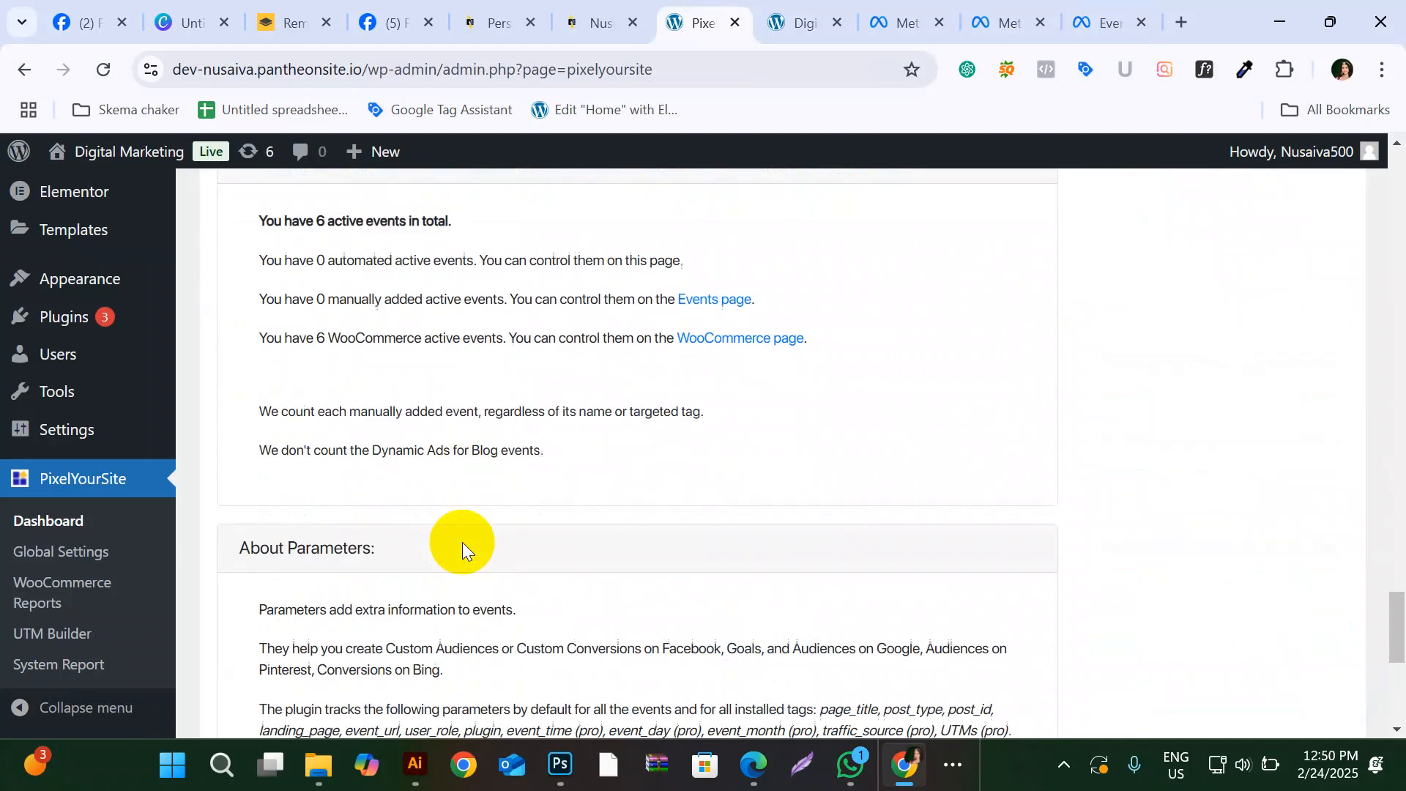
pyautogui.click(561, 603)
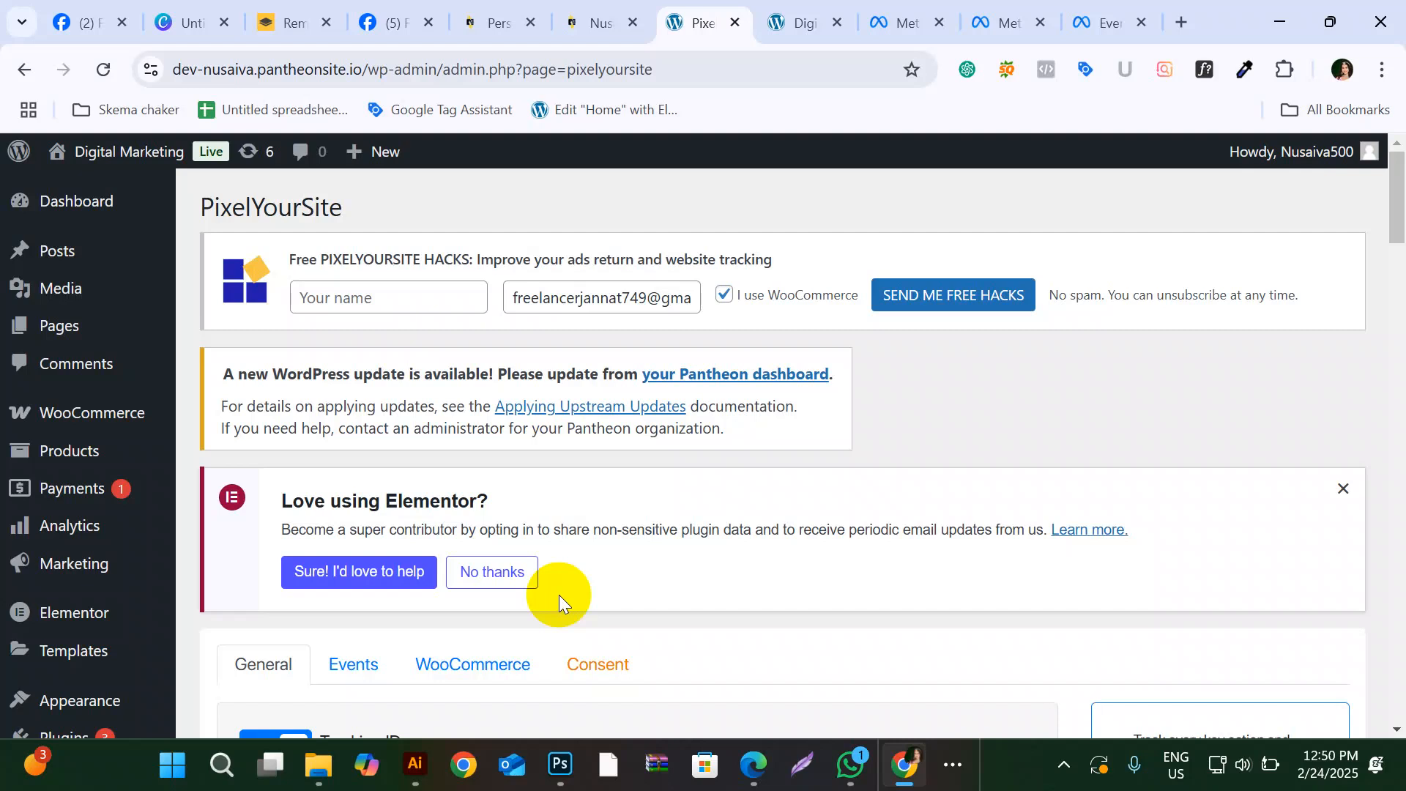
# Step: Switch to Events Manager and expand the section for confirming the website's events on the test events page
pyautogui.scroll(-3, 842, 657)
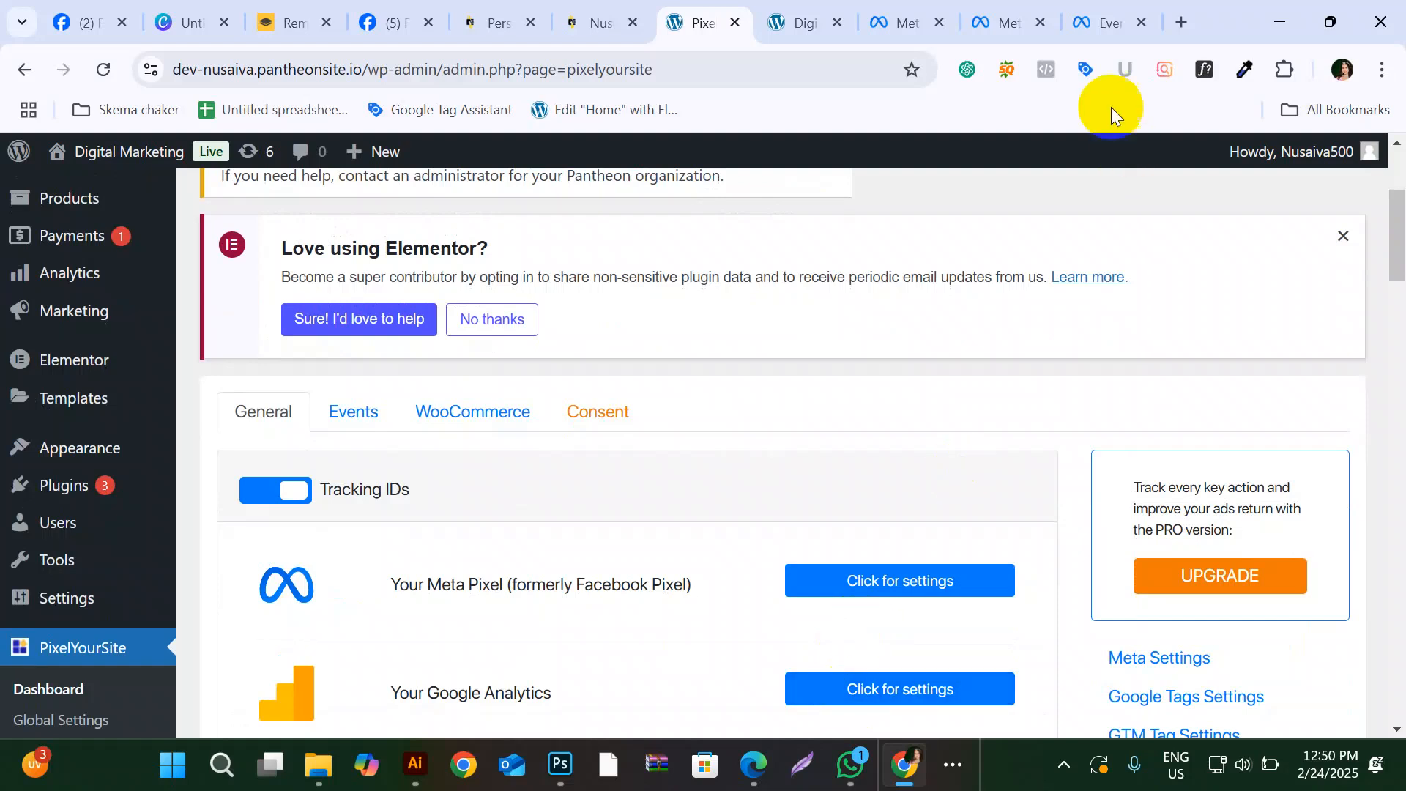
pyautogui.click(1101, 22)
pyautogui.scroll(-2, 819, 460)
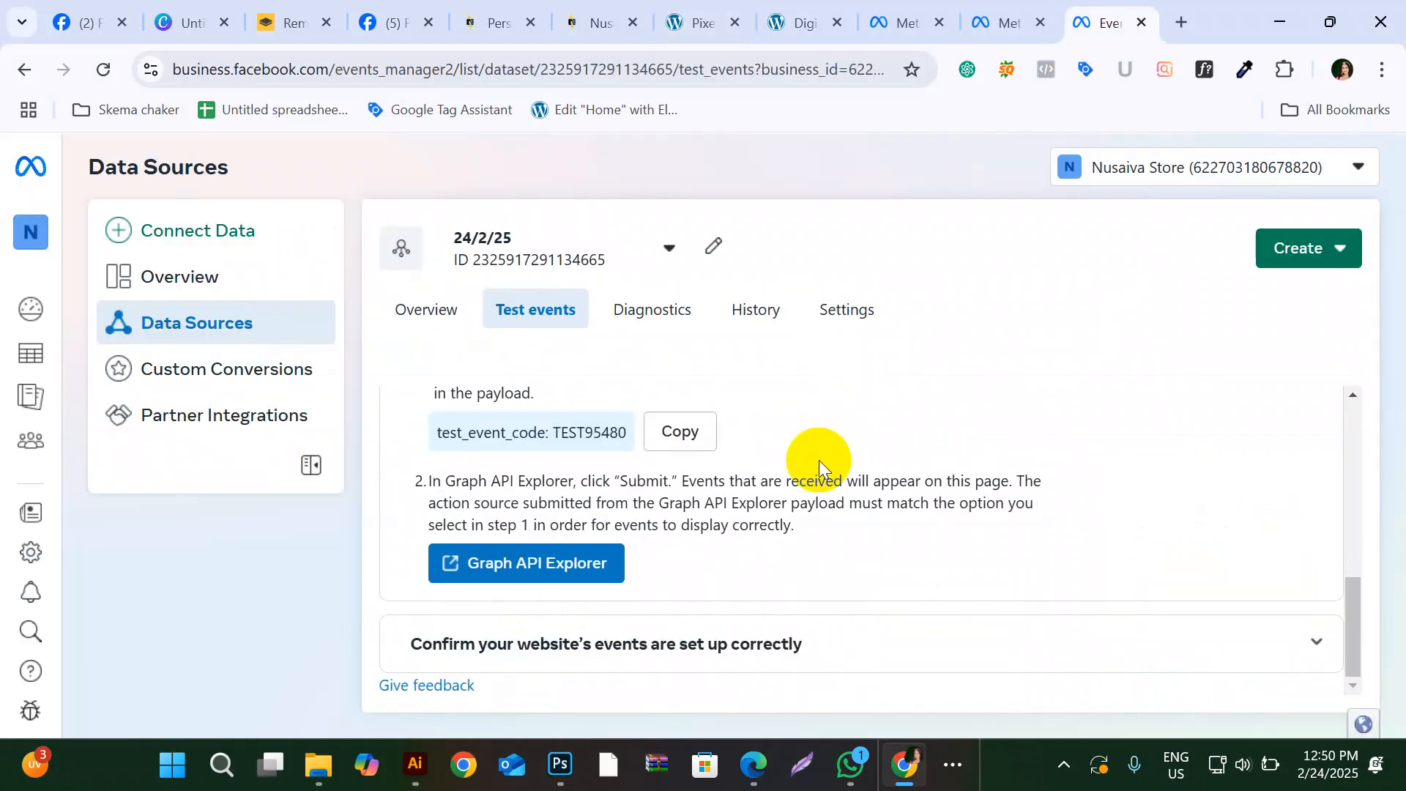
pyautogui.click(549, 644)
pyautogui.scroll(-3, 549, 657)
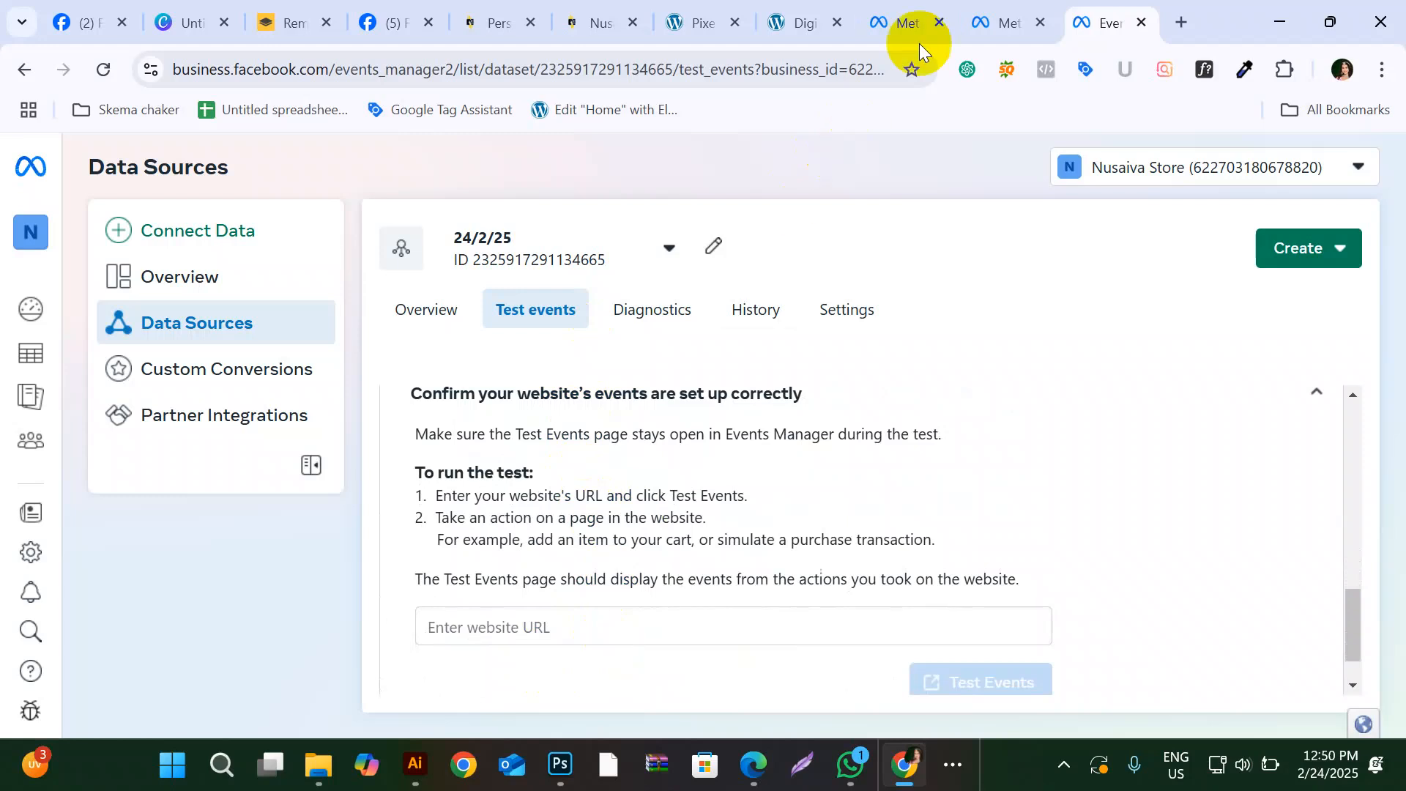
# Step: Copy the site's base address from the WordPress tab and paste it as the website URL in the Events Manager test
pyautogui.click(692, 21)
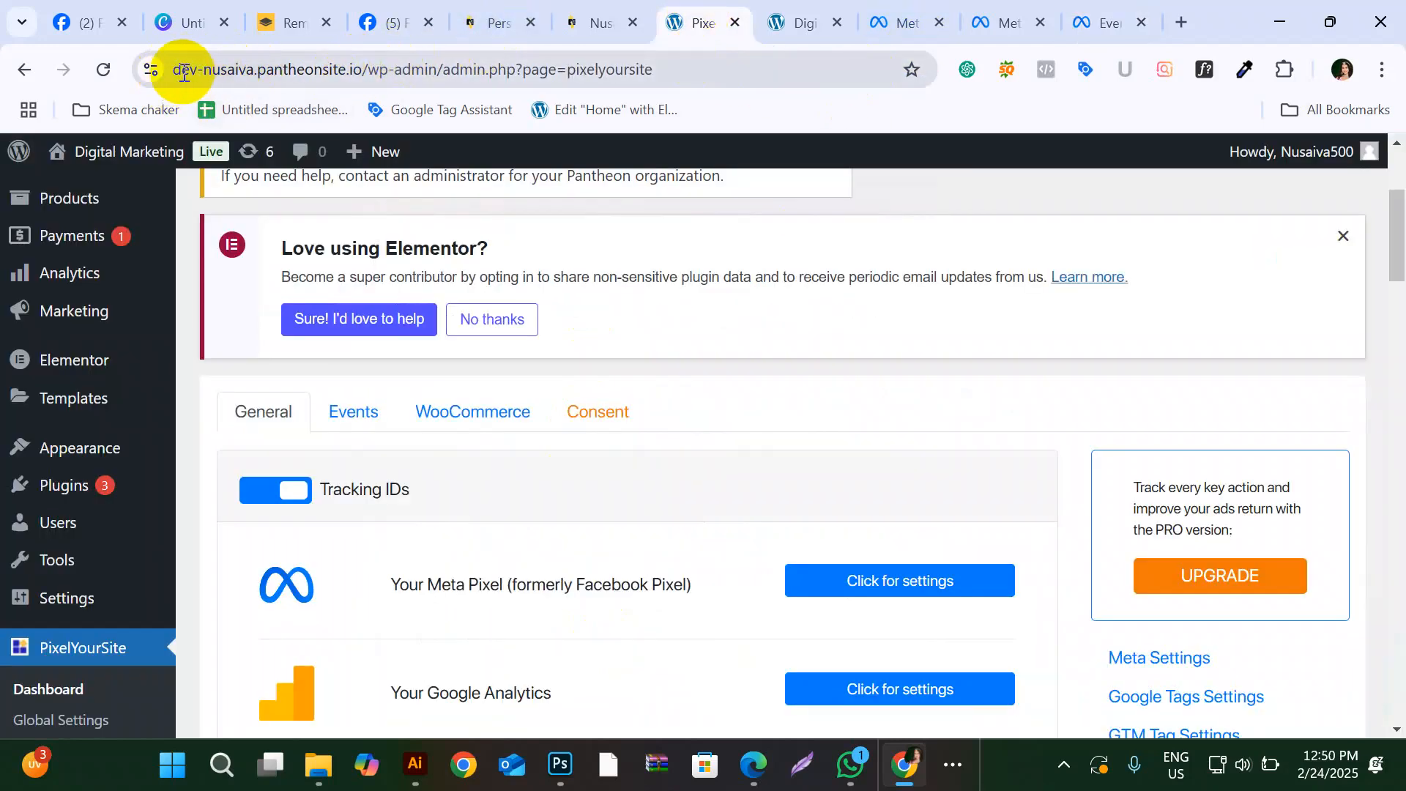
pyautogui.moveTo(174, 67); pyautogui.dragTo(359, 69)
pyautogui.hotkey('ctrl', 'c')
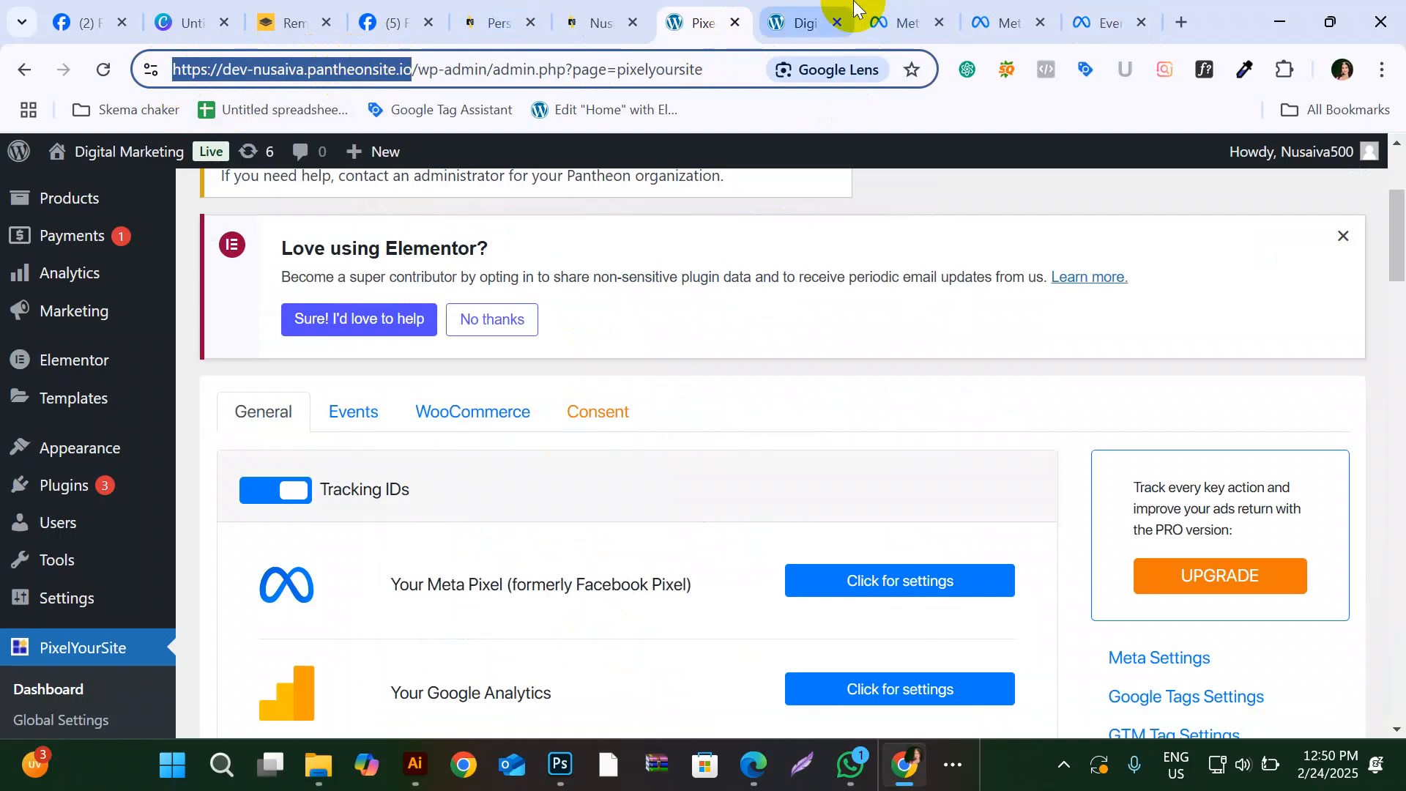
pyautogui.click(1106, 14)
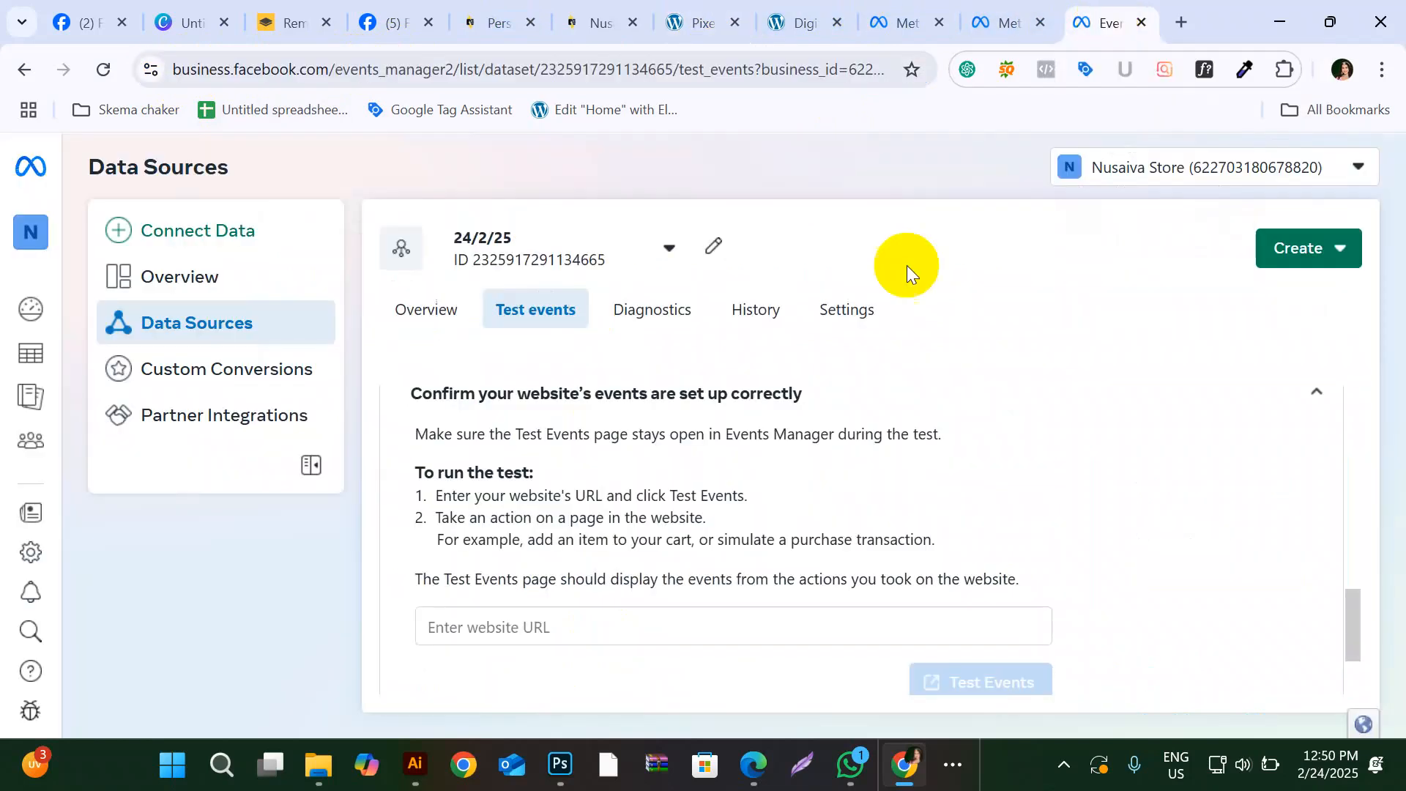
pyautogui.click(649, 619)
pyautogui.hotkey('ctrl', 'v')
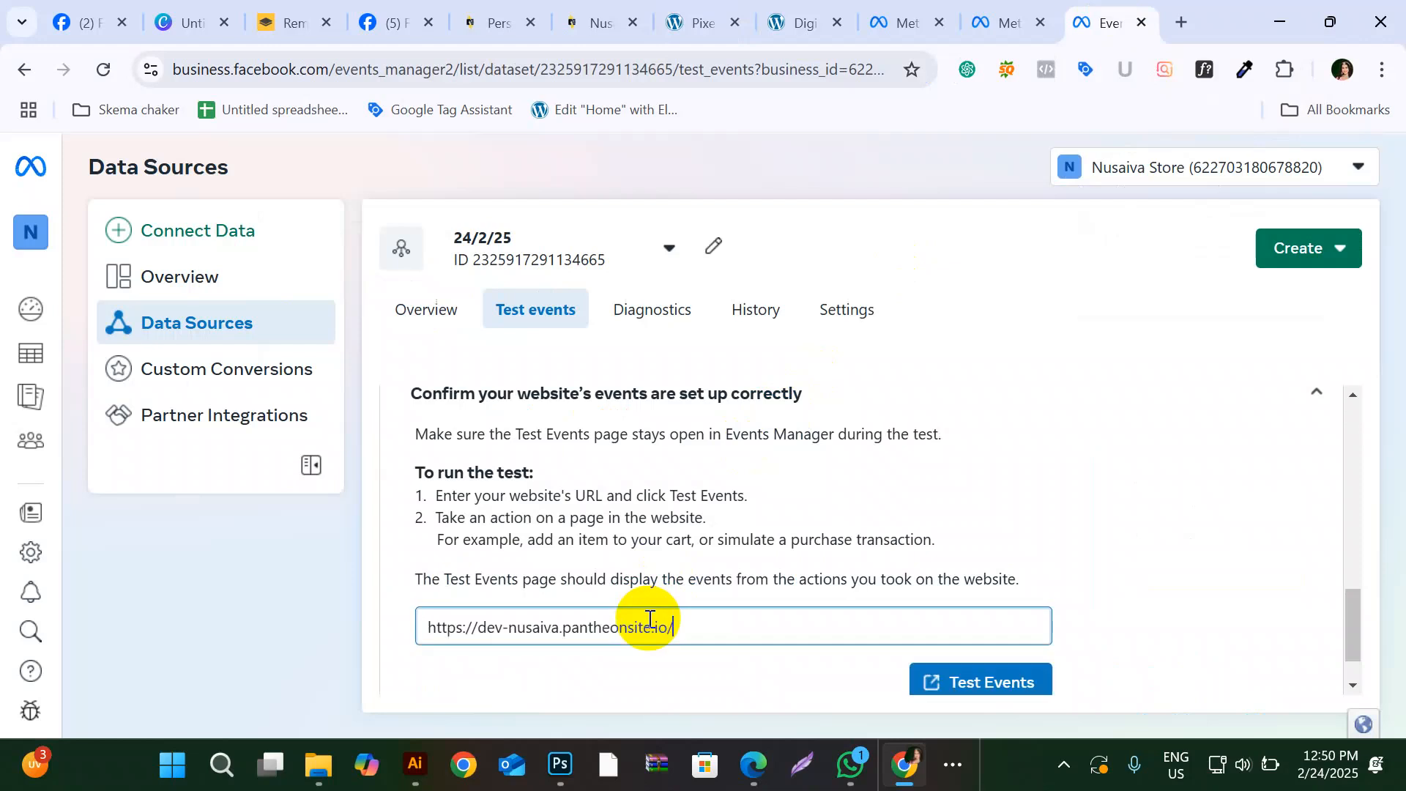
# Step: Shorten the website URL to dev-nusaiva.pantheonsite.io/ and launch the event test on the site
pyautogui.press('Left')
pyautogui.press('Left')
pyautogui.press('Left')
pyautogui.press('Left')
pyautogui.press('Left')
pyautogui.press('Left')
pyautogui.press('Left')
pyautogui.press('Left')
pyautogui.press('Left')
pyautogui.press('Left')
pyautogui.press('Left')
pyautogui.press('Left')
pyautogui.press('Left')
pyautogui.press('Left')
pyautogui.press('Left')
pyautogui.press('Left')
pyautogui.press('Left')
pyautogui.press('Left')
pyautogui.press('Left')
pyautogui.press('Left')
pyautogui.press('BackSpace')
pyautogui.press('BackSpace')
pyautogui.press('BackSpace')
pyautogui.press('BackSpace')
pyautogui.press('BackSpace')
pyautogui.press('BackSpace')
pyautogui.press('BackSpace')
pyautogui.press('BackSpace')
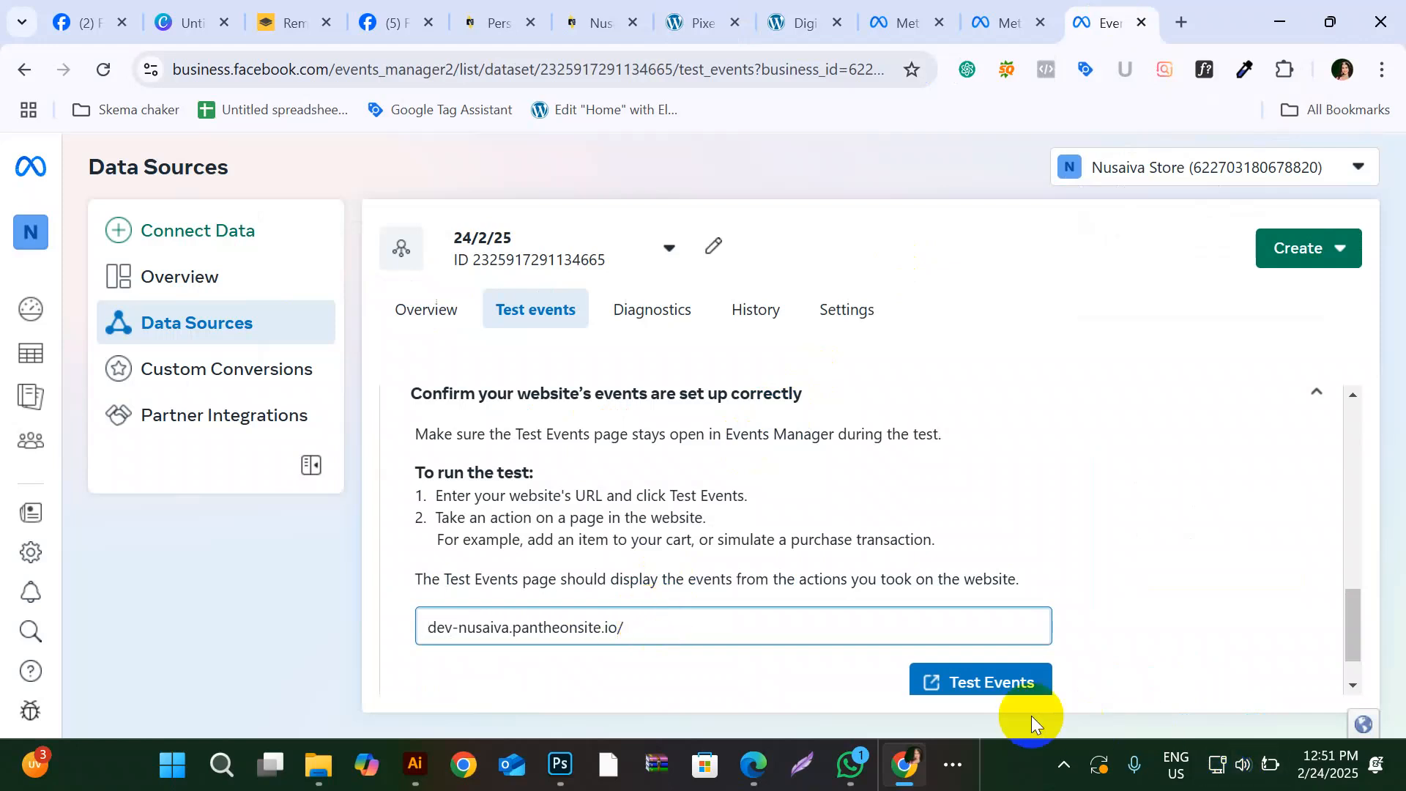
pyautogui.scroll(-1, 988, 643)
pyautogui.click(961, 613)
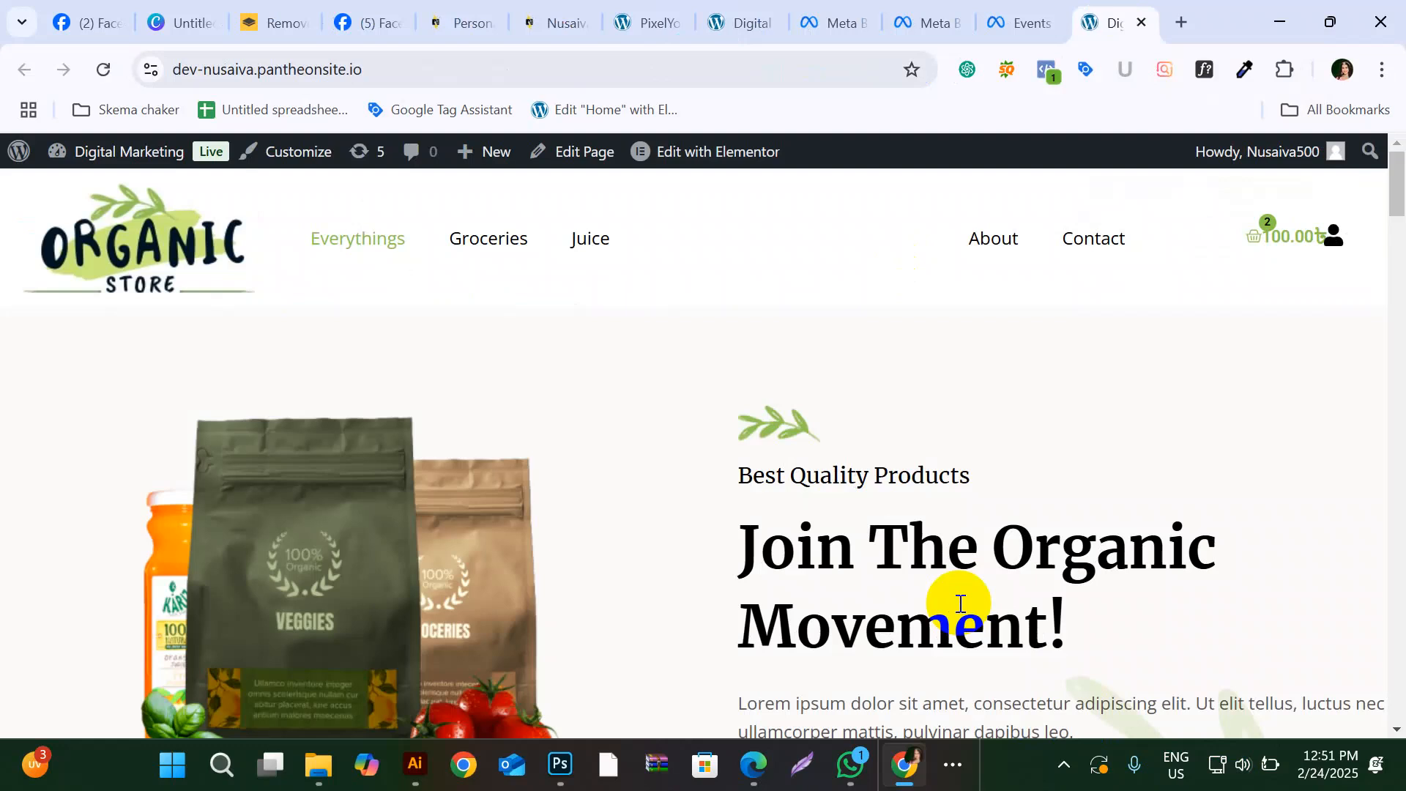
# Step: View the opened store homepage, then return to the dataset's test events page and check the received activity
pyautogui.scroll(-1, 961, 604)
pyautogui.scroll(-2, 960, 603)
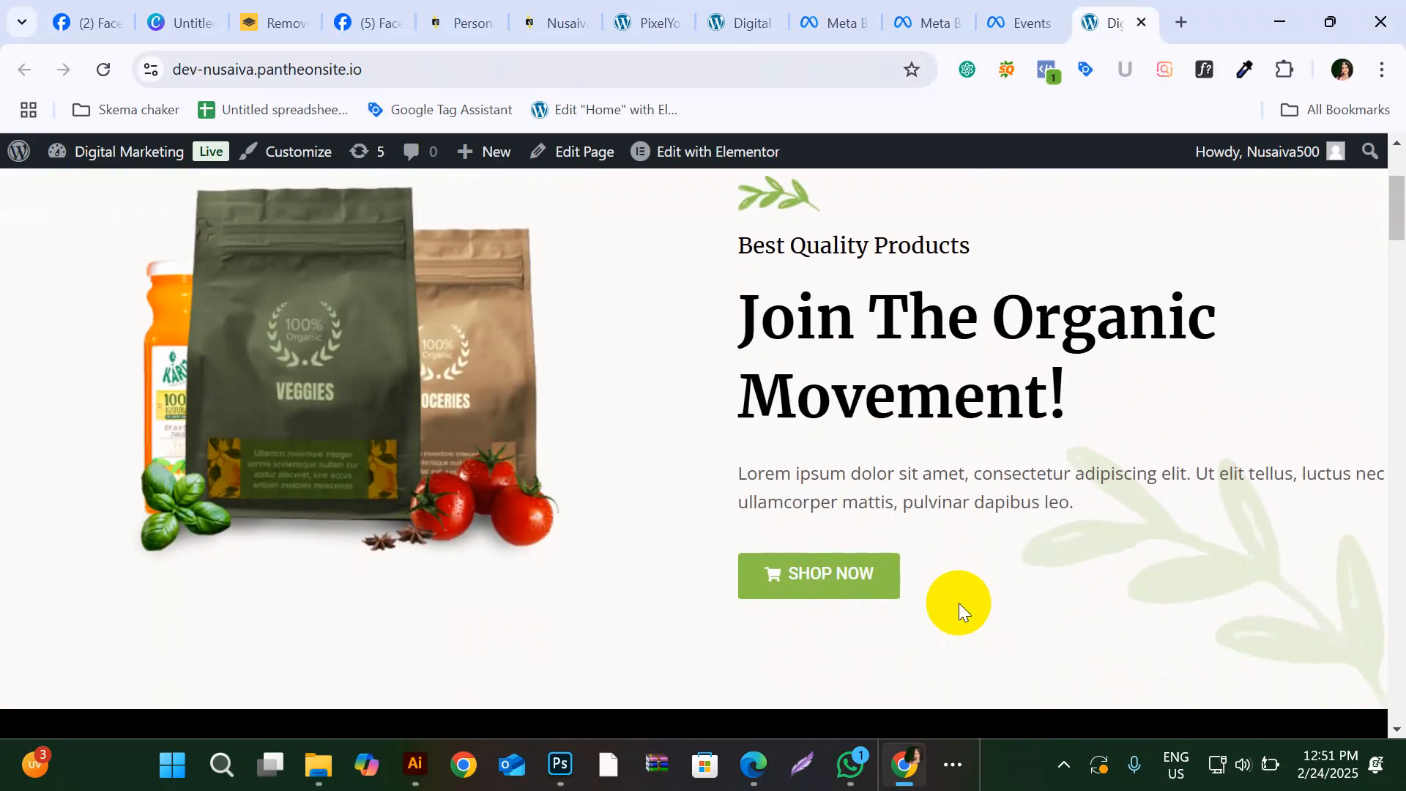
pyautogui.click(1007, 22)
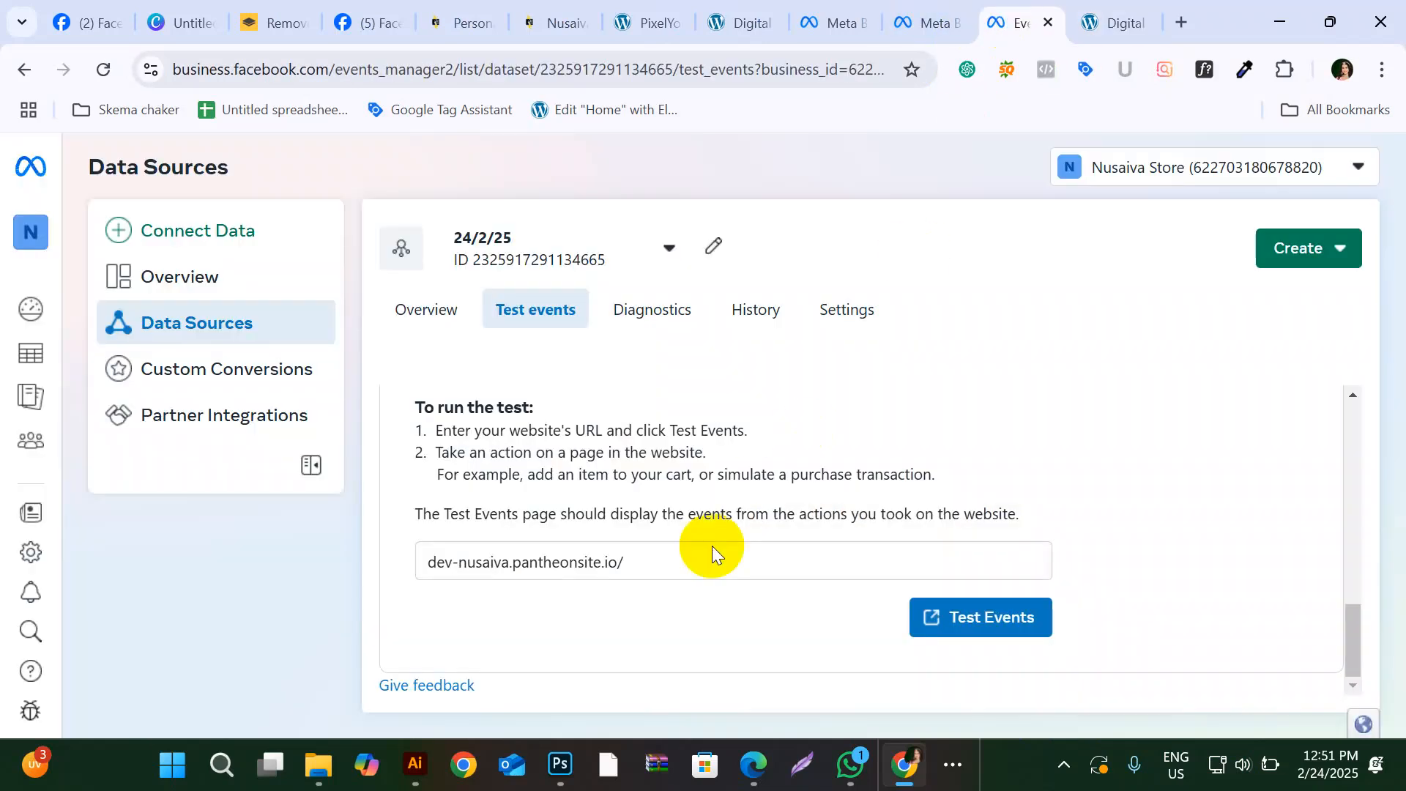
pyautogui.click(461, 311)
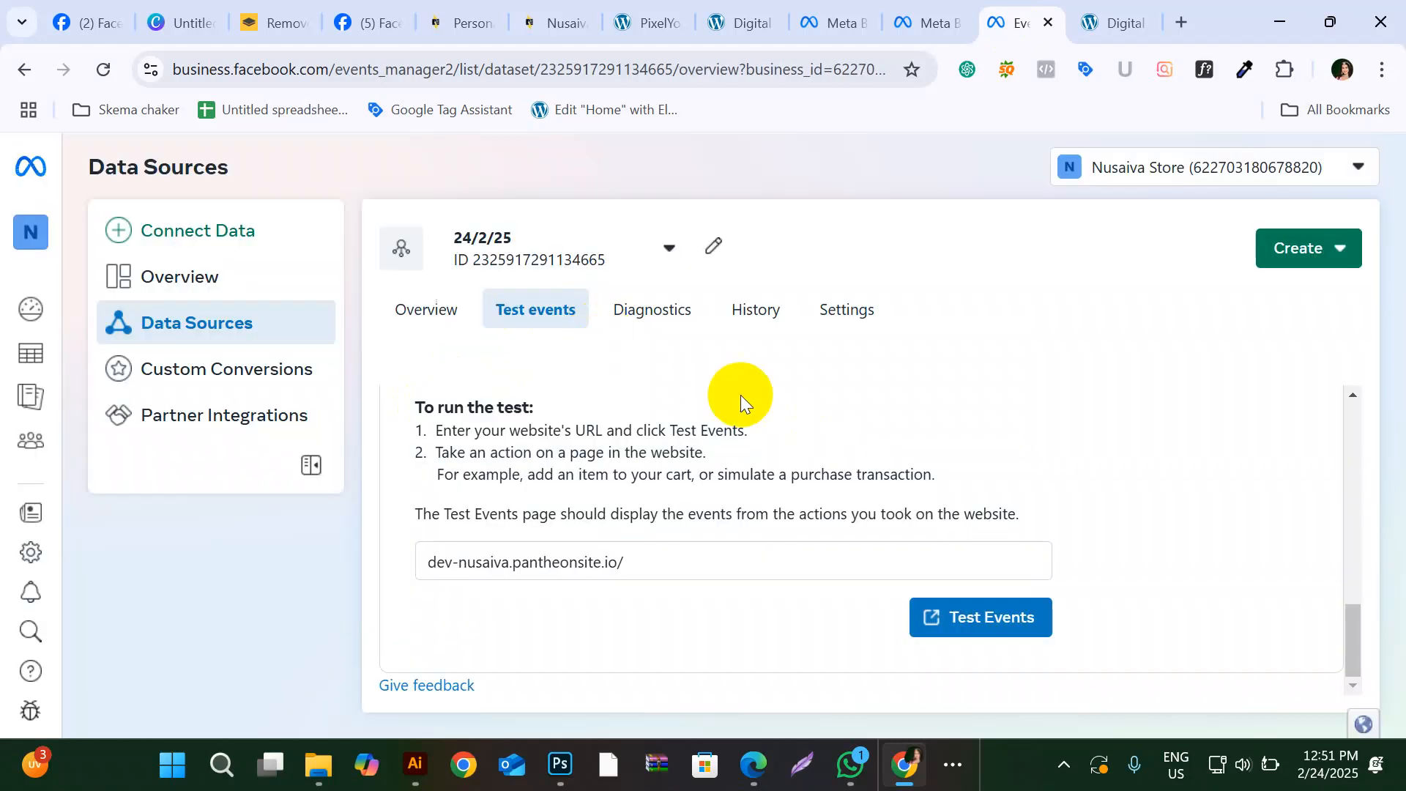
pyautogui.click(549, 315)
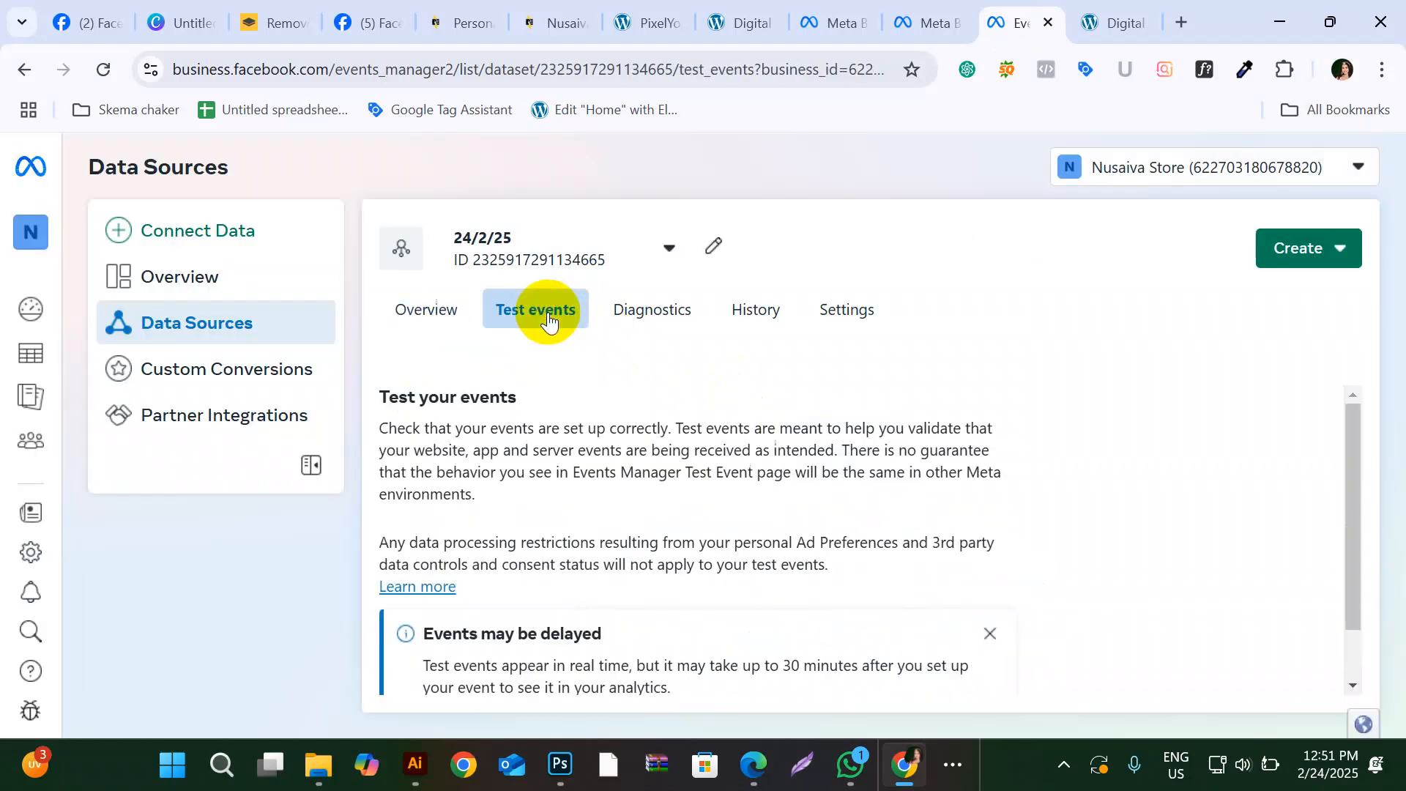
pyautogui.scroll(-3, 645, 606)
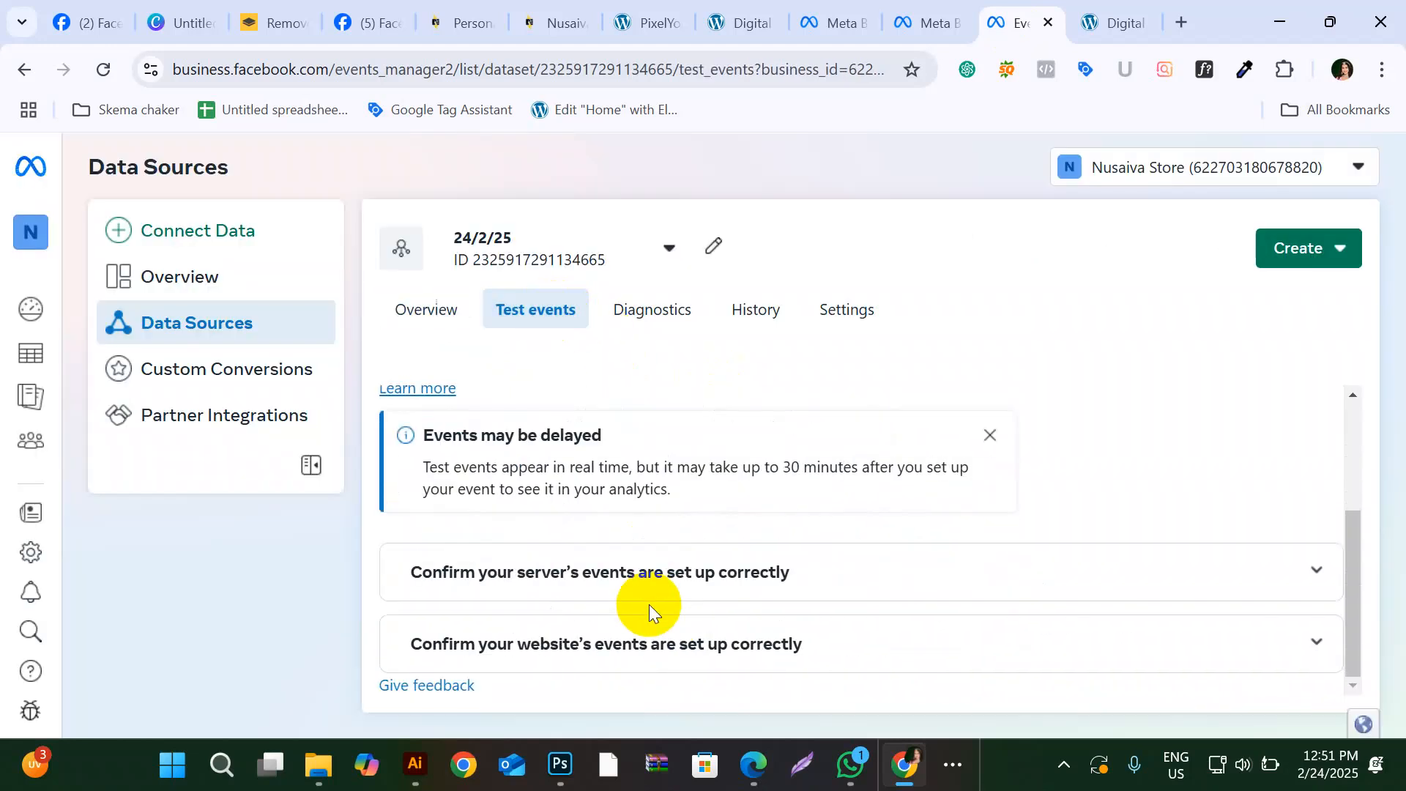
pyautogui.click(1104, 18)
pyautogui.click(1013, 25)
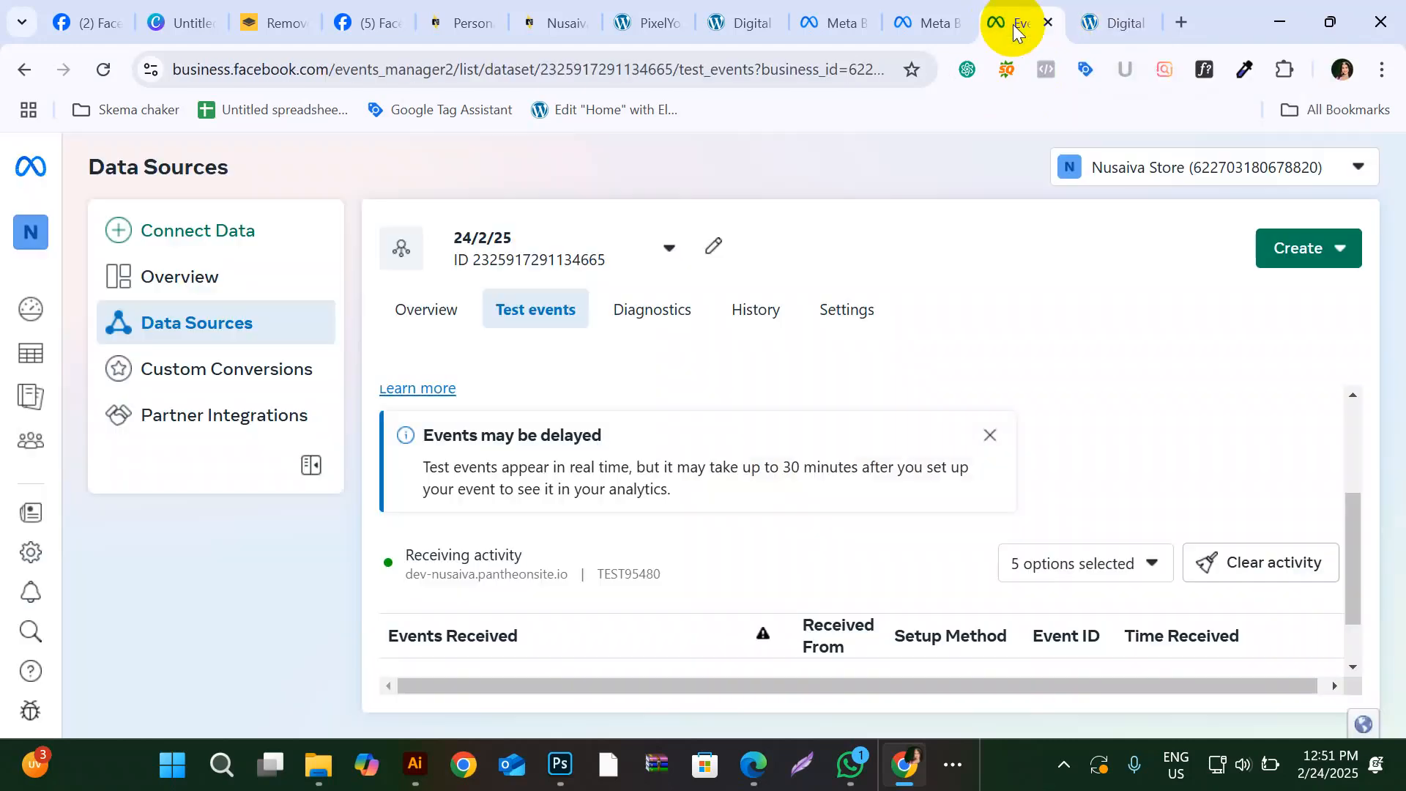
pyautogui.scroll(-1, 431, 570)
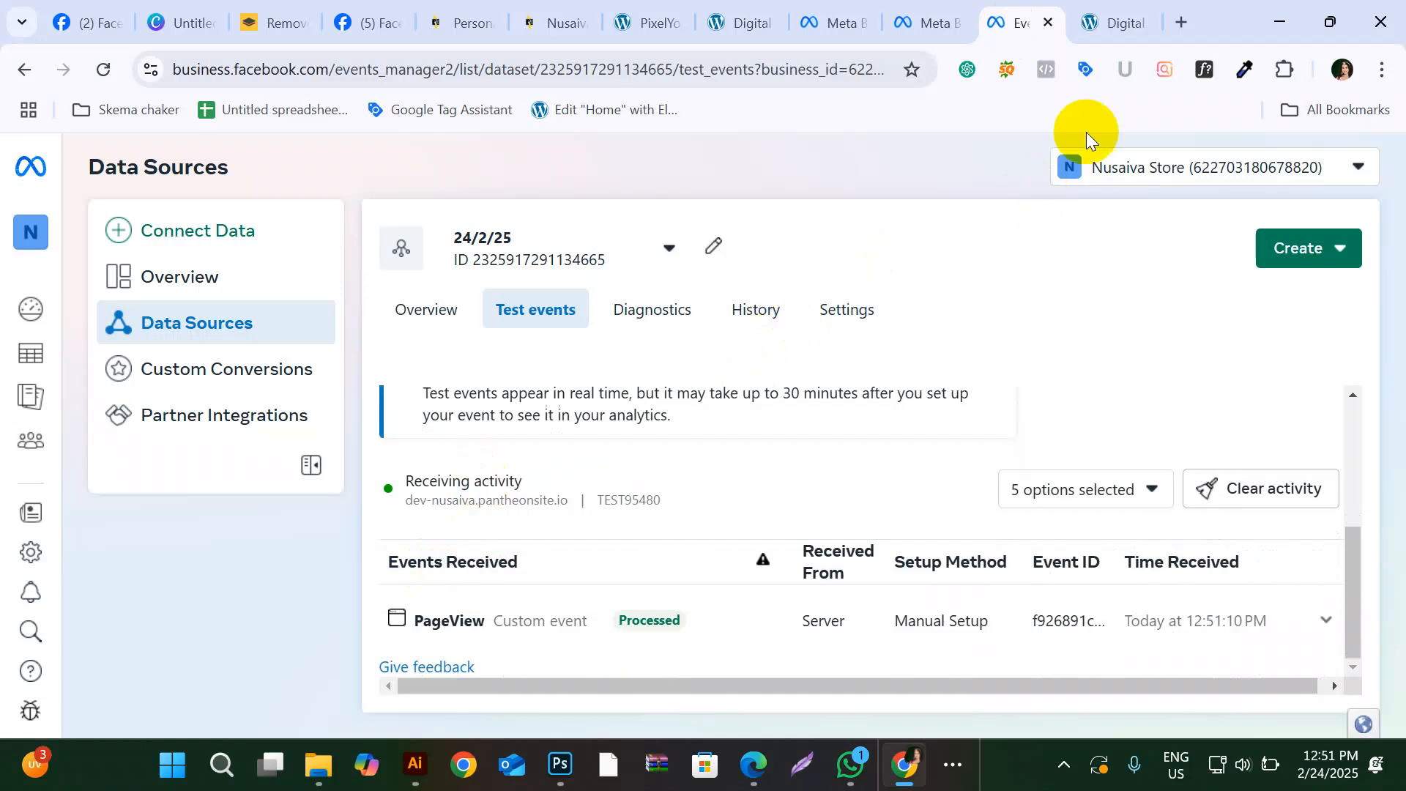
# Step: On the store site, add Farm Fresh Eggs to the cart and check the received test events in Events Manager
pyautogui.click(1125, 16)
pyautogui.scroll(-5, 912, 357)
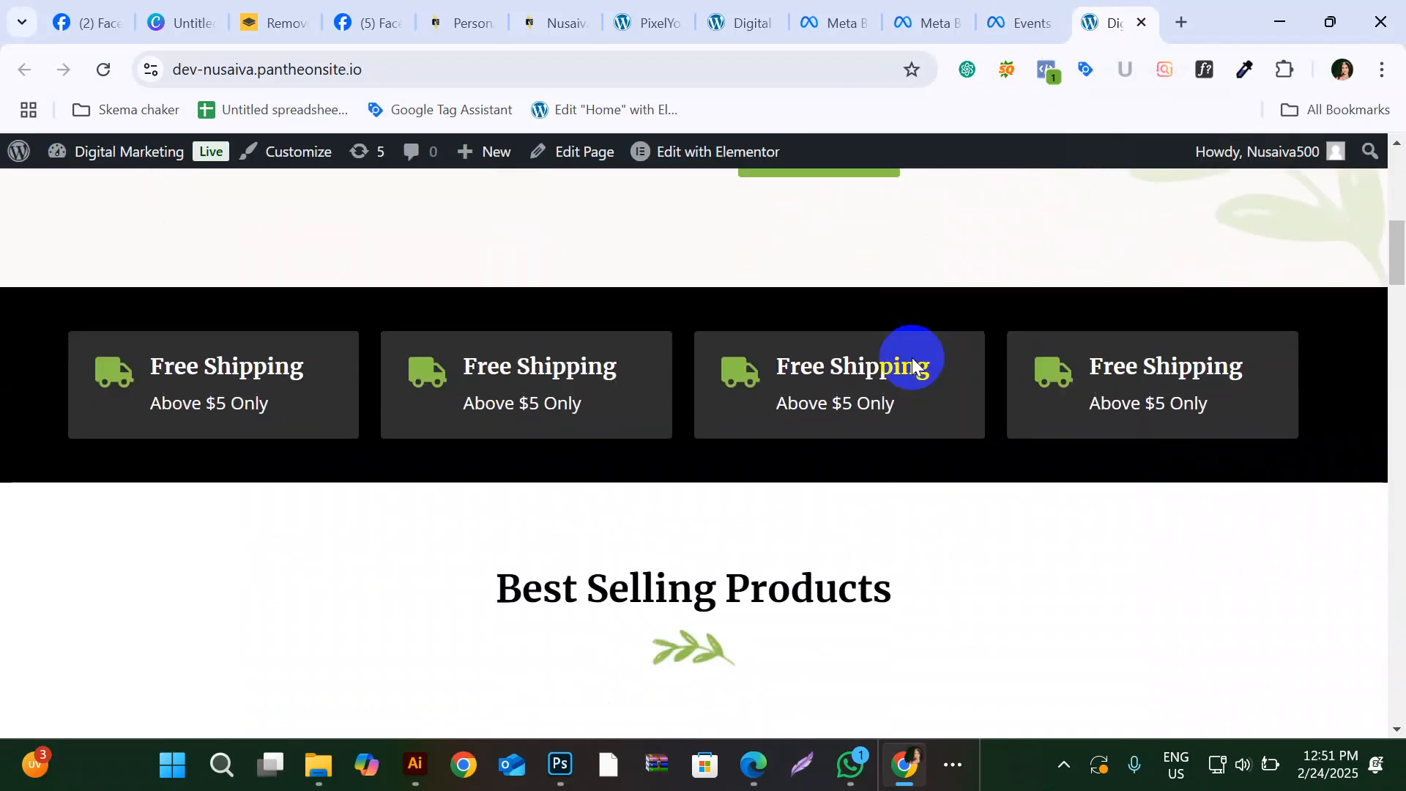
pyautogui.scroll(2, 912, 359)
pyautogui.scroll(-8, 912, 359)
pyautogui.click(905, 369)
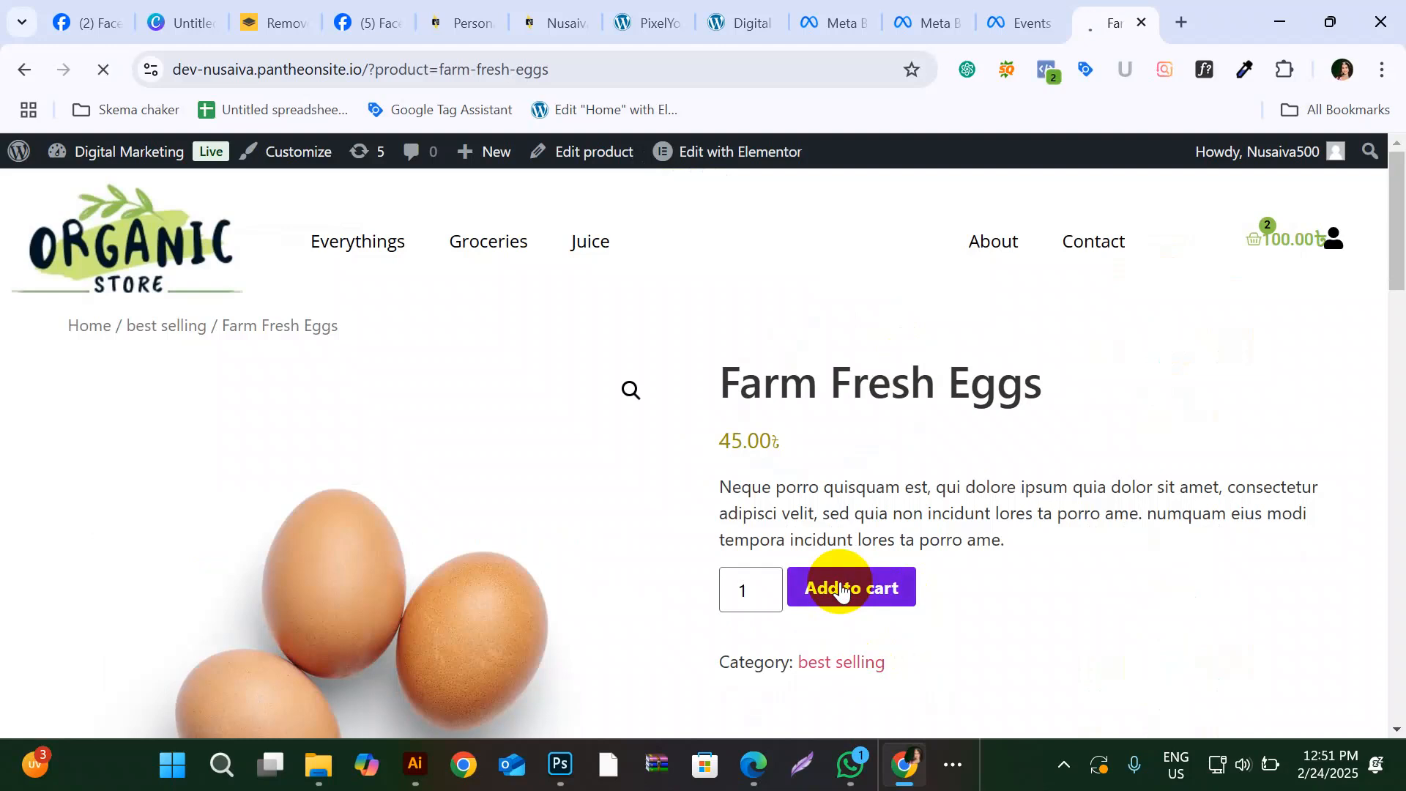
pyautogui.click(842, 588)
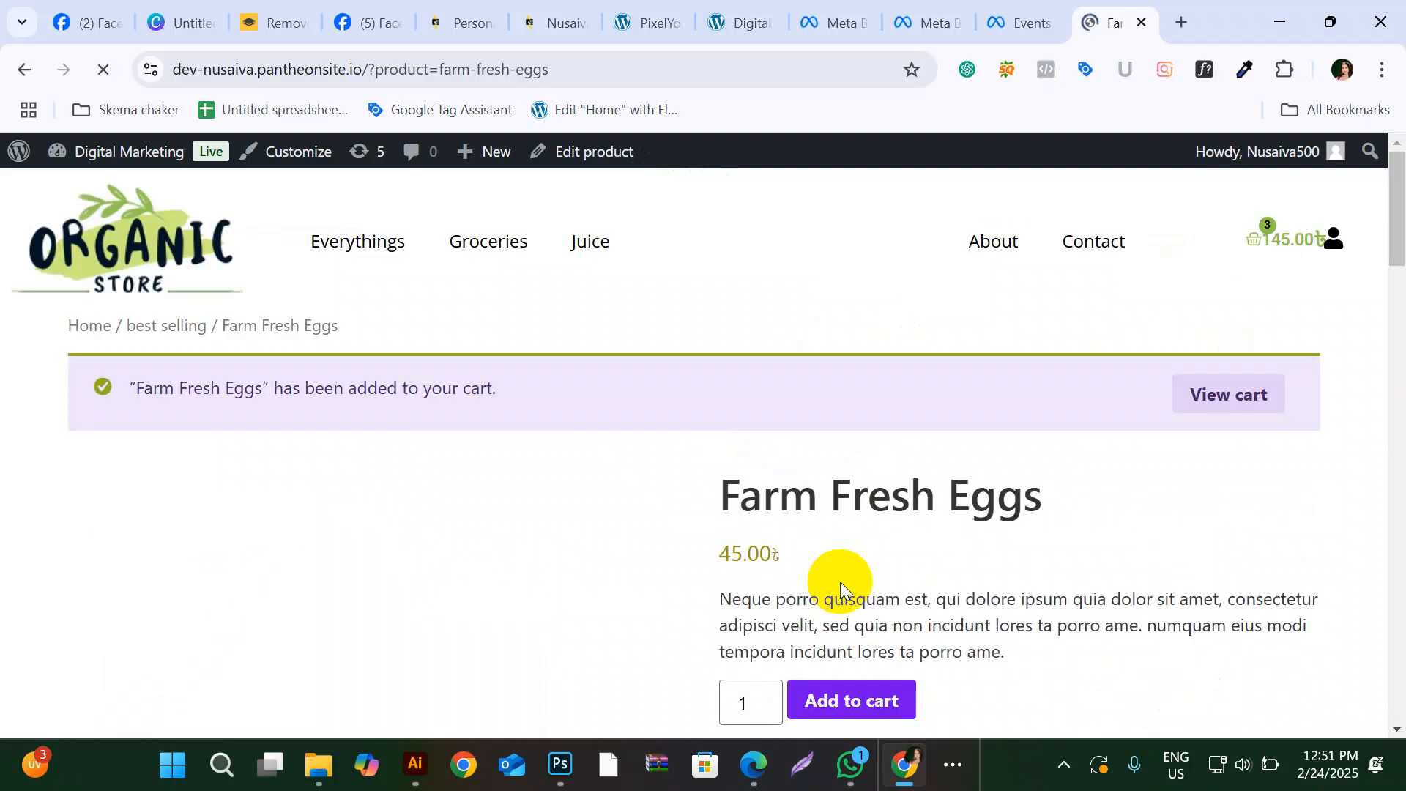
pyautogui.click(1012, 29)
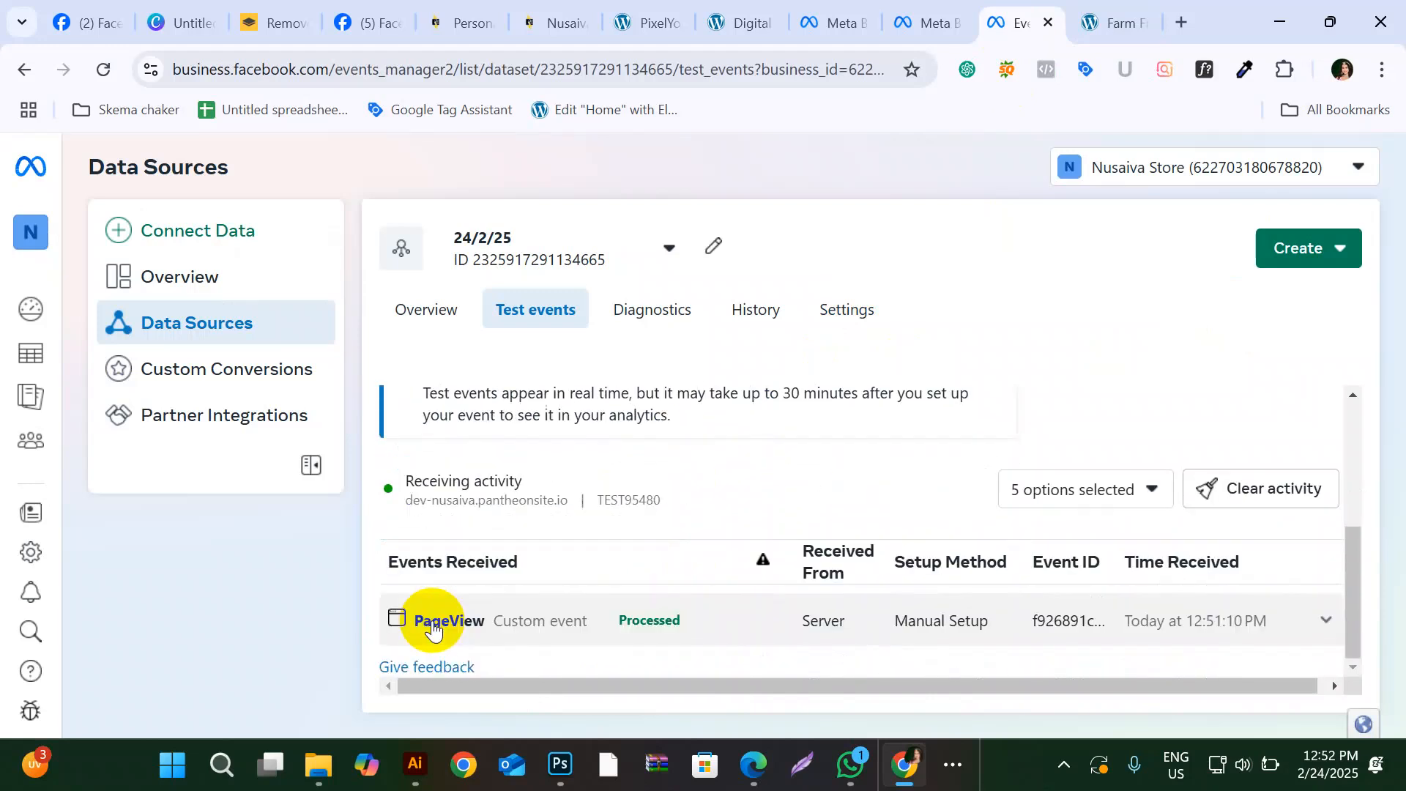
pyautogui.scroll(-2, 648, 423)
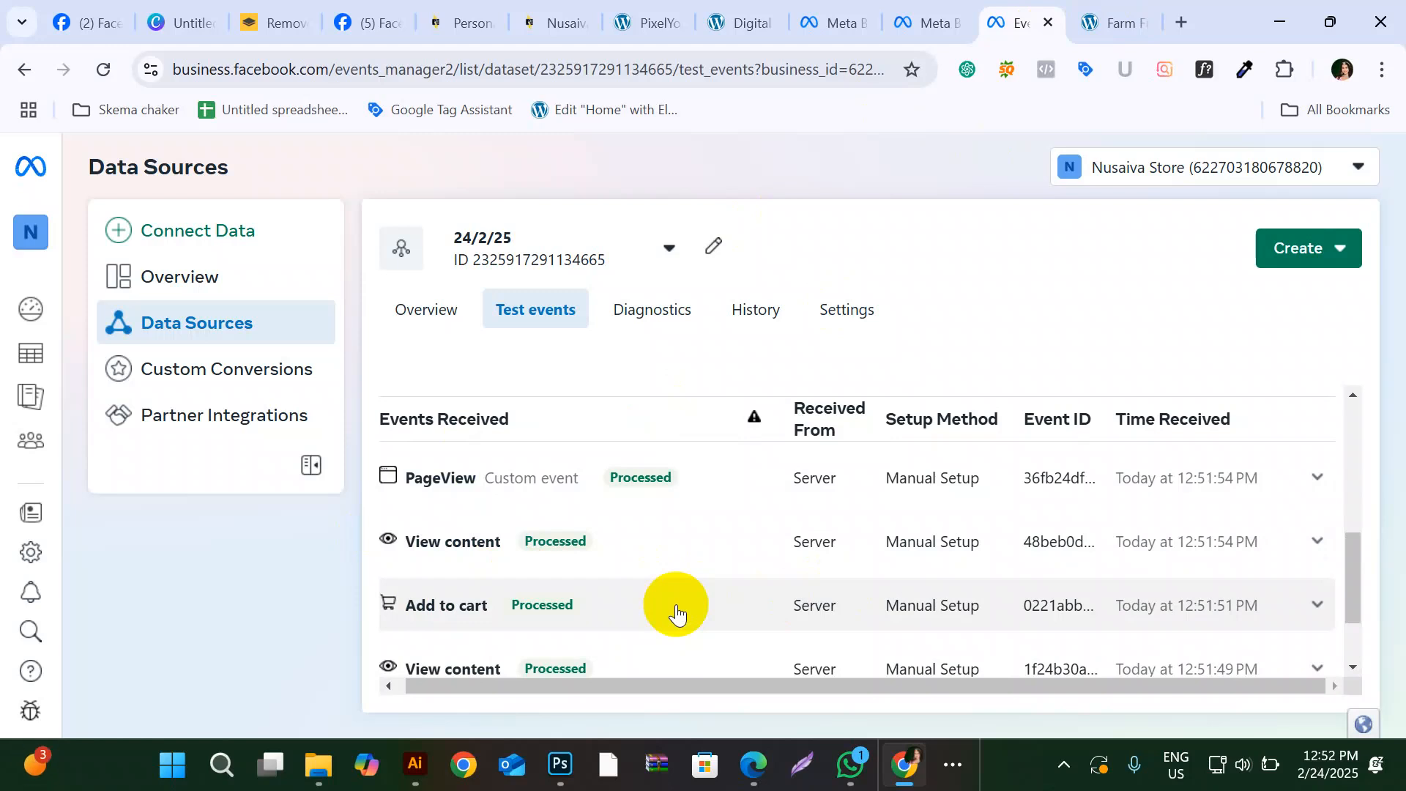
# Step: Return to the store site, view the cart, and proceed to checkout
pyautogui.click(1119, 25)
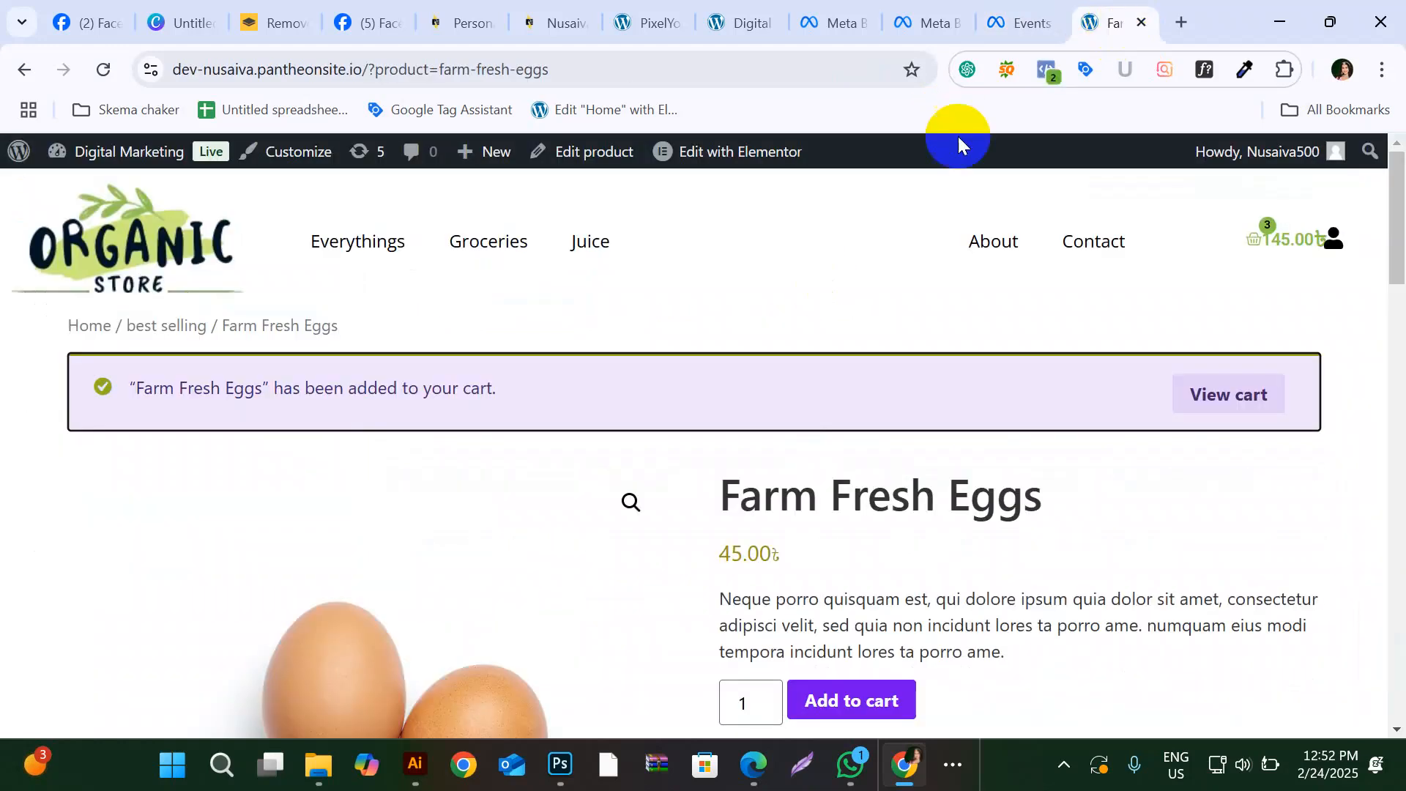
pyautogui.scroll(-1, 767, 406)
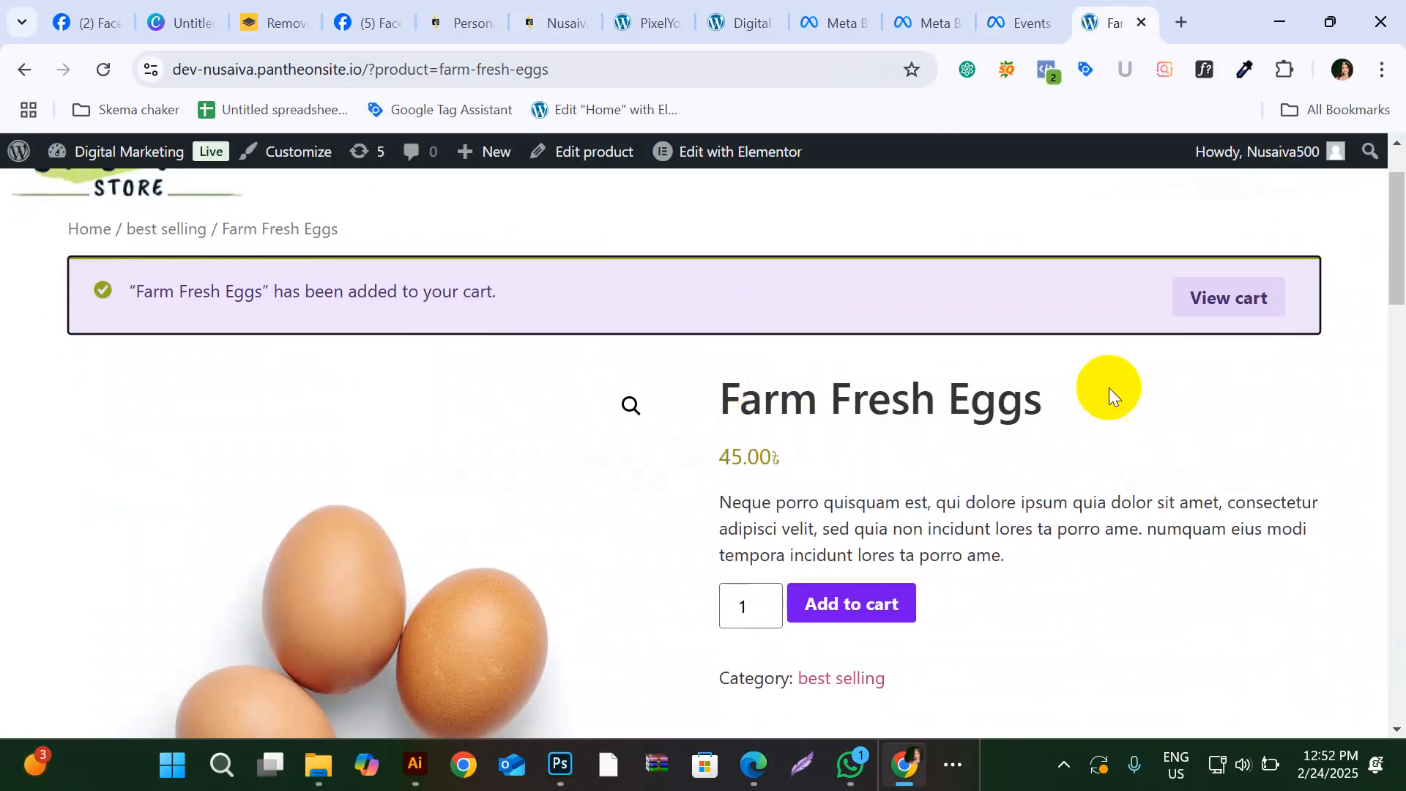
pyautogui.click(1205, 300)
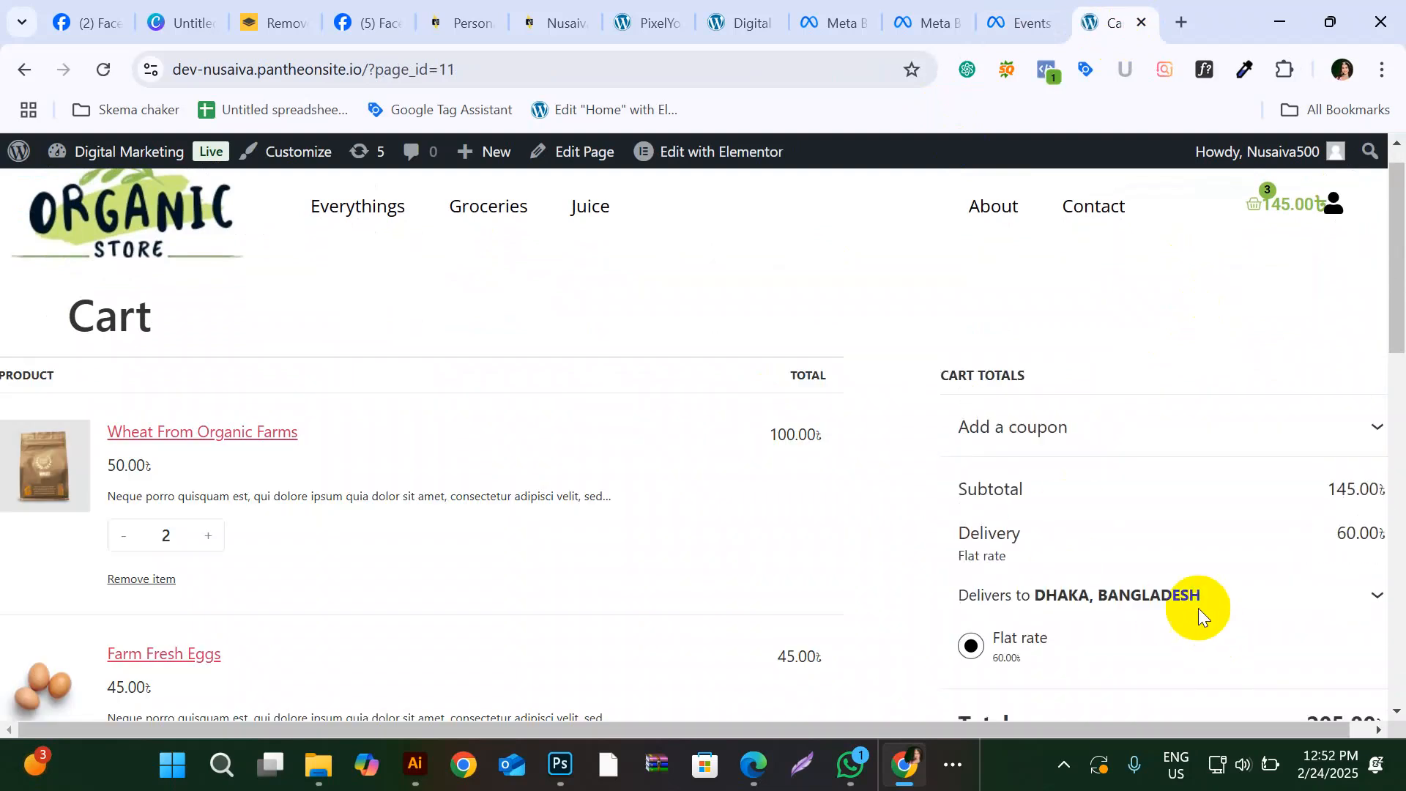
pyautogui.scroll(-4, 1168, 537)
pyautogui.click(1159, 480)
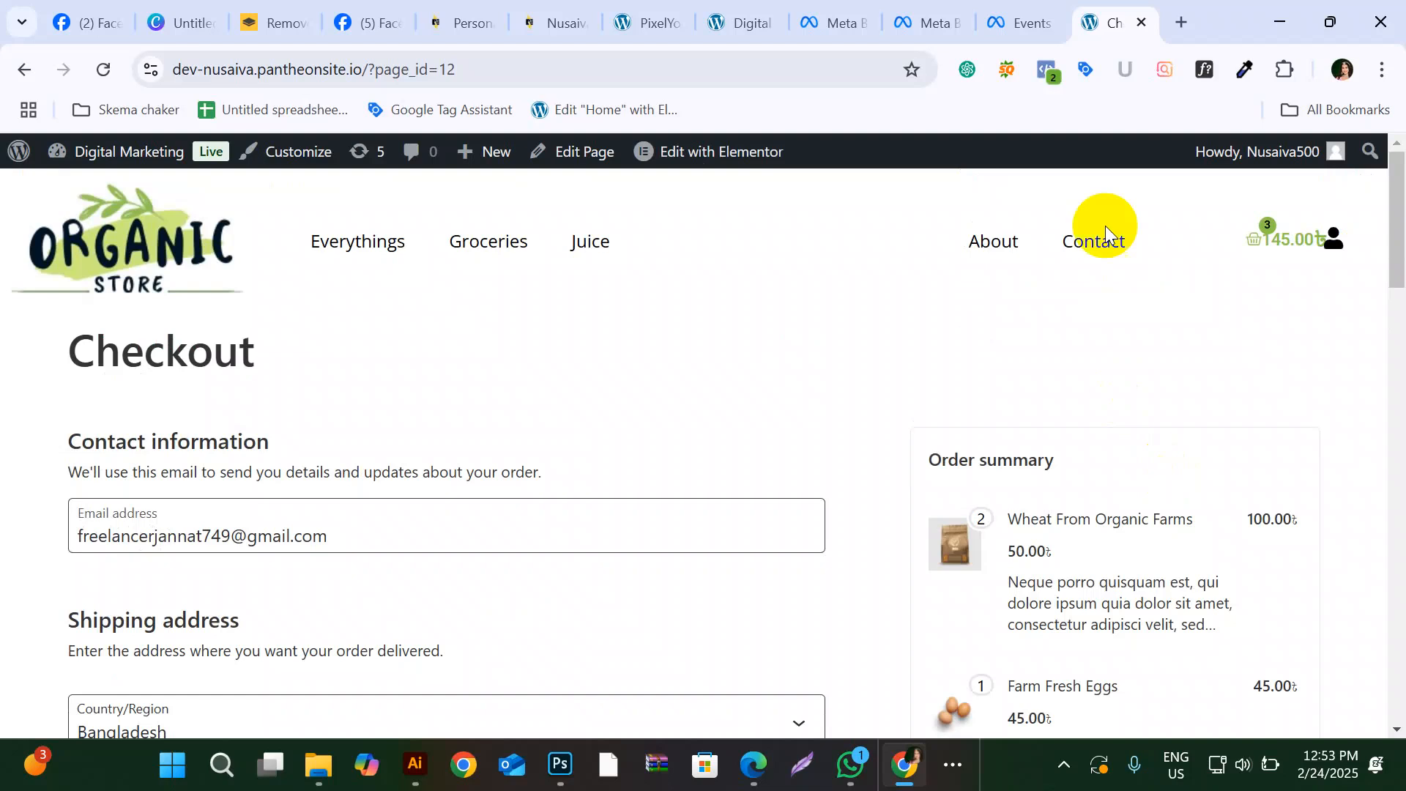
# Step: Switch to Events Manager and review the test events received from the cart and checkout pages
pyautogui.click(1026, 34)
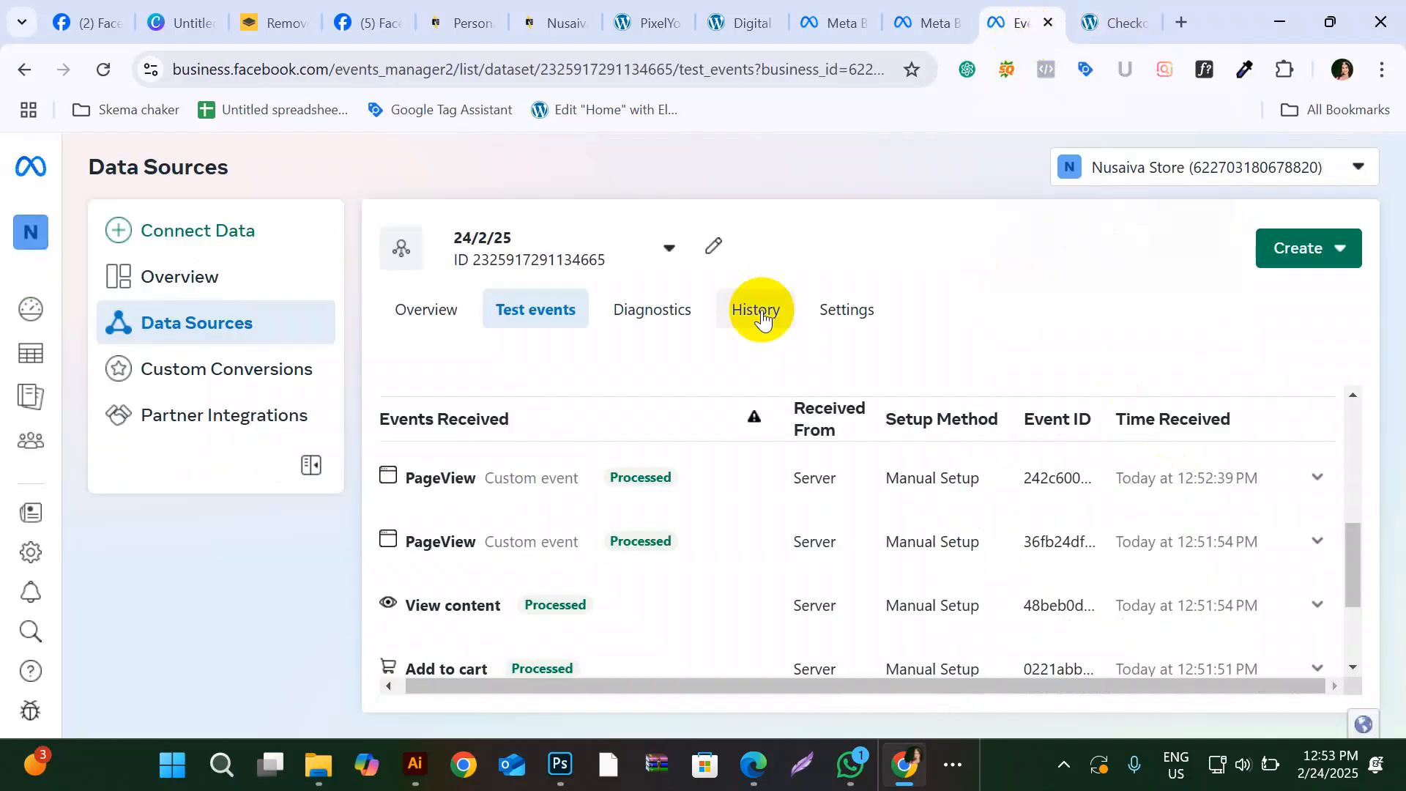
pyautogui.scroll(-2, 657, 518)
pyautogui.scroll(-1, 657, 518)
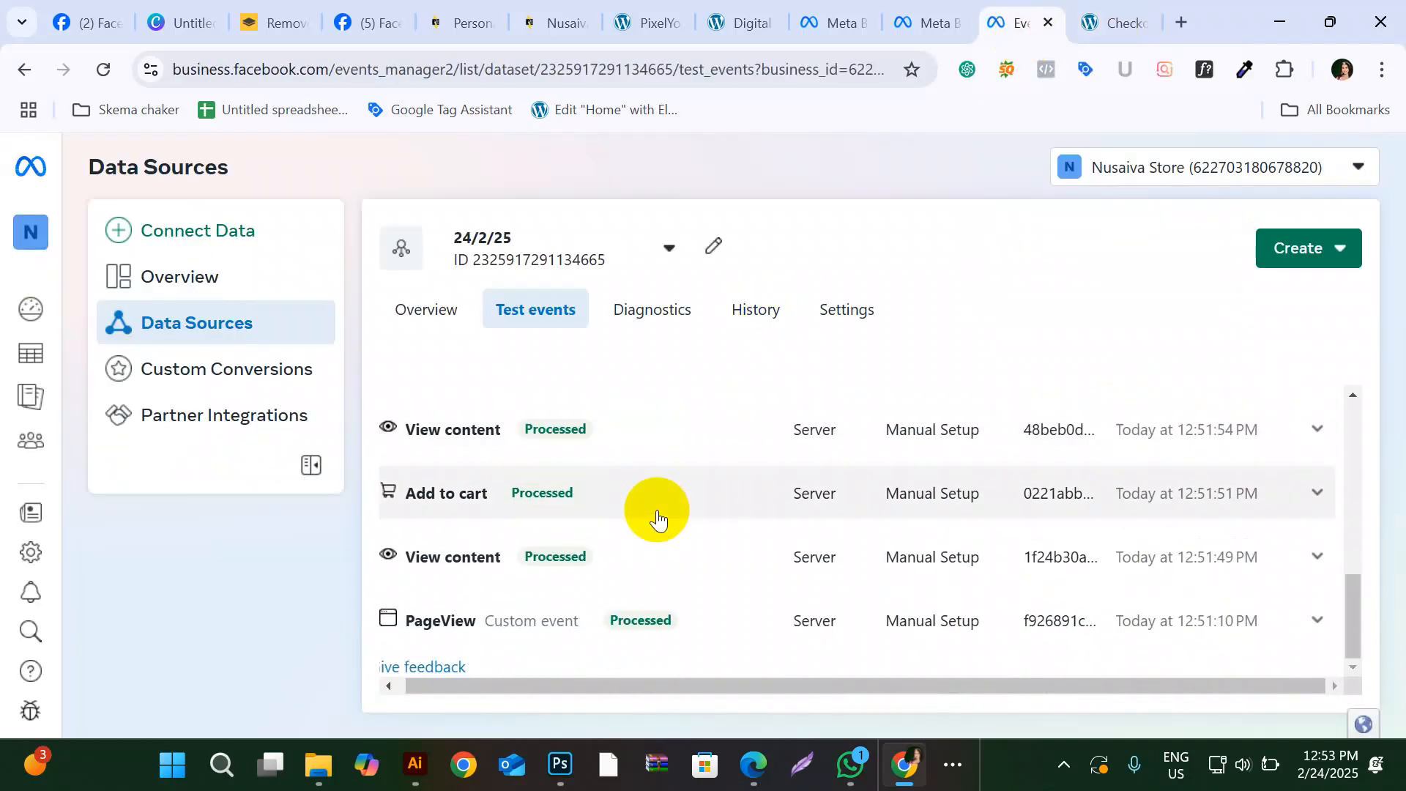
pyautogui.scroll(4, 657, 518)
pyautogui.scroll(-1, 657, 518)
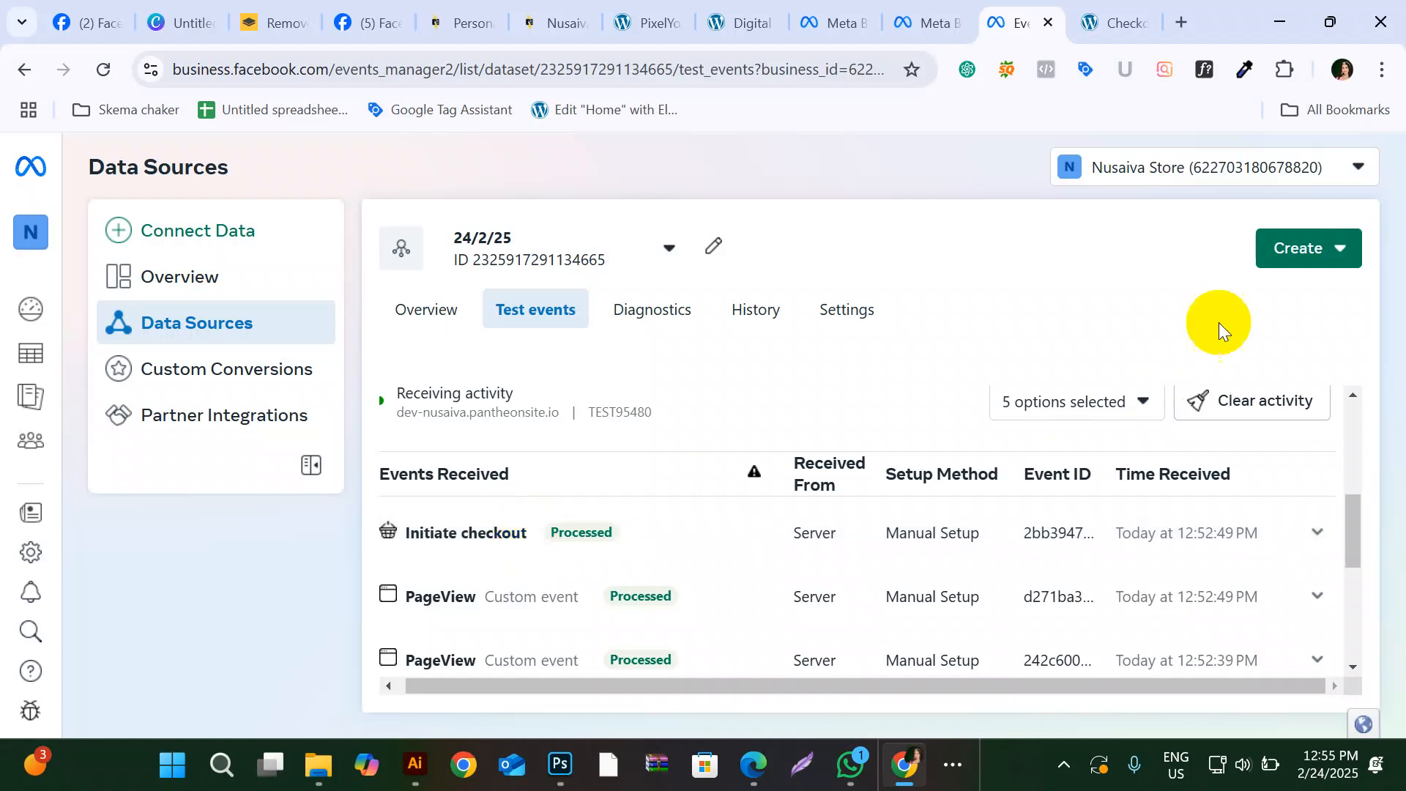
# Step: Start creating an ad from the dataset in Ads Manager
pyautogui.click(1337, 262)
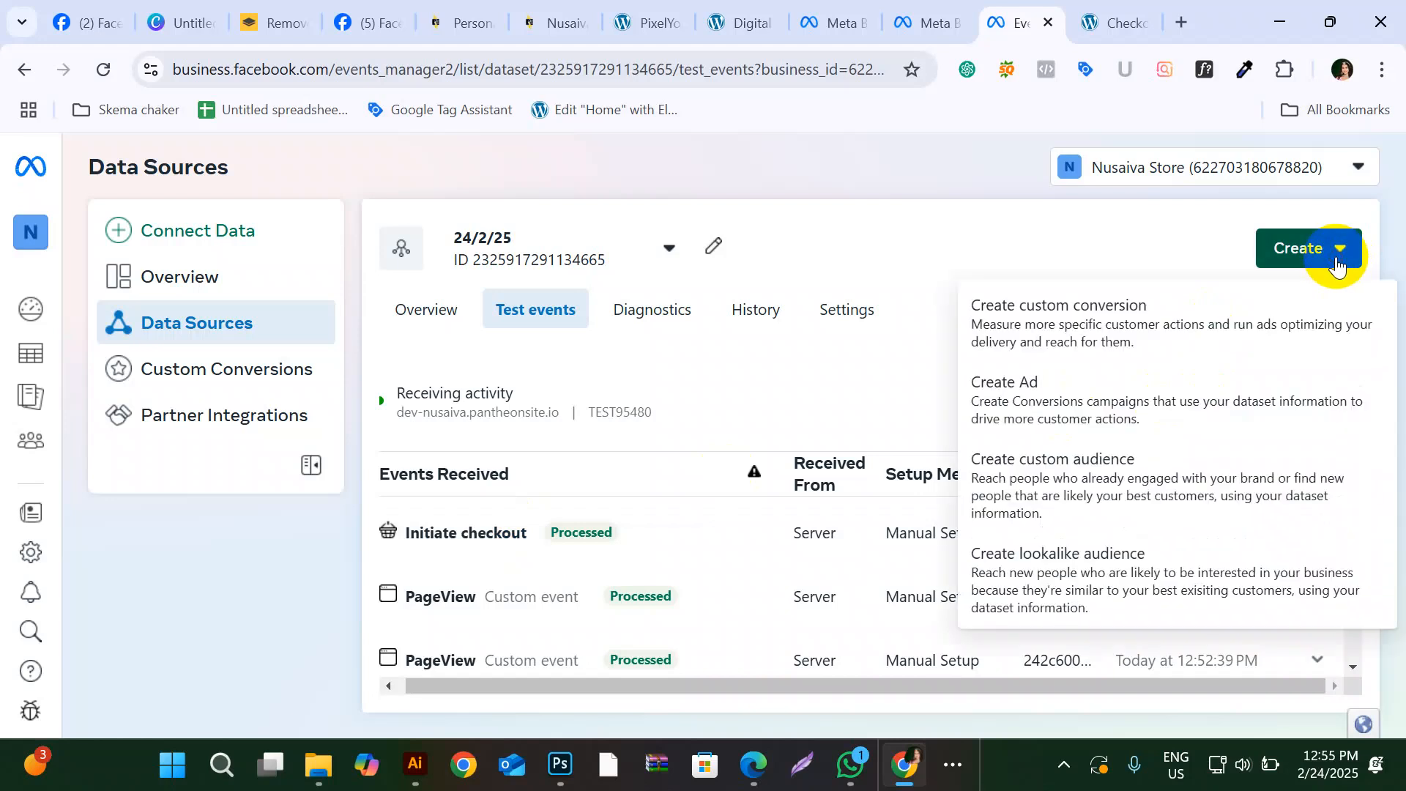
pyautogui.click(1034, 407)
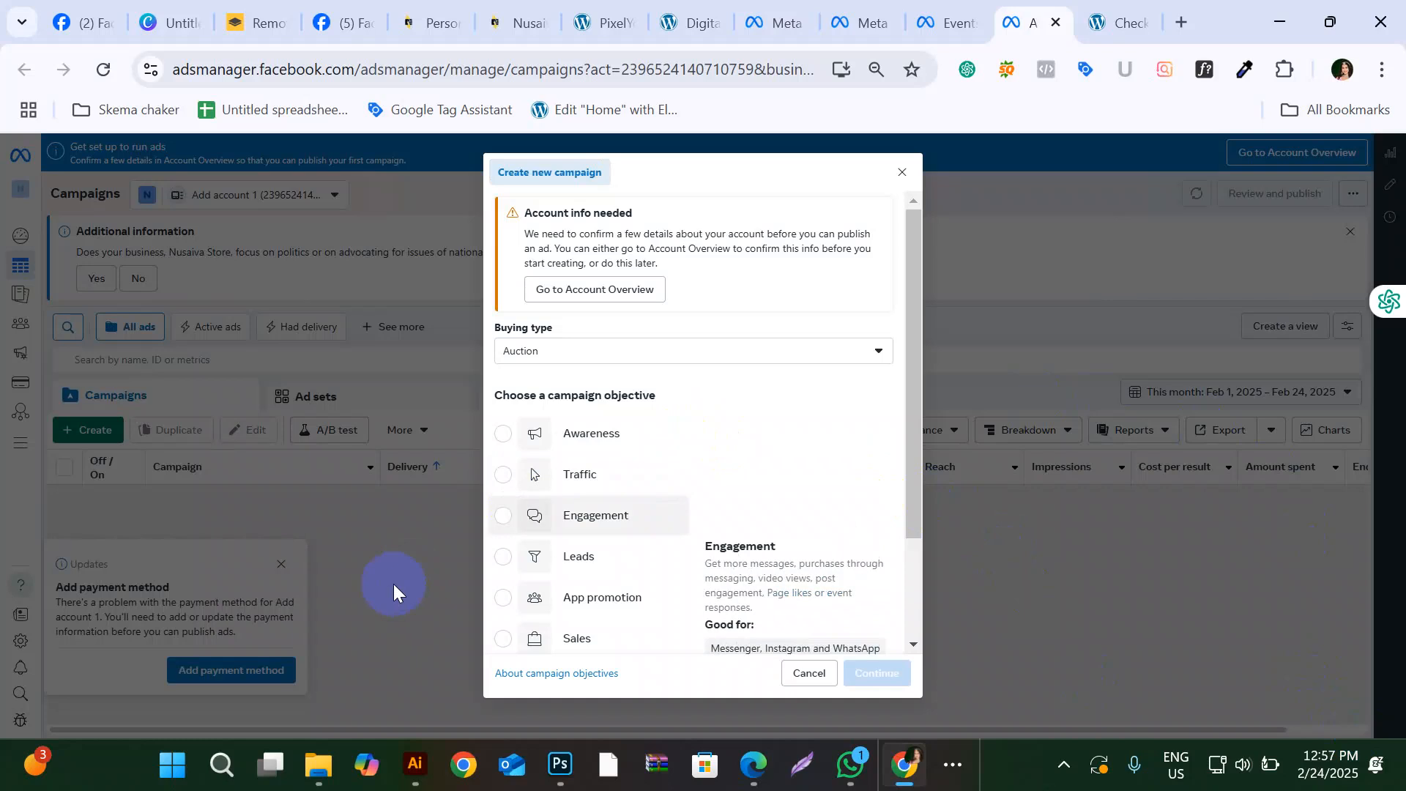
# Step: Create a new campaign with the Sales objective
pyautogui.click(503, 640)
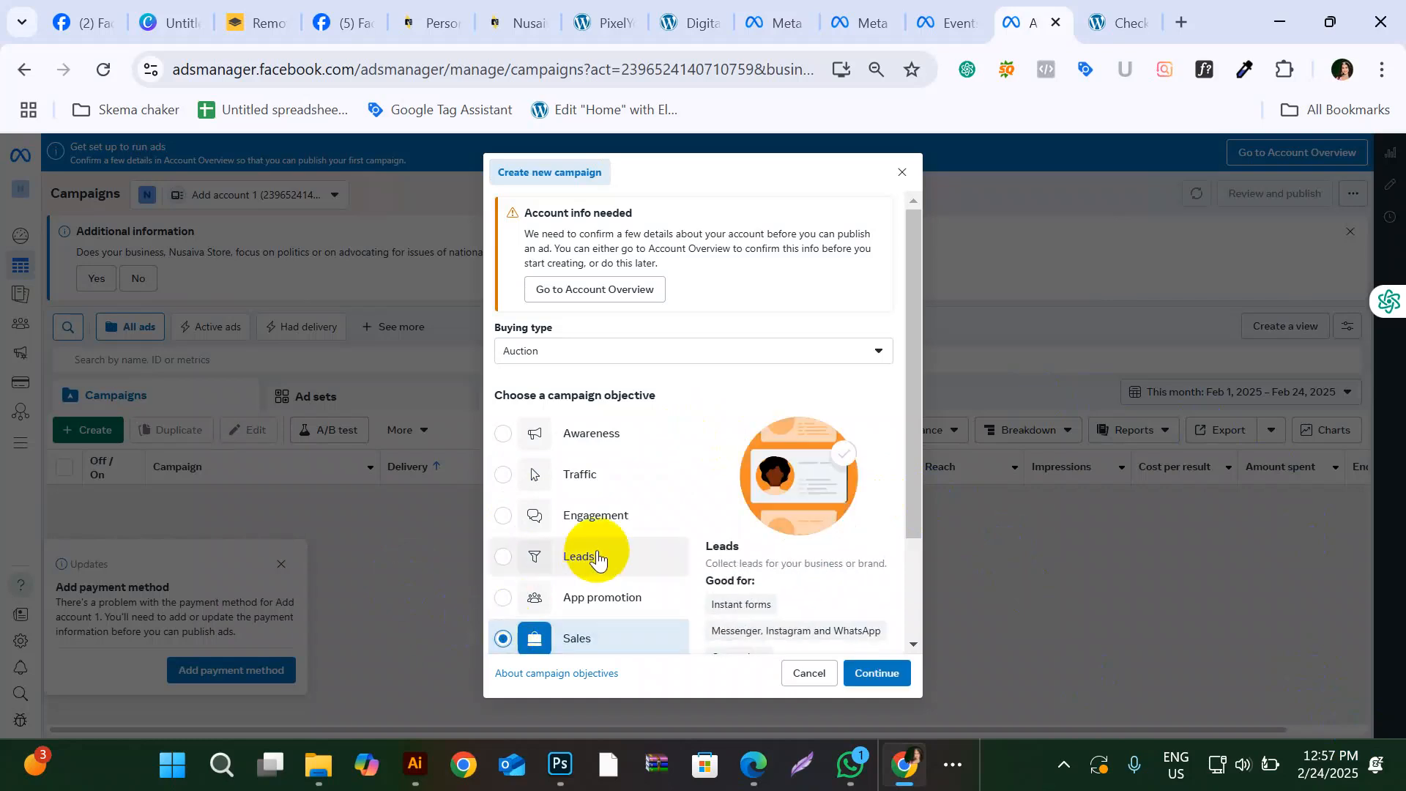
pyautogui.scroll(-2, 586, 571)
pyautogui.click(892, 674)
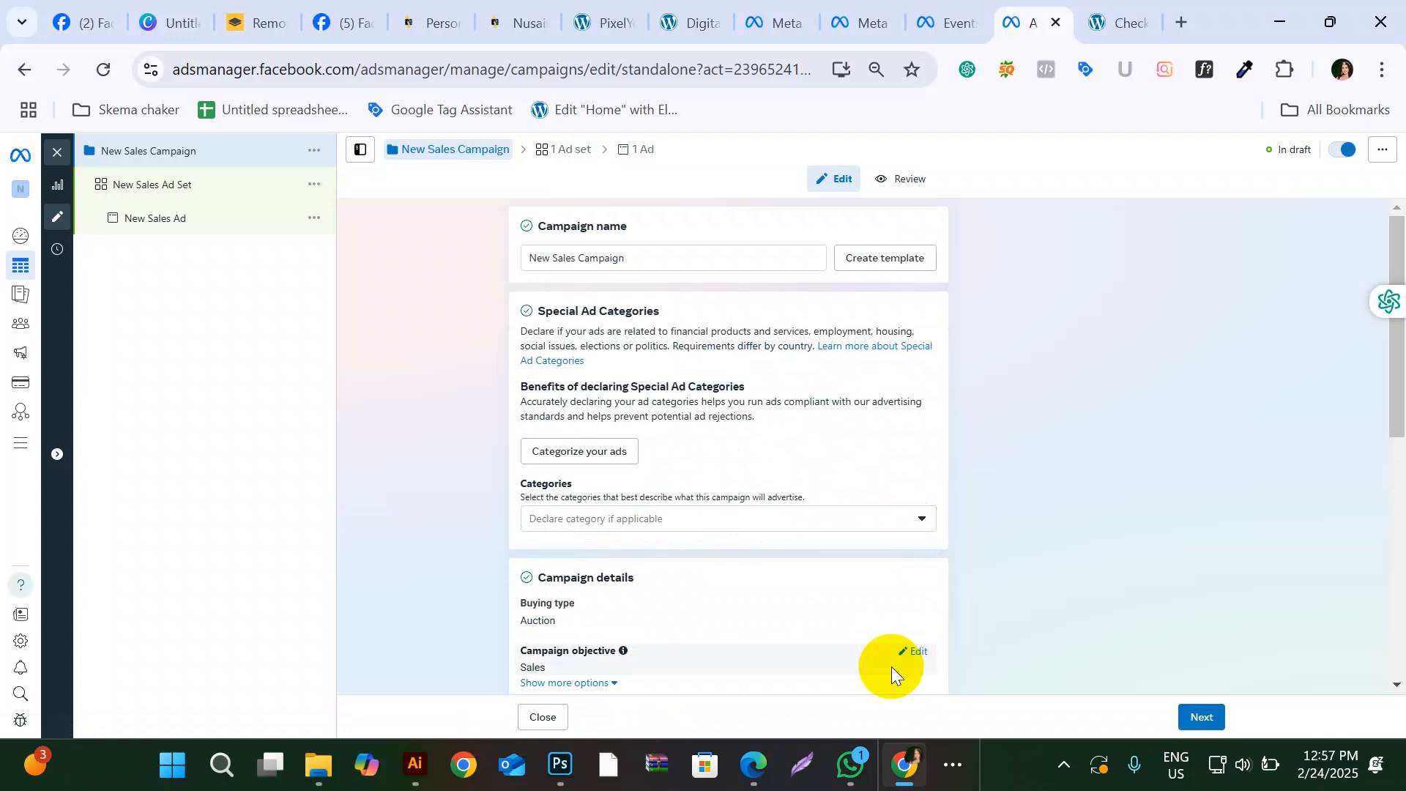
# Step: In the New Sales Ad Set, set the conversion location to Website
pyautogui.click(180, 188)
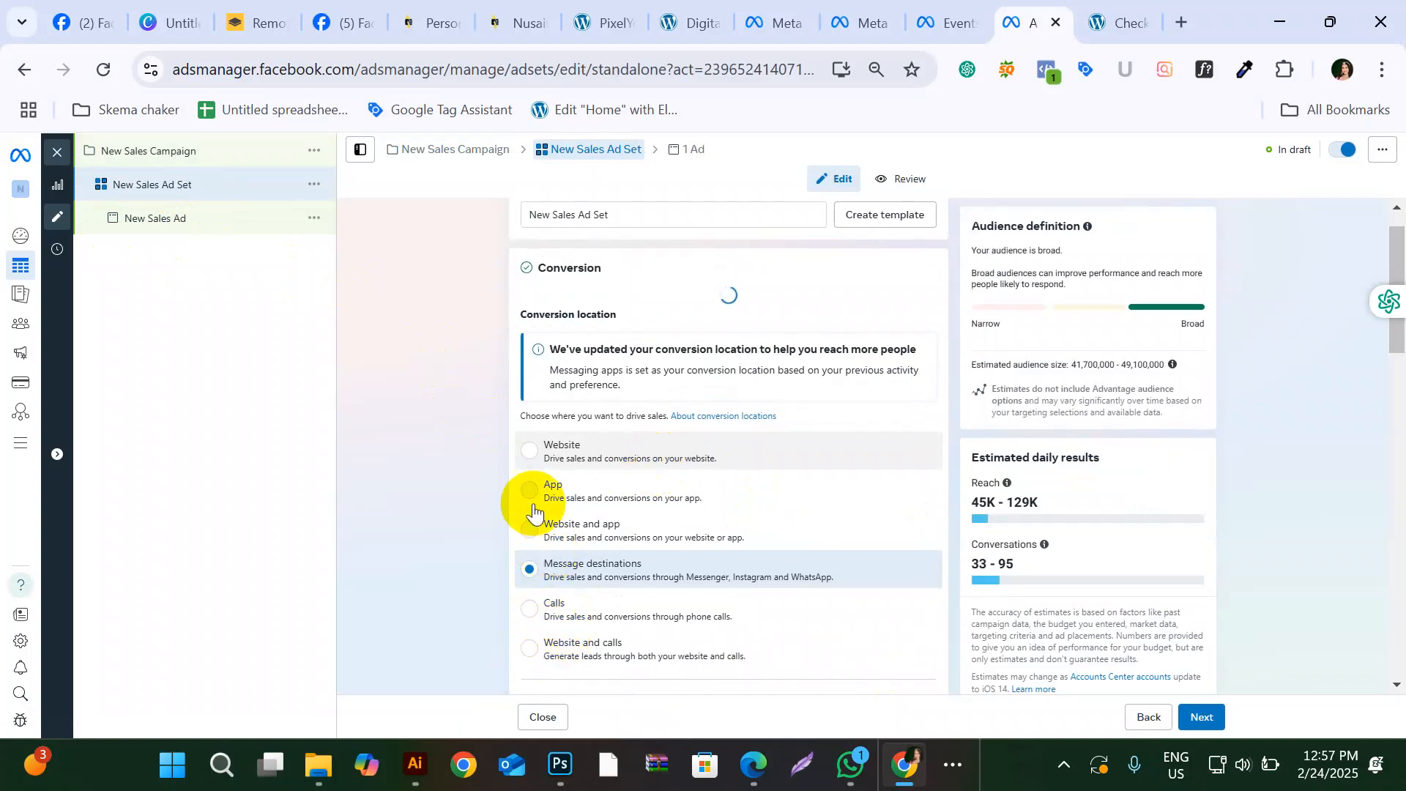
pyautogui.click(531, 450)
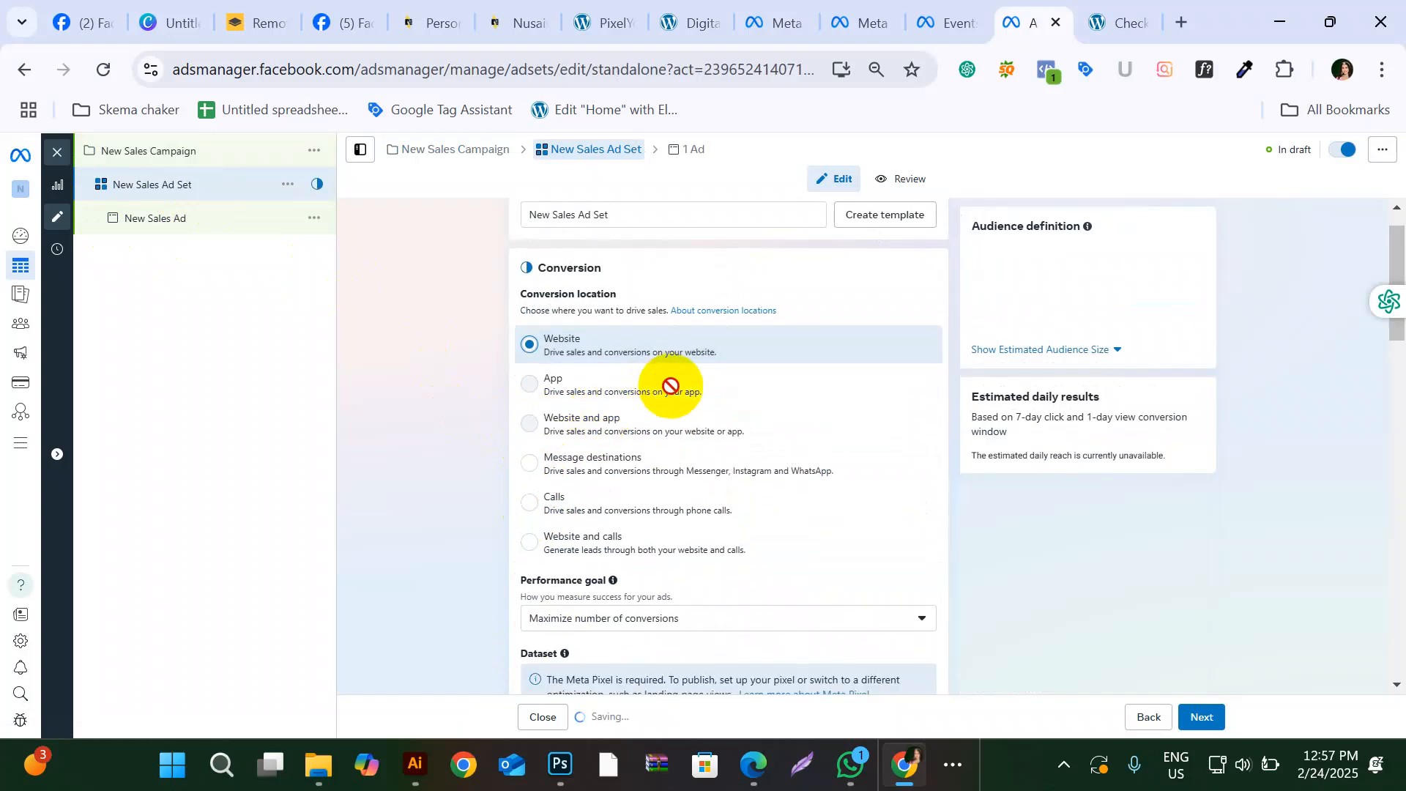
pyautogui.scroll(-4, 670, 388)
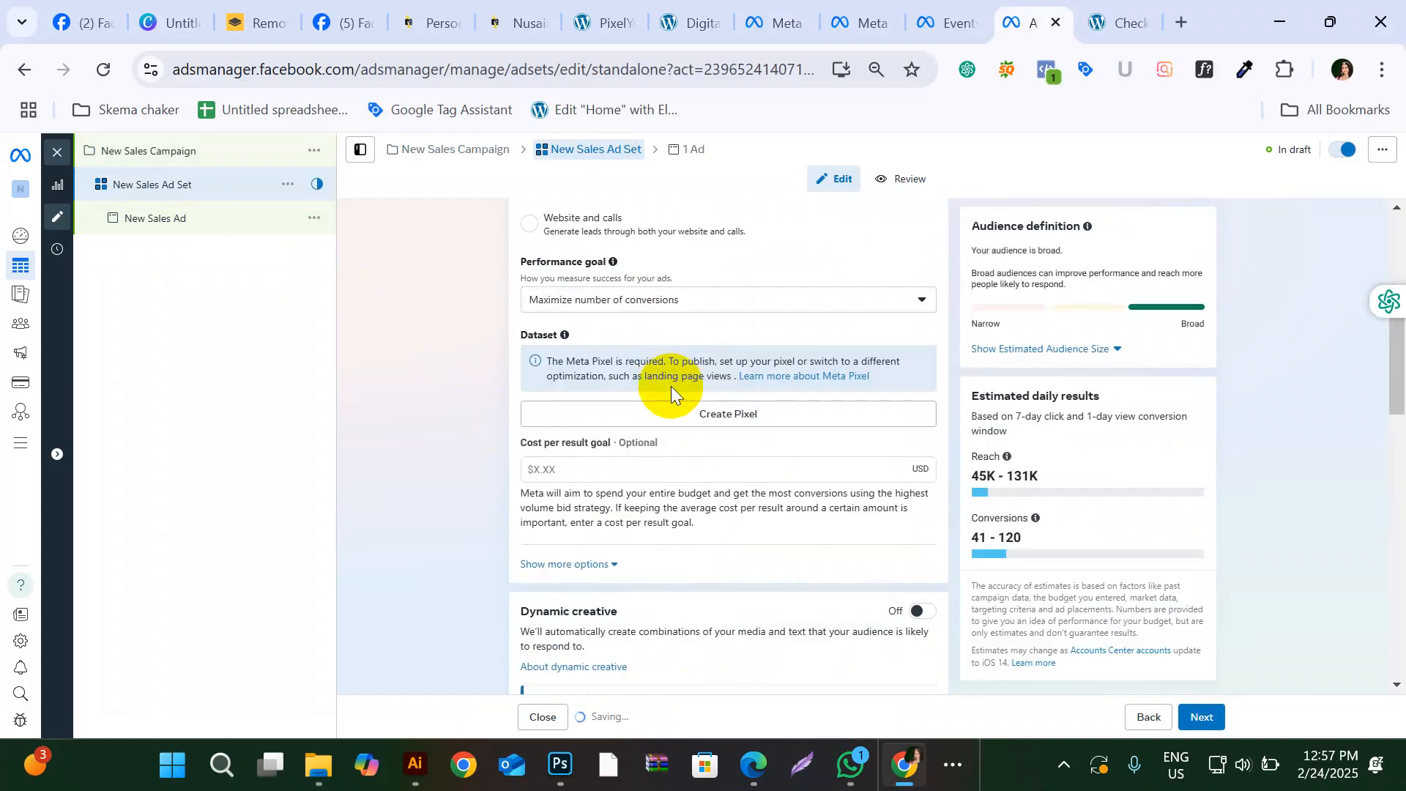
pyautogui.click(745, 415)
pyautogui.click(615, 351)
pyautogui.click(906, 261)
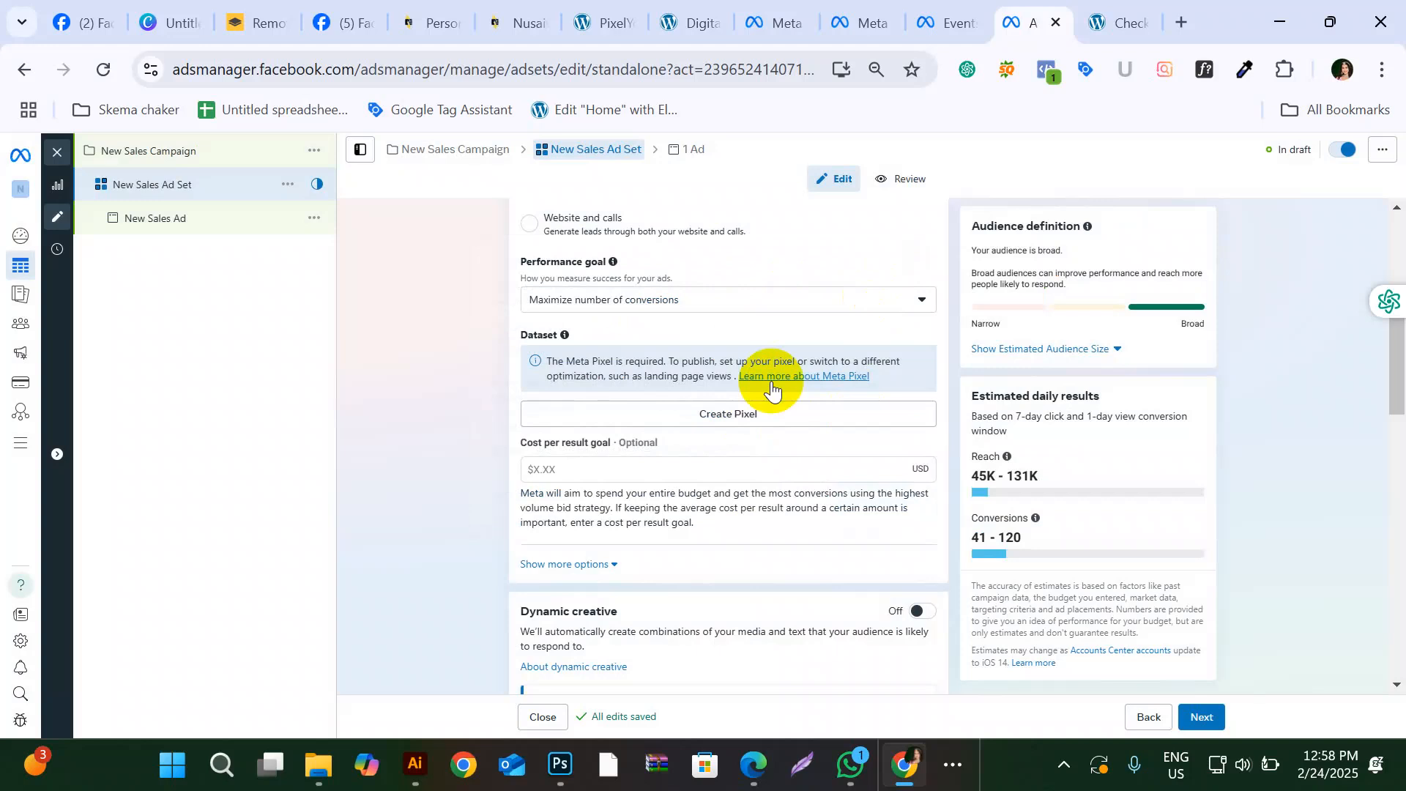
# Step: Switch to Events Manager and check the test events received by the 24/2/25 dataset
pyautogui.click(945, 21)
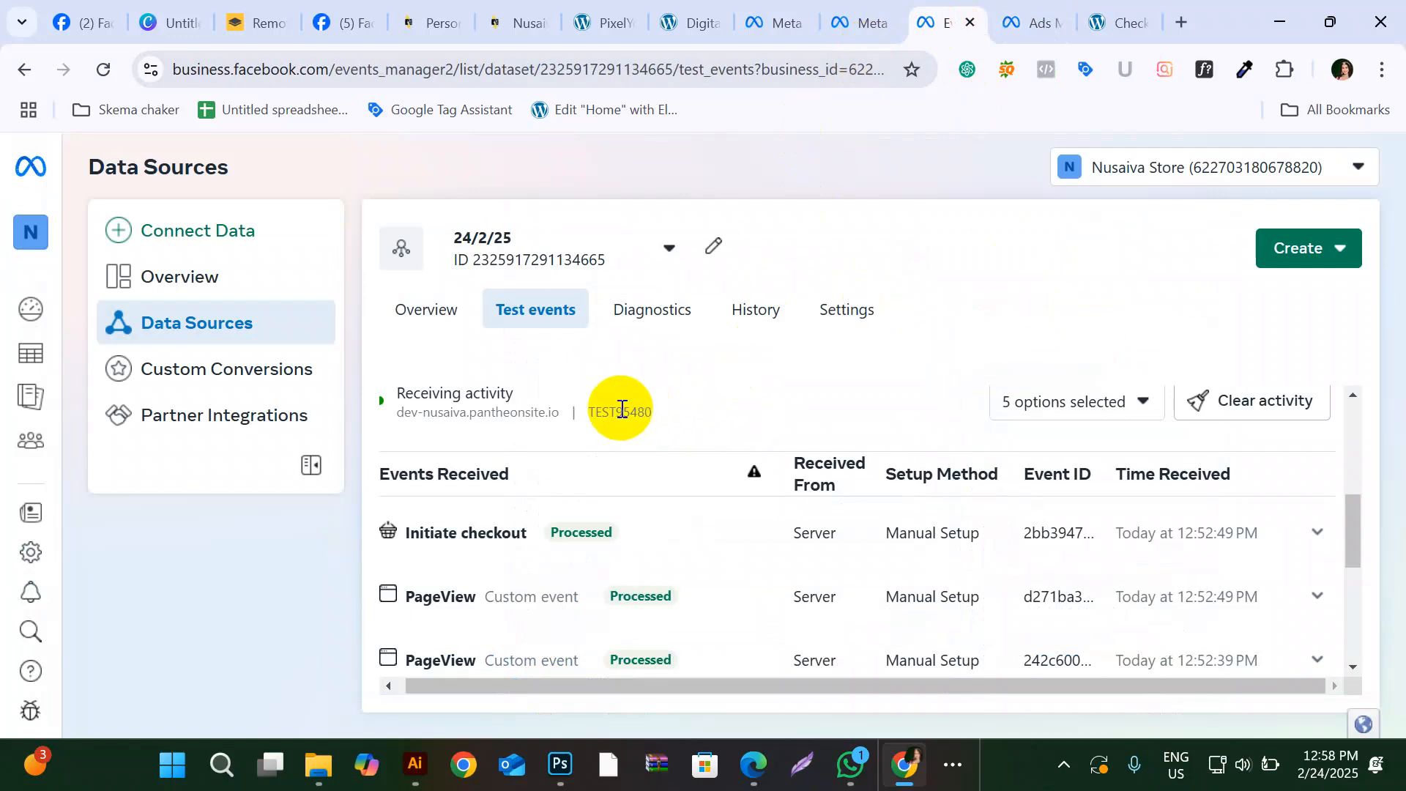
pyautogui.scroll(-3, 635, 475)
pyautogui.scroll(3, 635, 475)
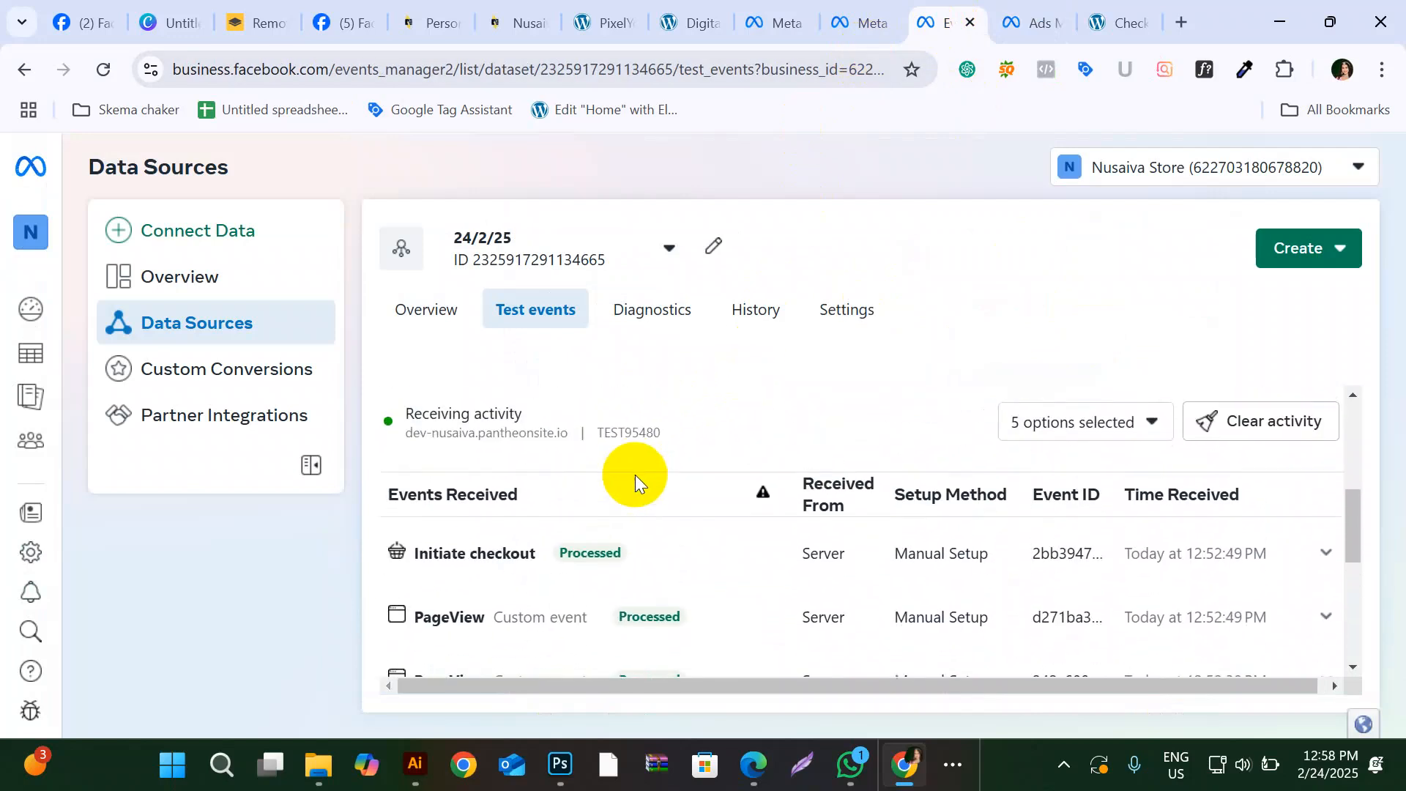
# Step: Switch to the business portfolio settings and connect the ad account Add account 1 to the 24/2/25 dataset
pyautogui.click(866, 28)
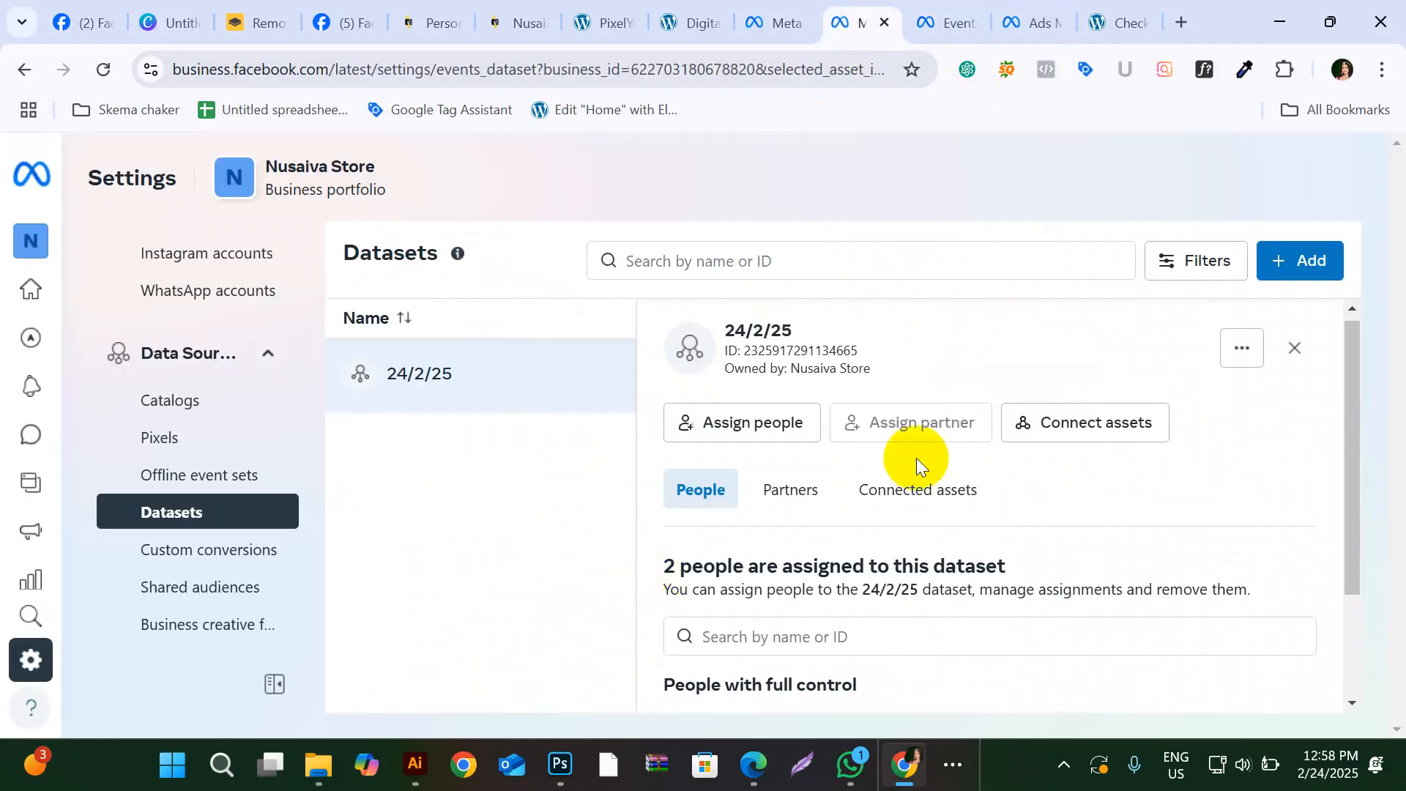
pyautogui.scroll(-1, 916, 459)
pyautogui.click(909, 454)
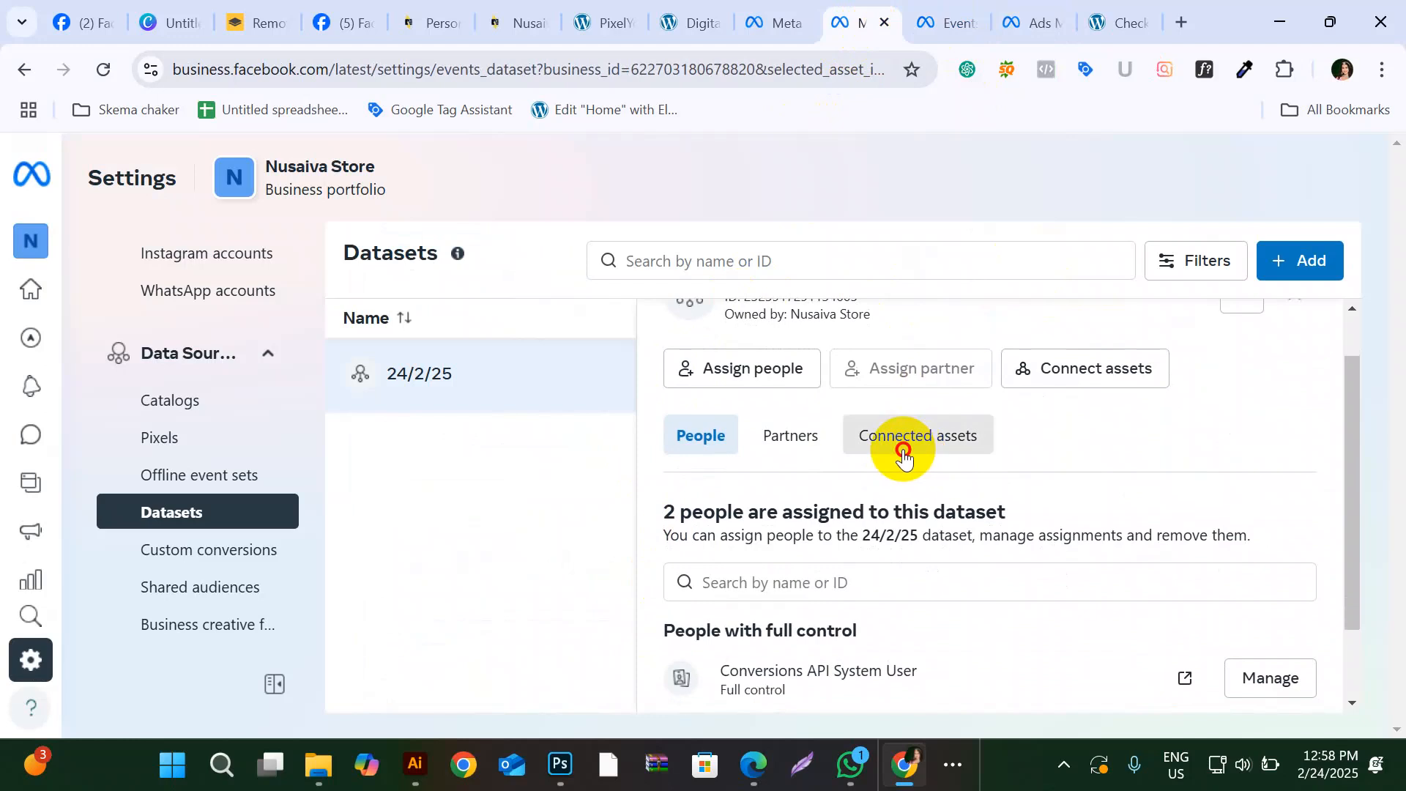
pyautogui.scroll(-3, 903, 454)
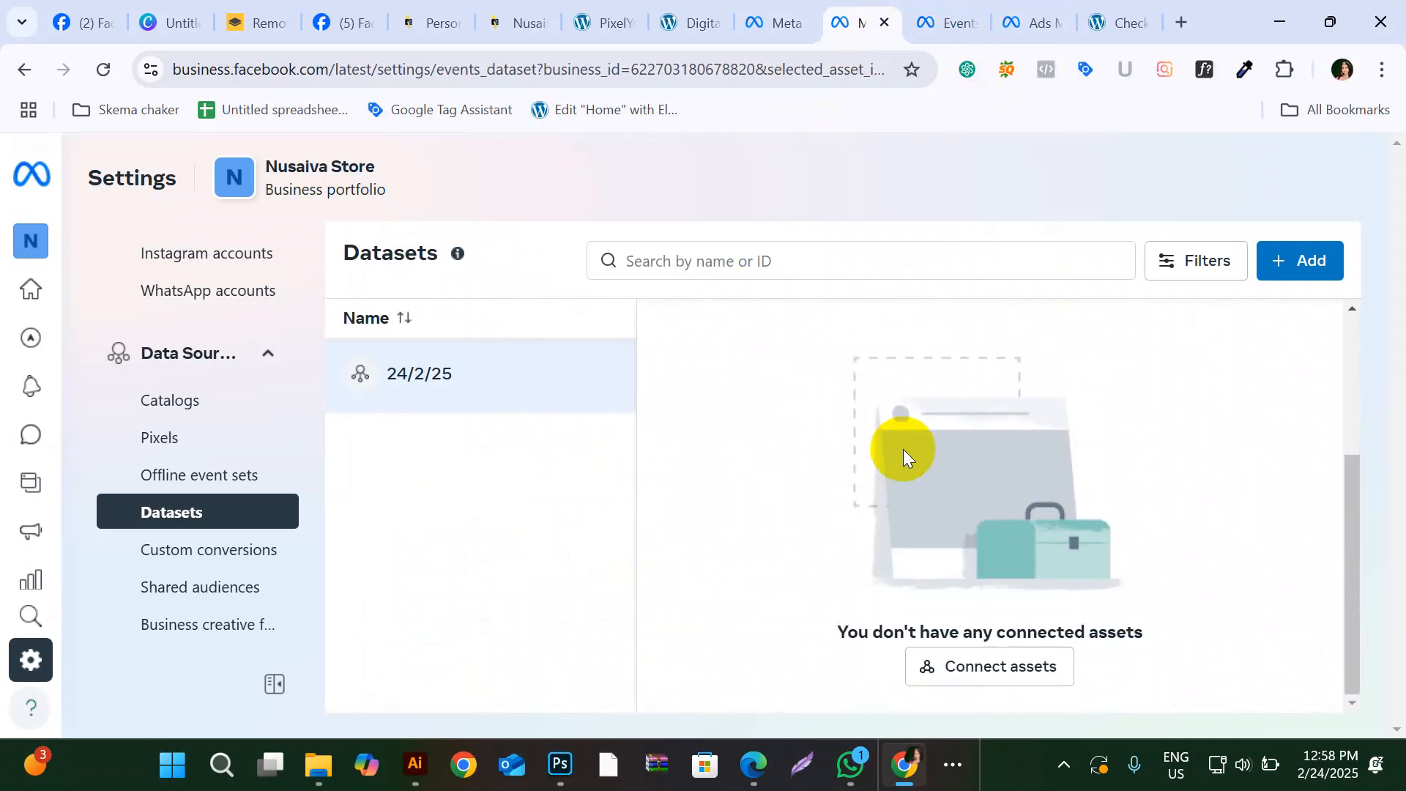
pyautogui.click(957, 664)
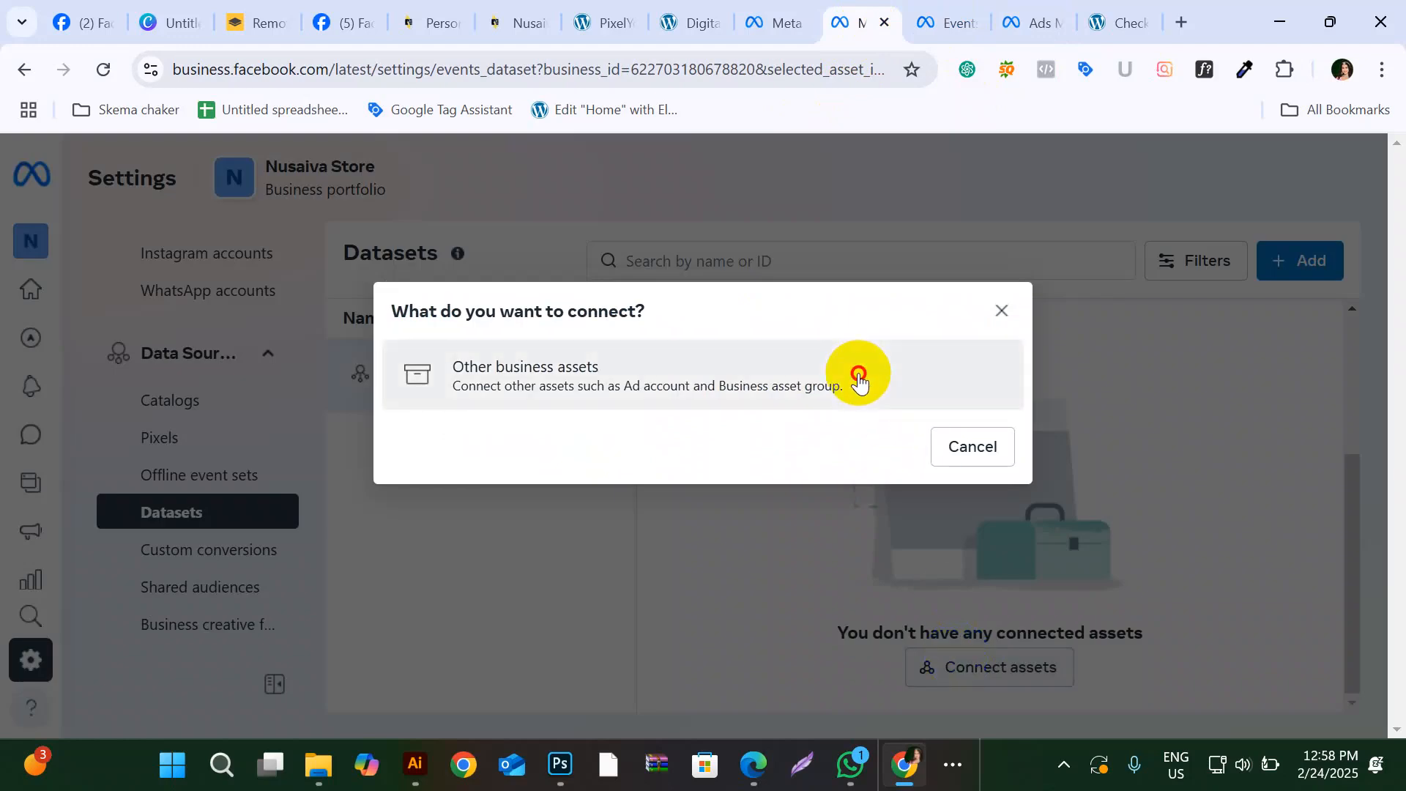
pyautogui.click(858, 376)
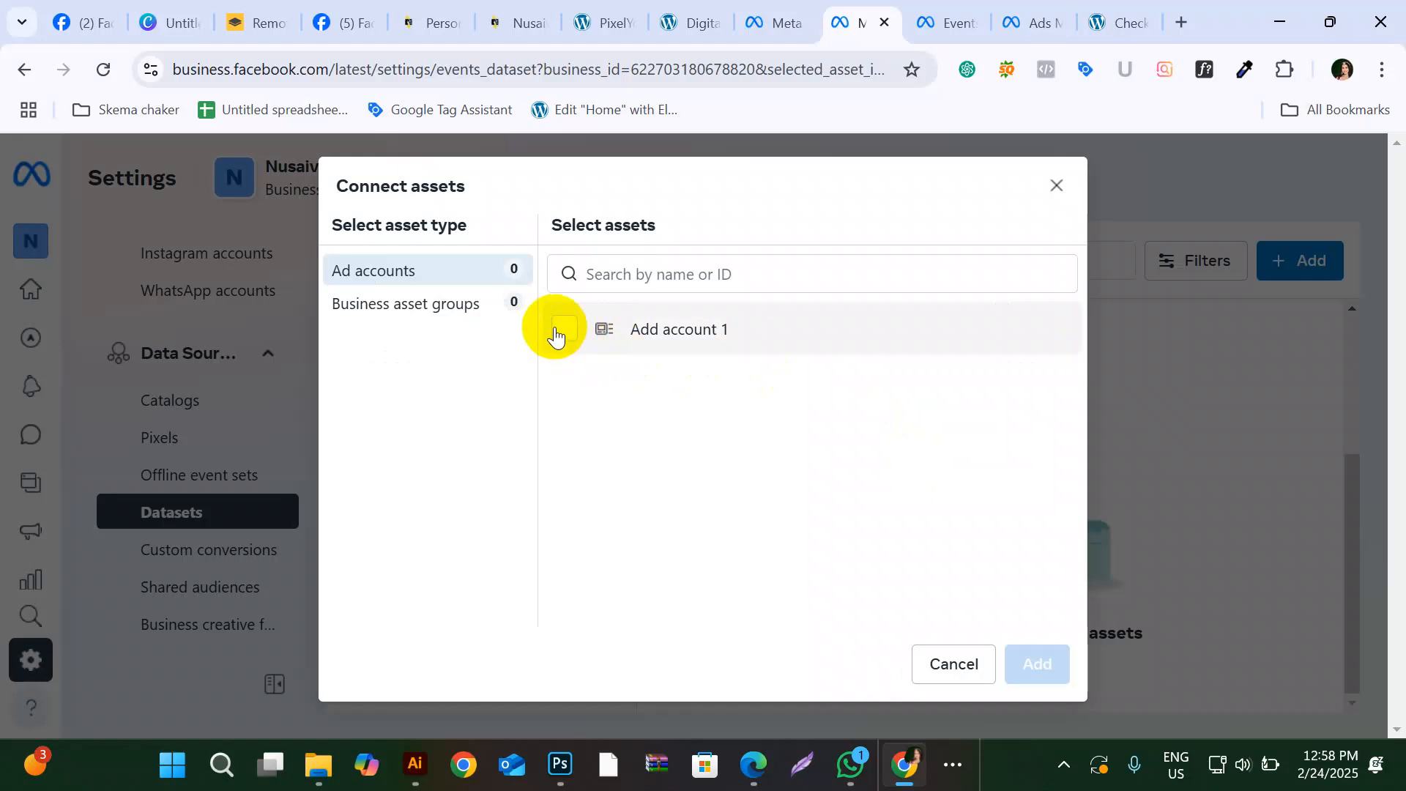
pyautogui.click(562, 330)
pyautogui.click(1035, 663)
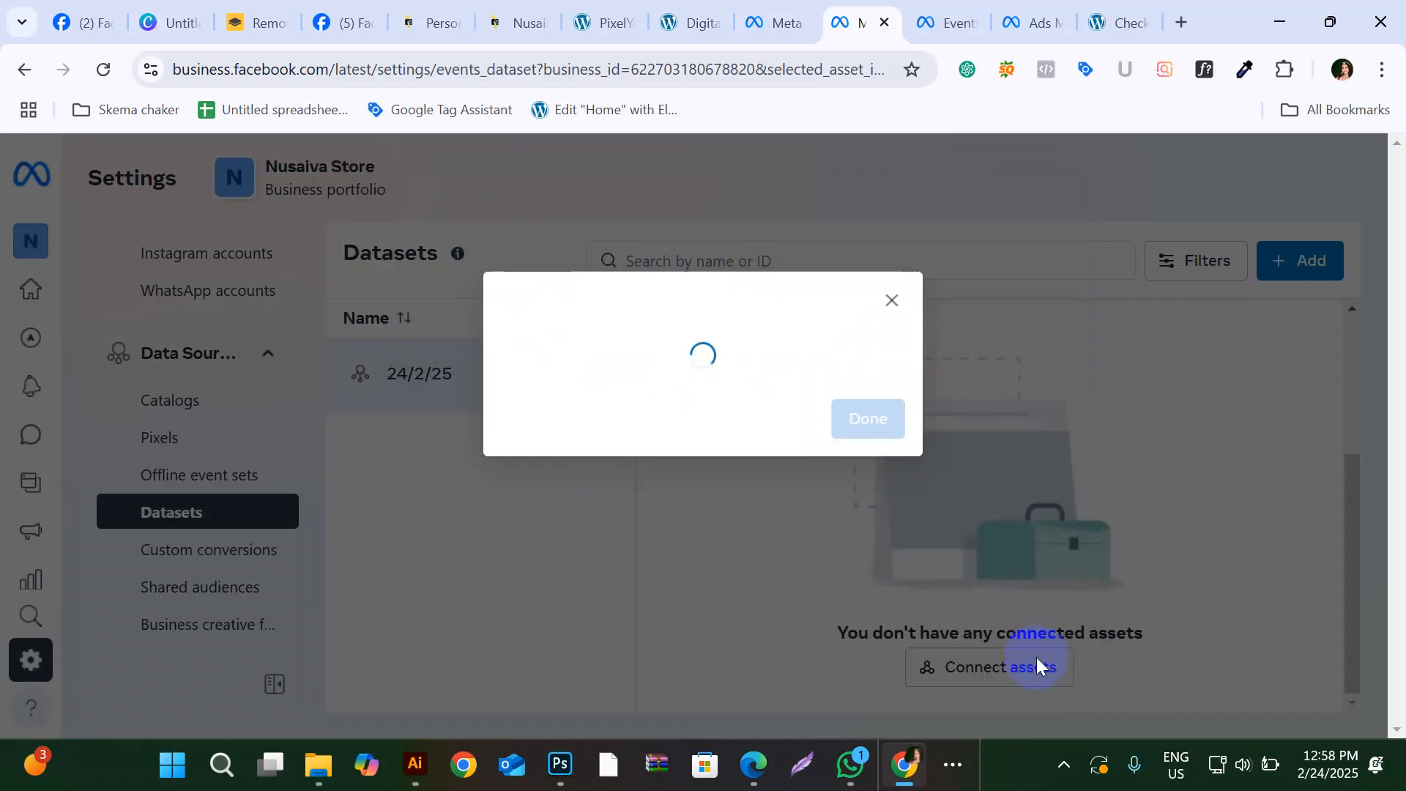
pyautogui.click(879, 455)
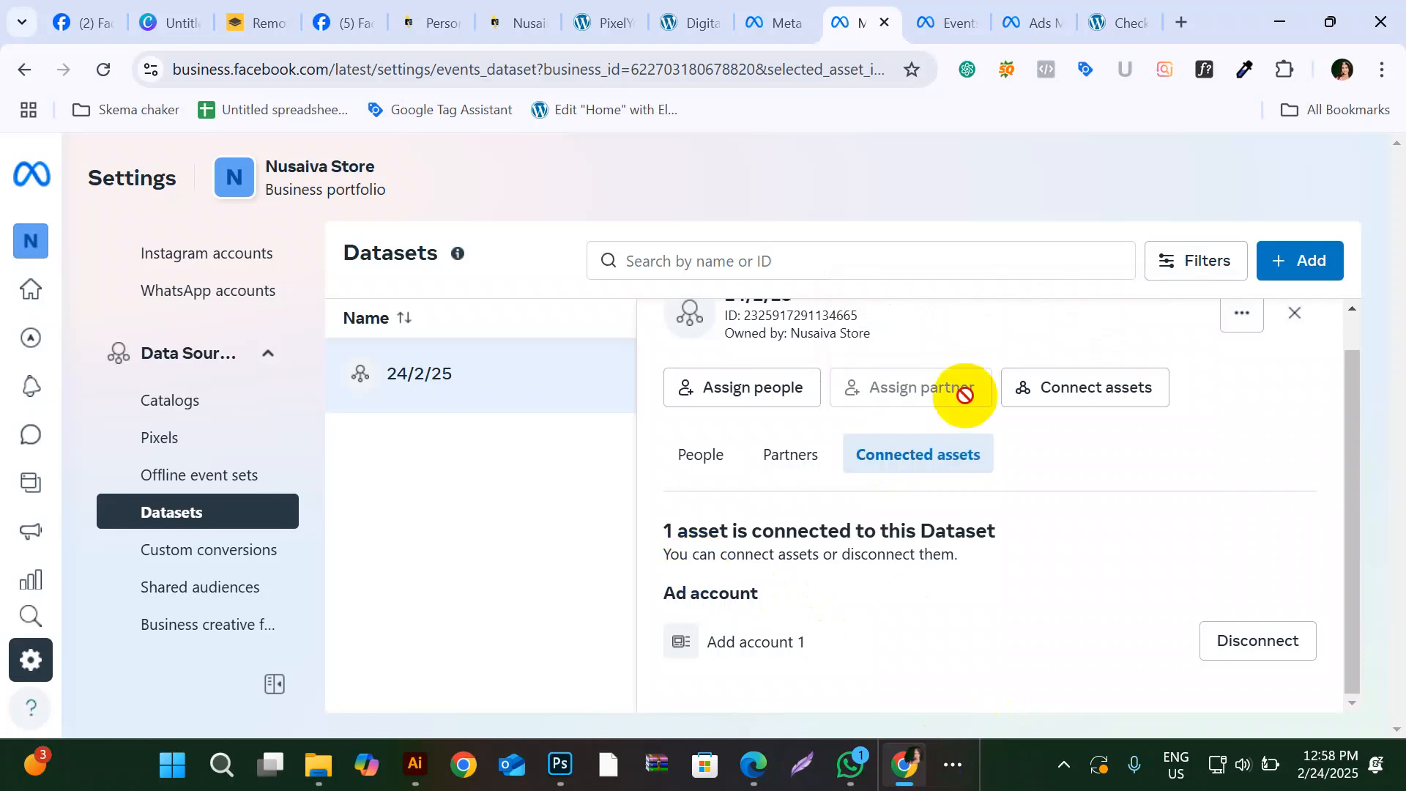
# Step: Return to the ad set in Ads Manager and check which dataset is selected for its conversions
pyautogui.click(1030, 22)
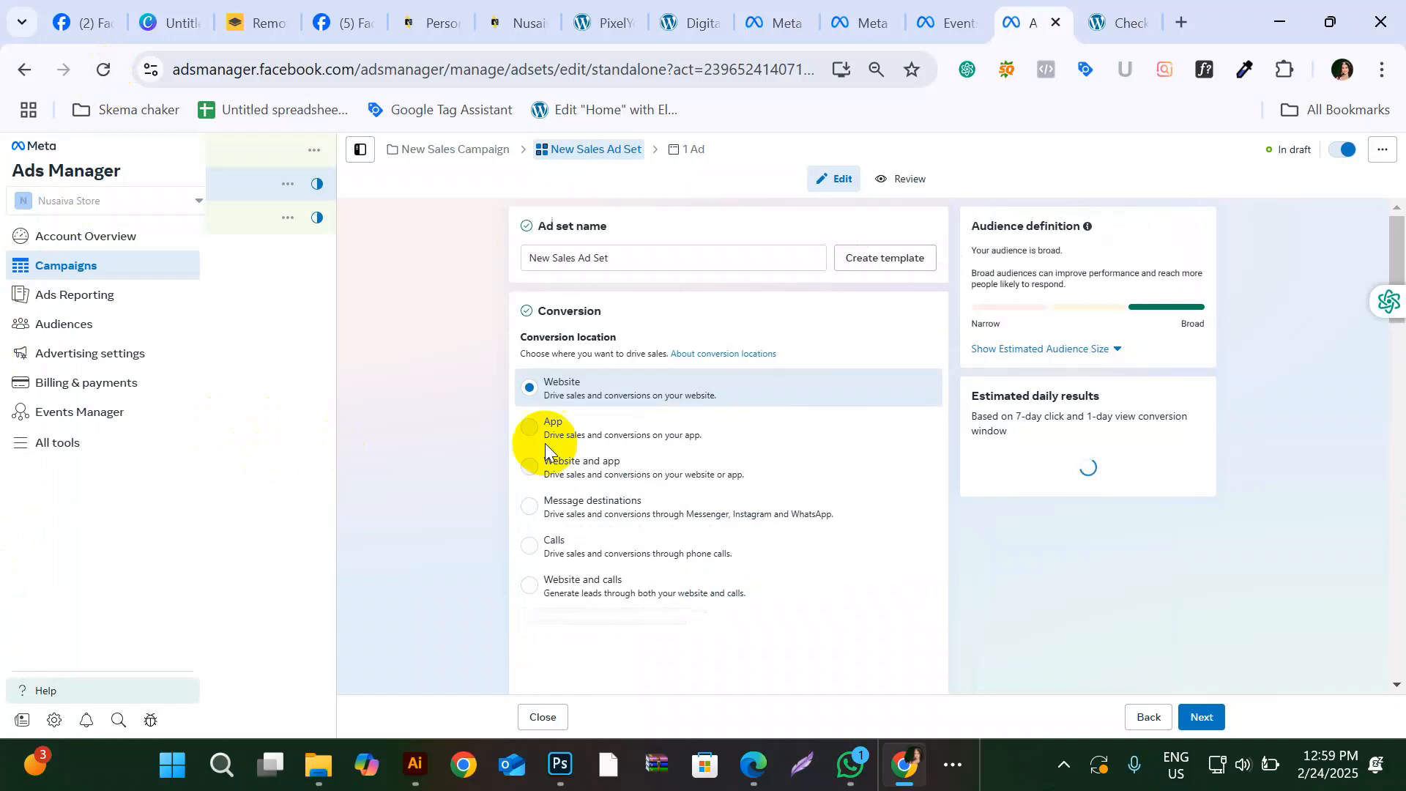
pyautogui.scroll(-1, 634, 462)
pyautogui.scroll(-6, 635, 463)
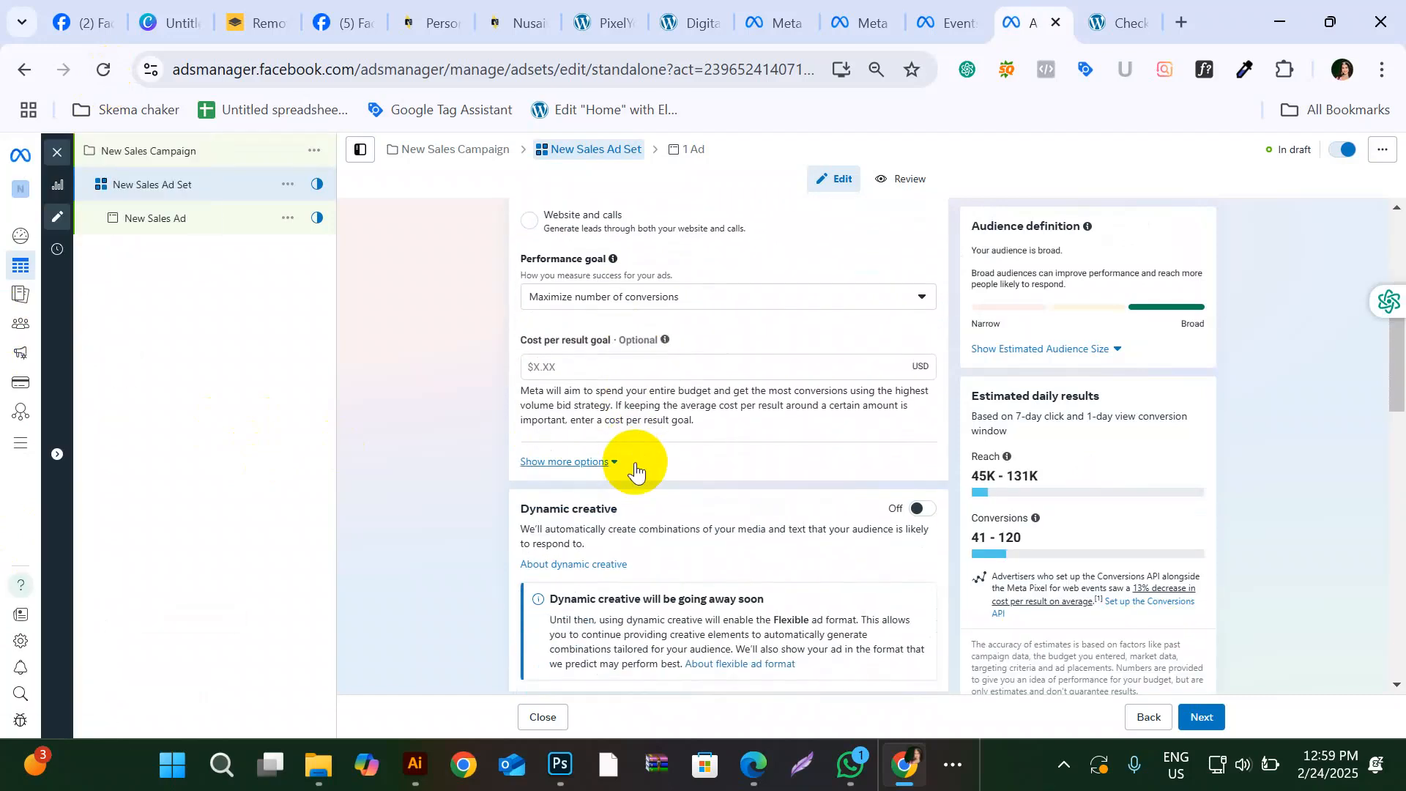
pyautogui.scroll(-2, 635, 463)
pyautogui.scroll(3, 635, 463)
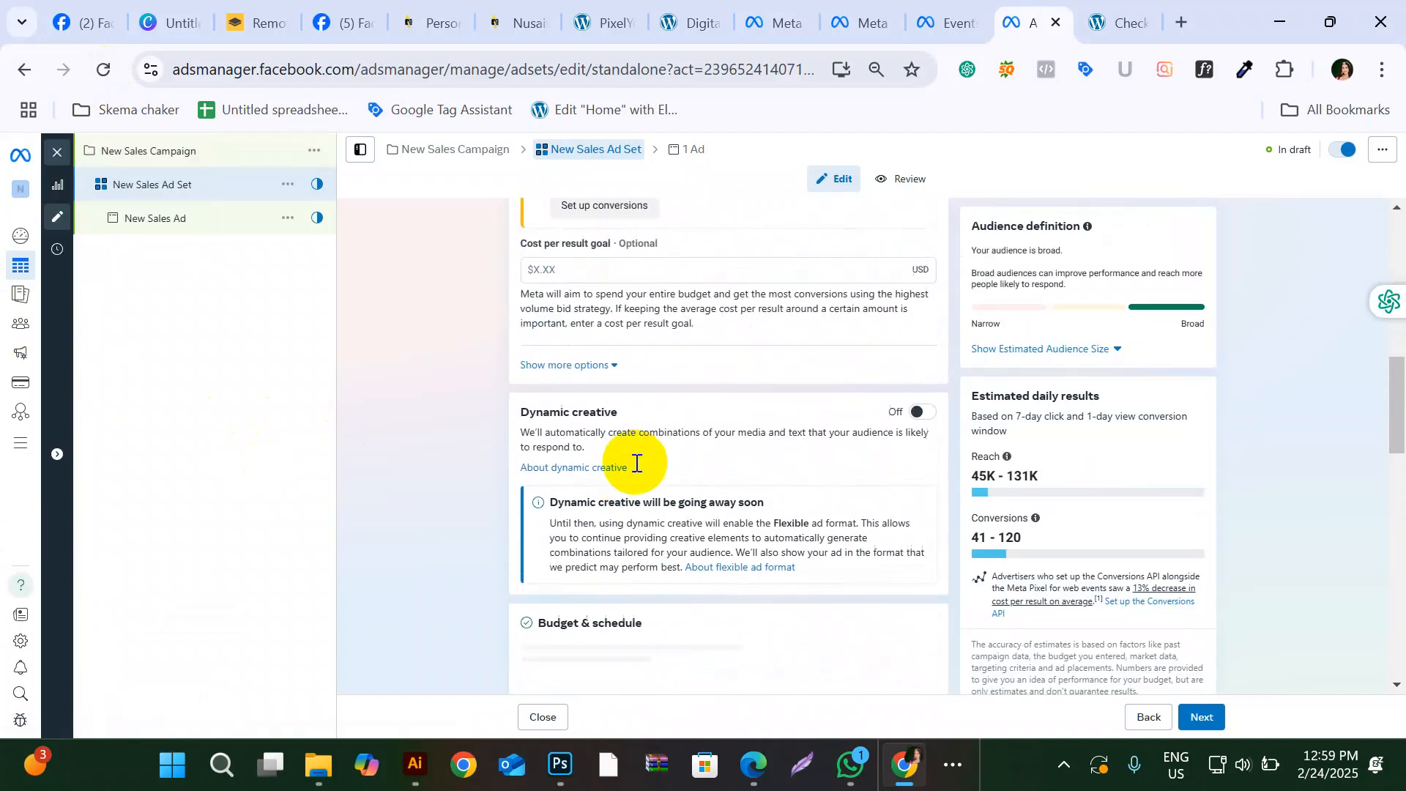
pyautogui.scroll(-4, 635, 466)
pyautogui.scroll(2, 635, 470)
pyautogui.scroll(10, 635, 469)
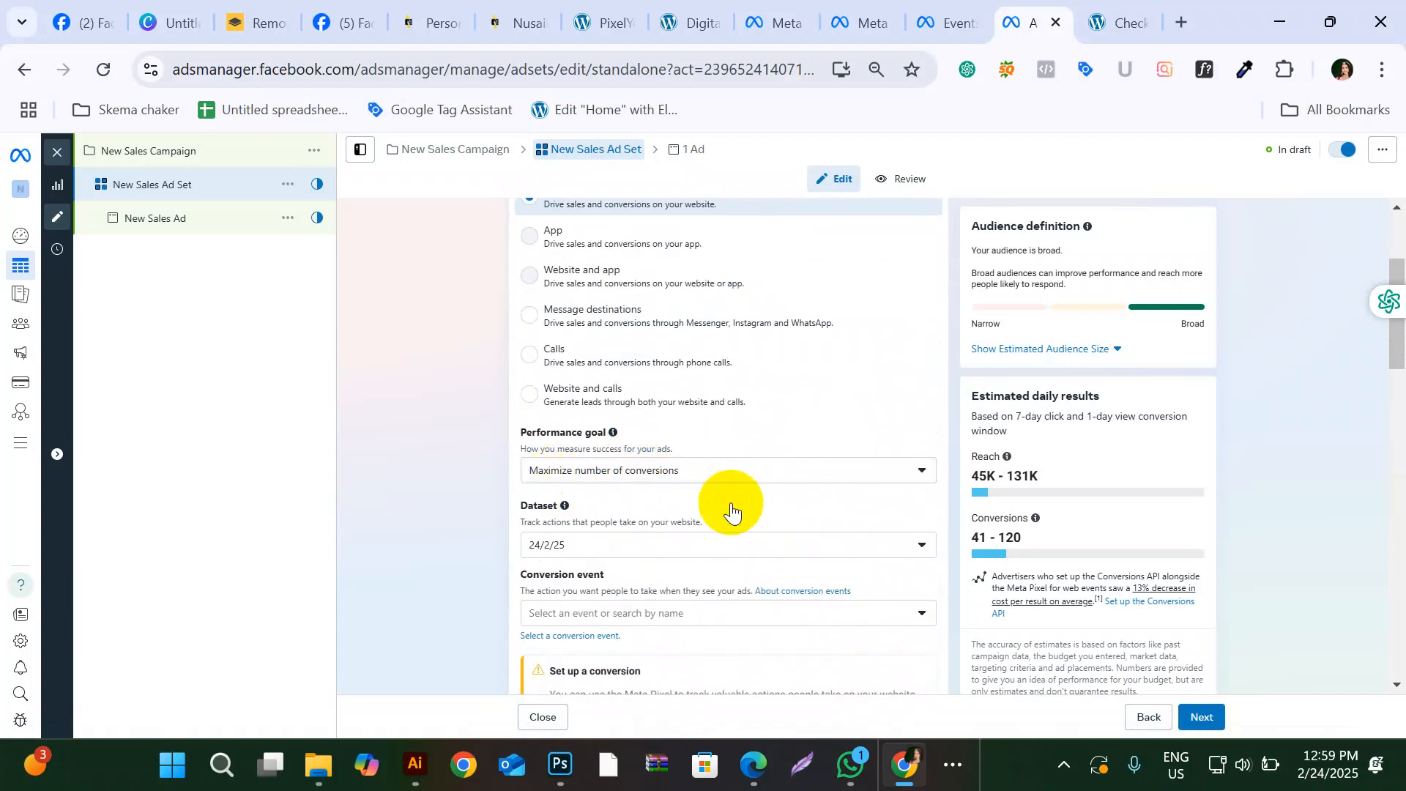
pyautogui.scroll(-1, 731, 502)
pyautogui.click(732, 505)
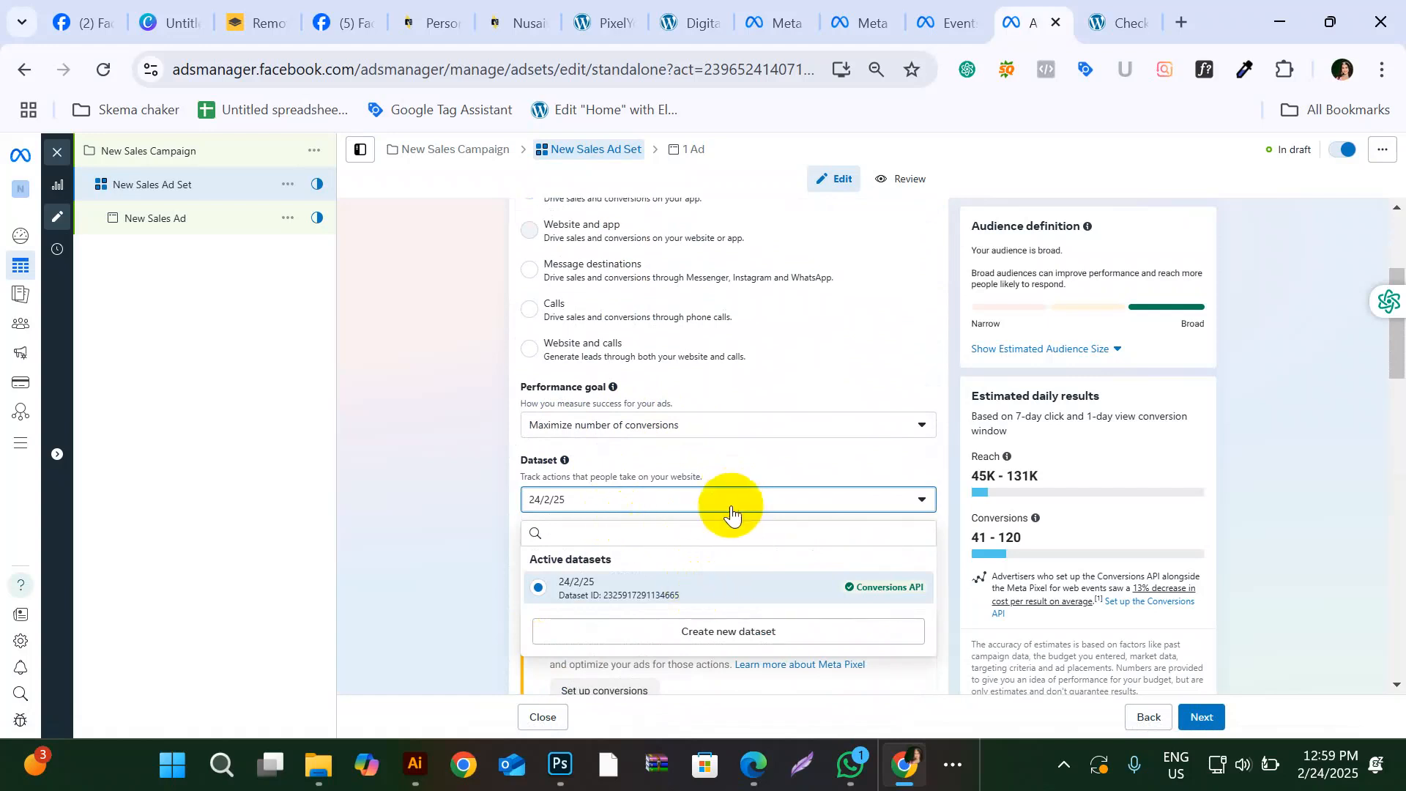
pyautogui.click(719, 505)
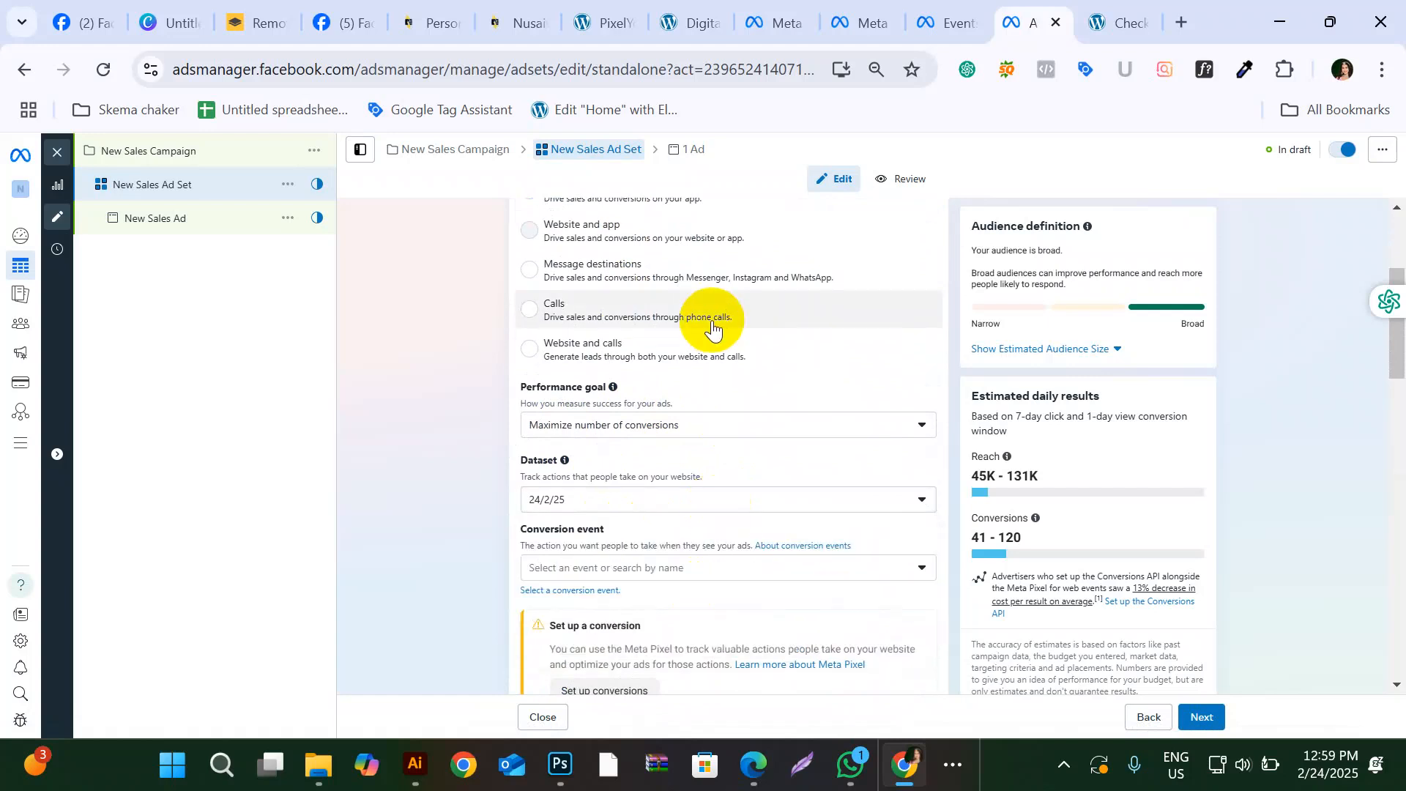
# Step: Add an audience suggestion to the ad set and start a new custom audience with Website as its source
pyautogui.scroll(-10, 714, 323)
pyautogui.scroll(-4, 712, 322)
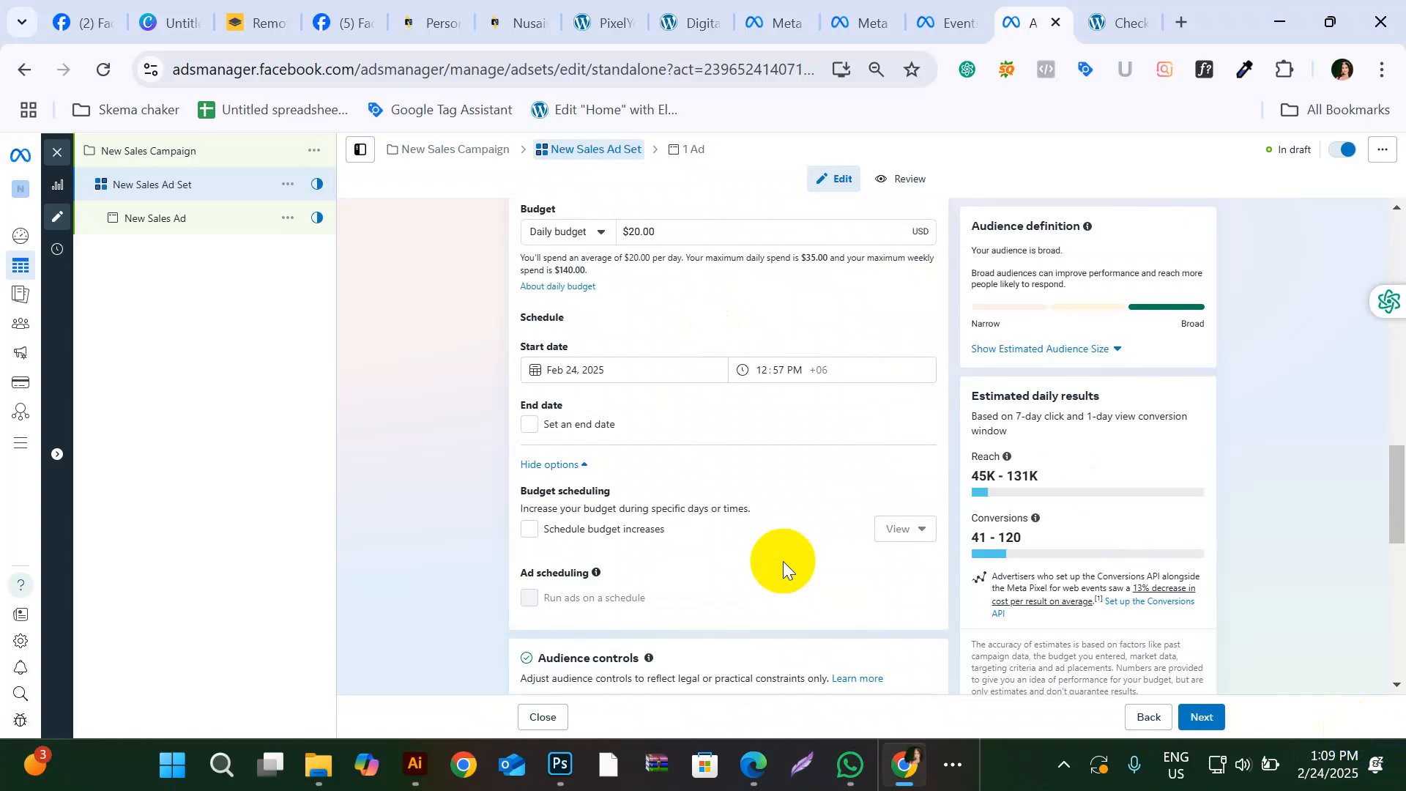
pyautogui.scroll(-4, 784, 561)
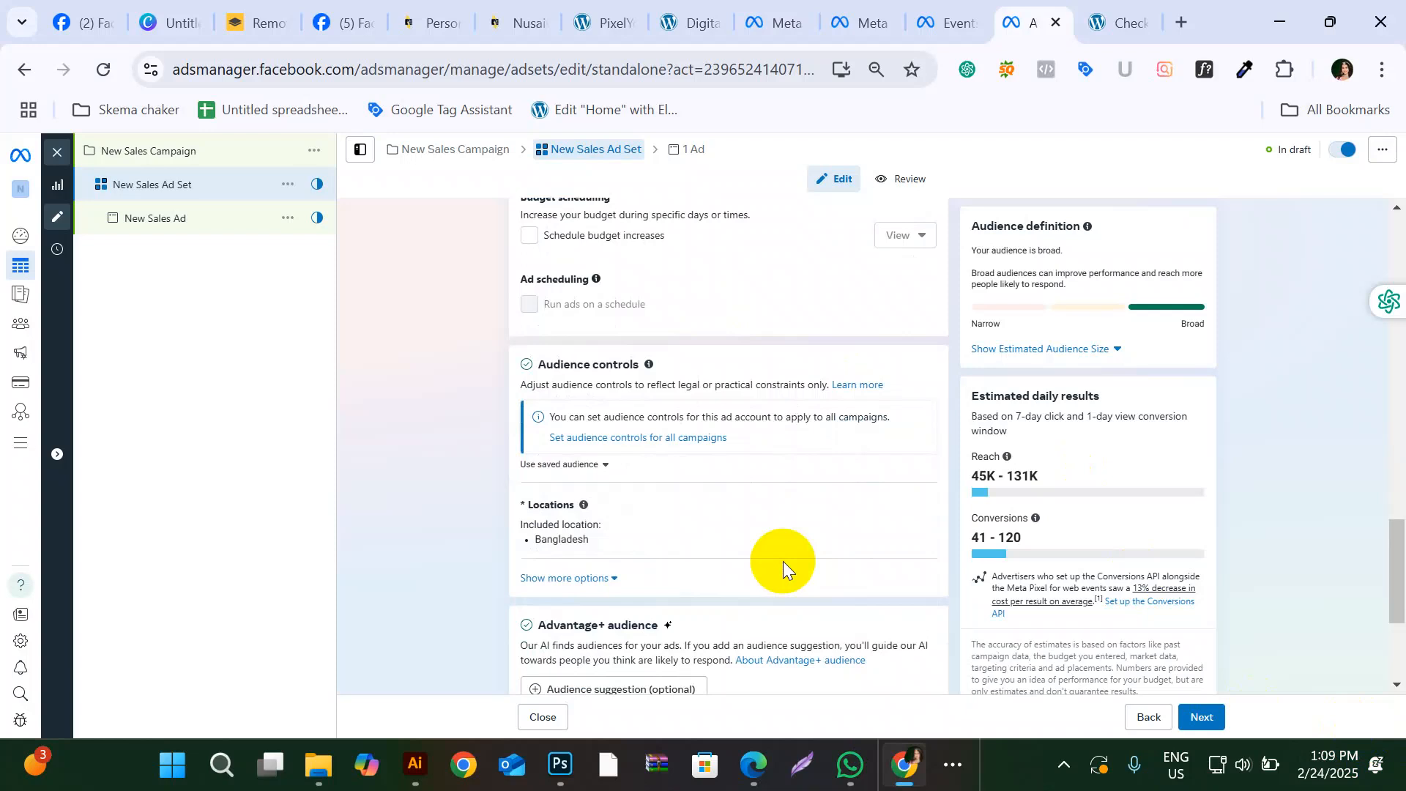
pyautogui.scroll(-1, 784, 561)
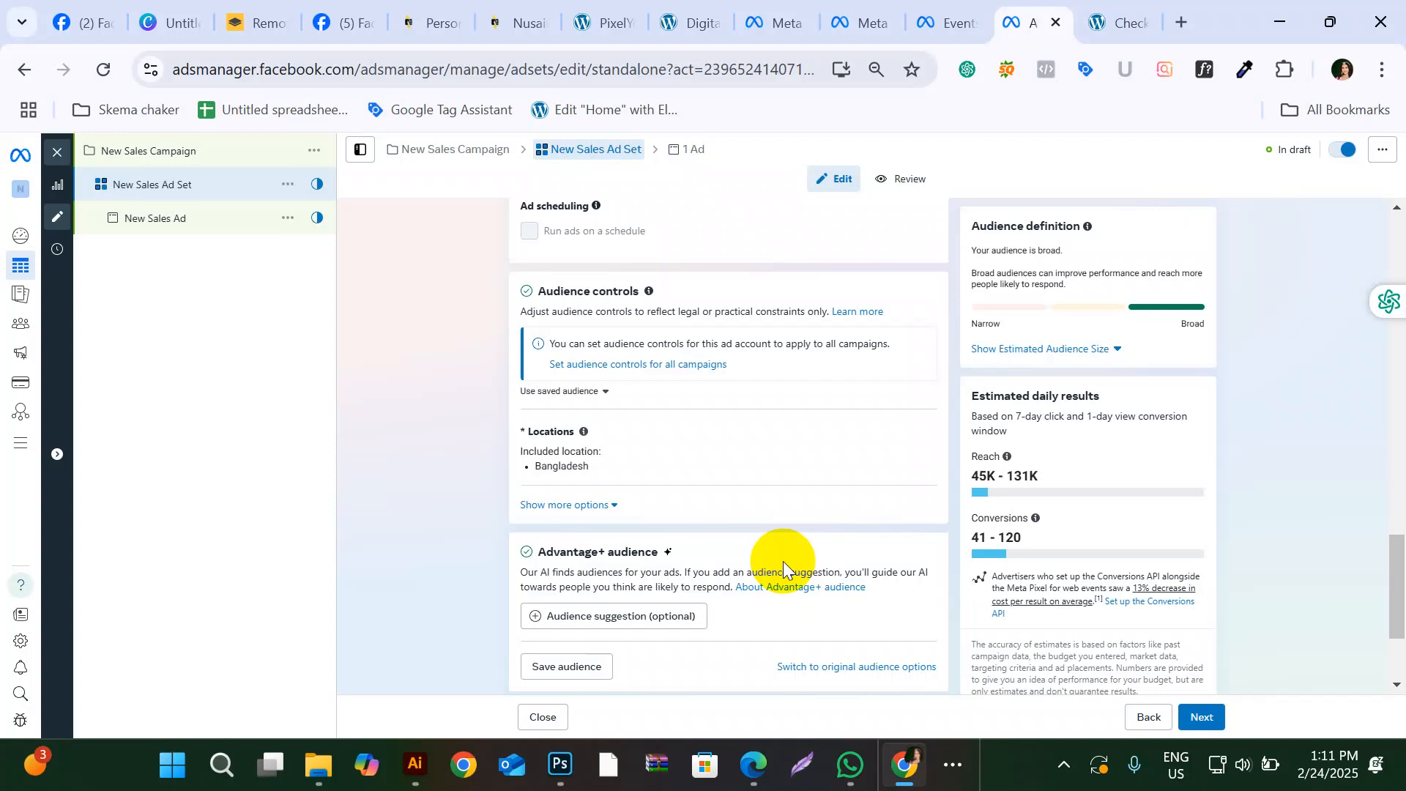
pyautogui.scroll(-2, 784, 561)
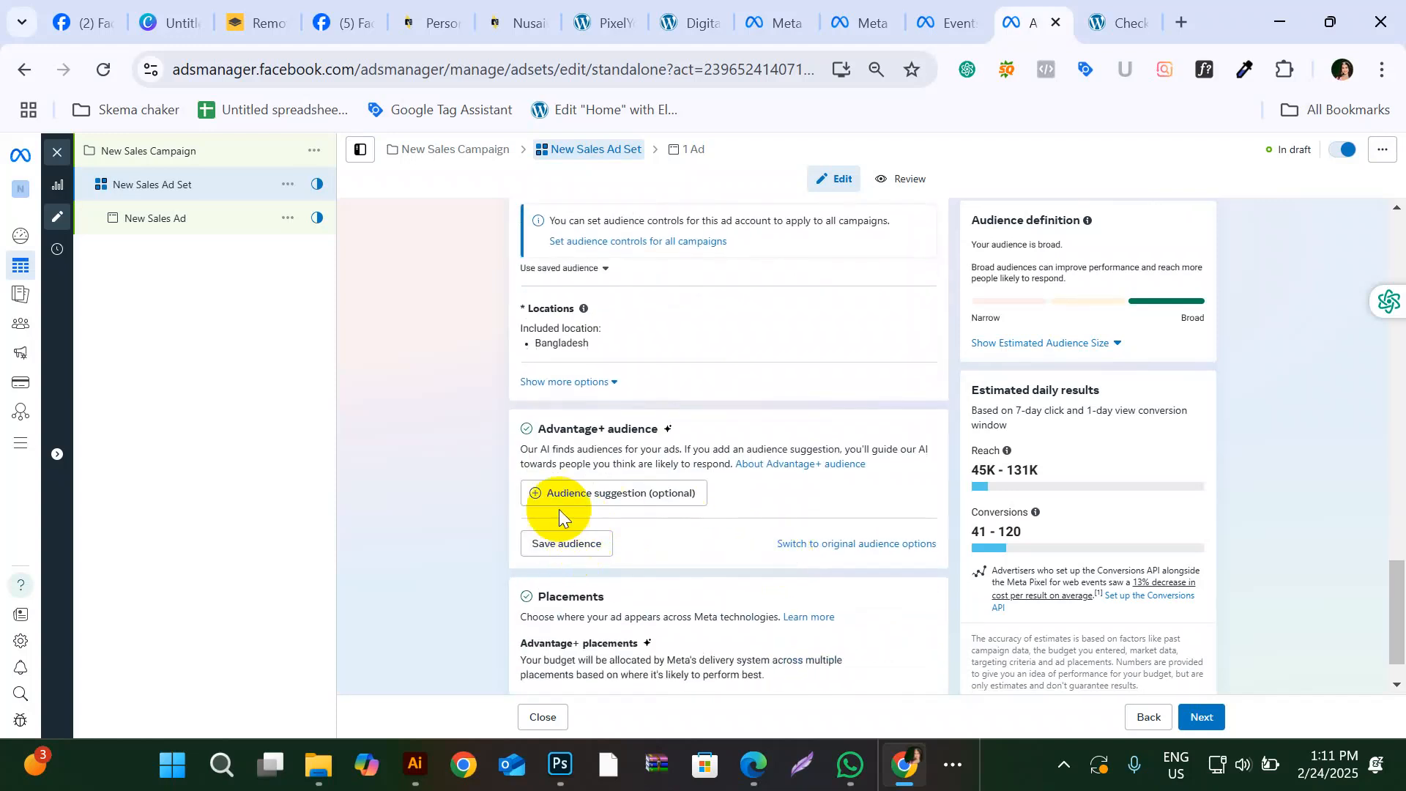
pyautogui.click(574, 493)
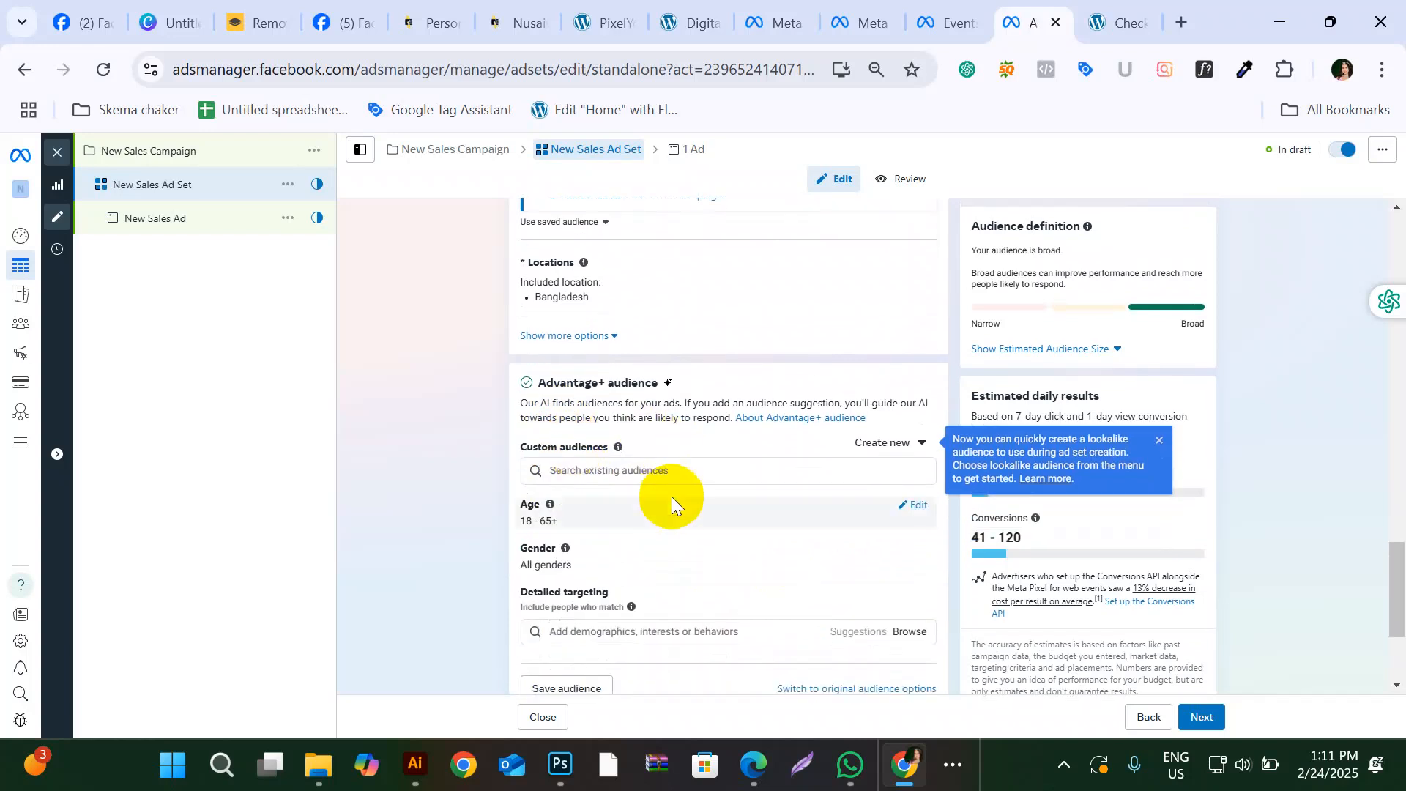
pyautogui.click(877, 444)
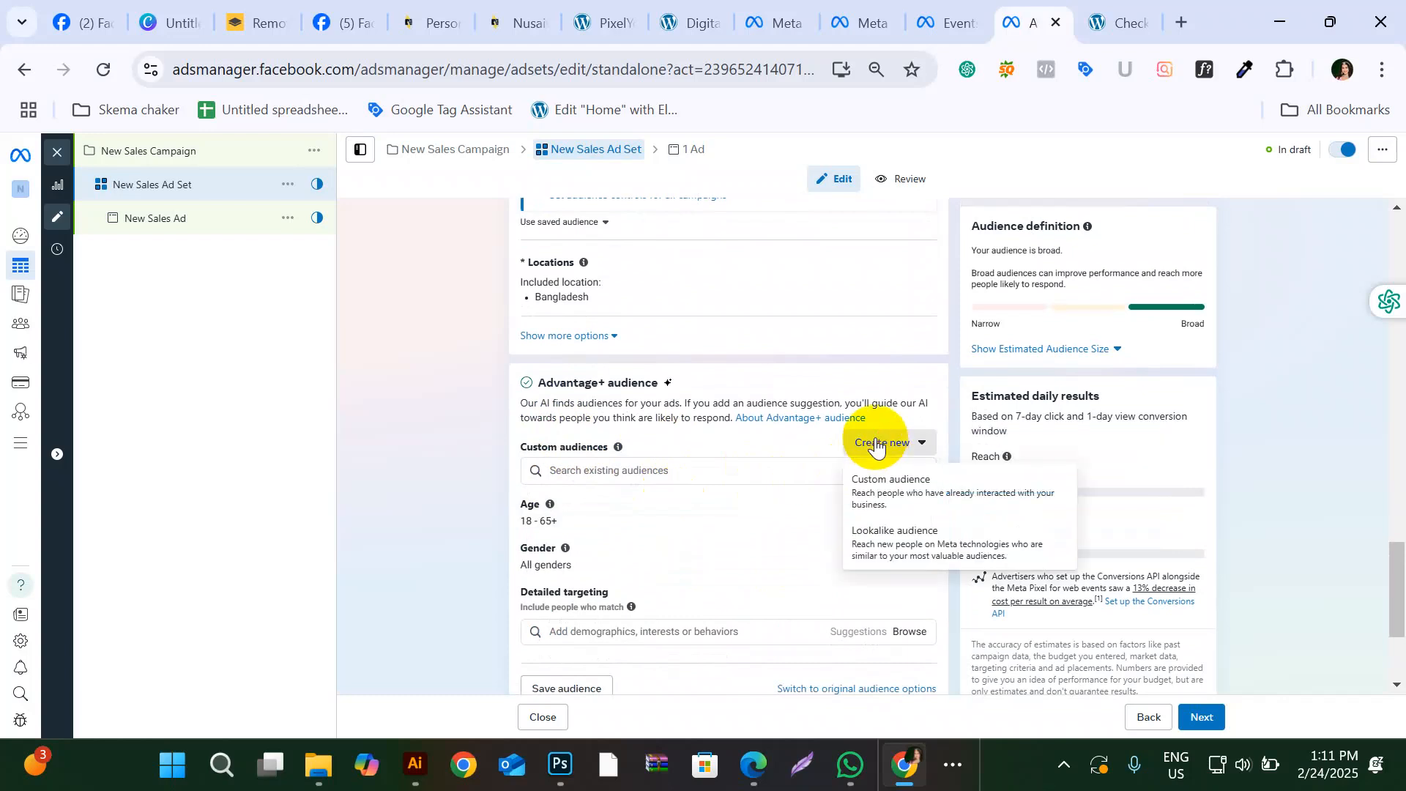
pyautogui.click(888, 492)
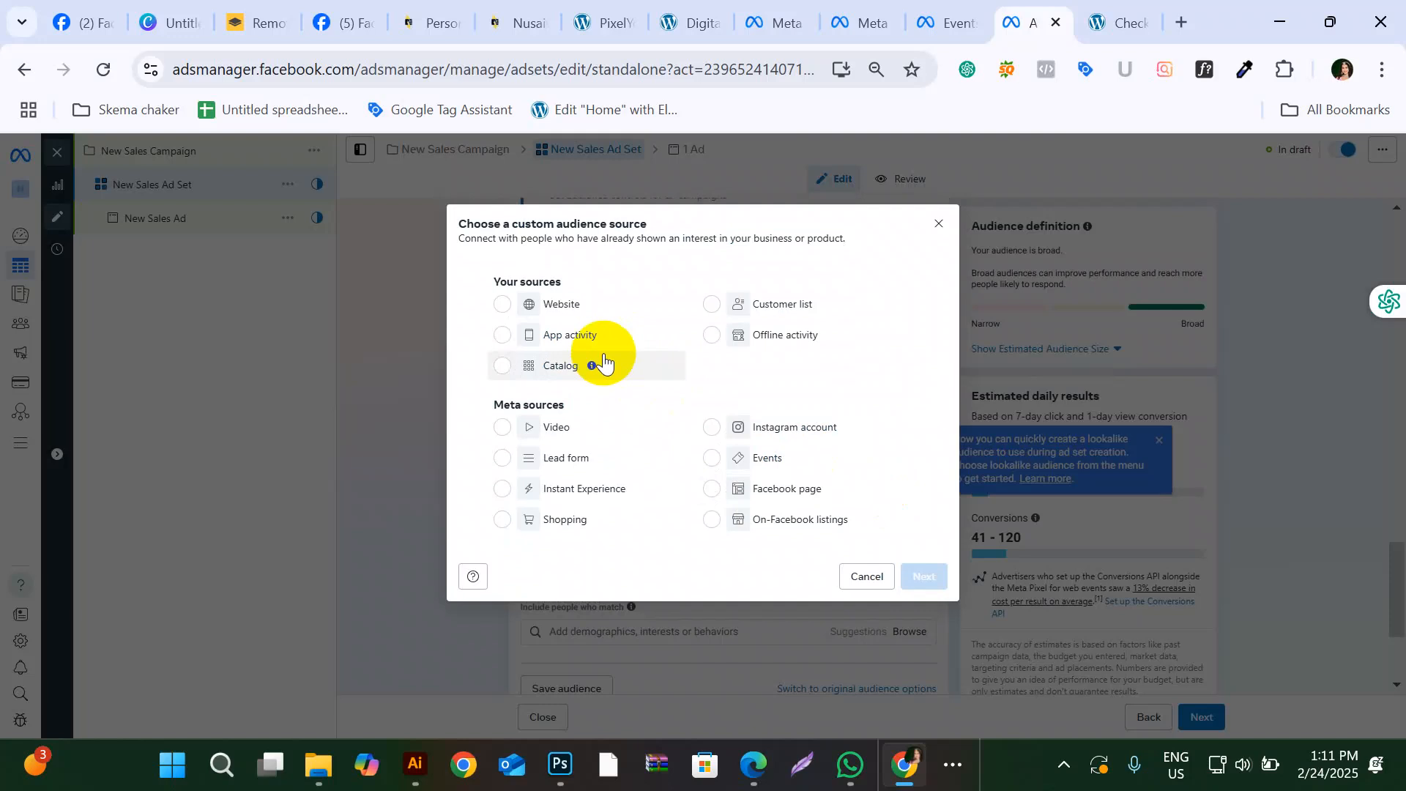
pyautogui.click(586, 304)
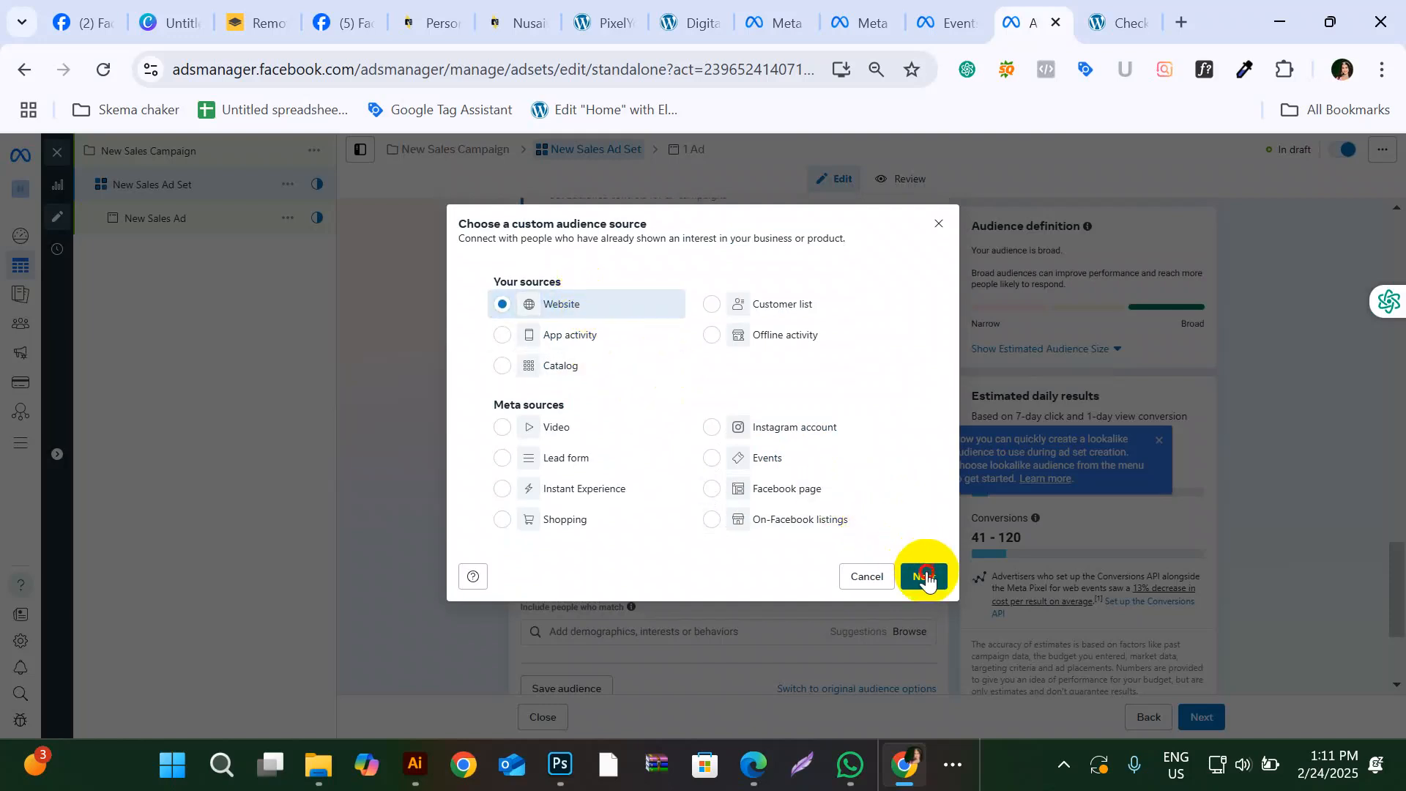
pyautogui.click(924, 577)
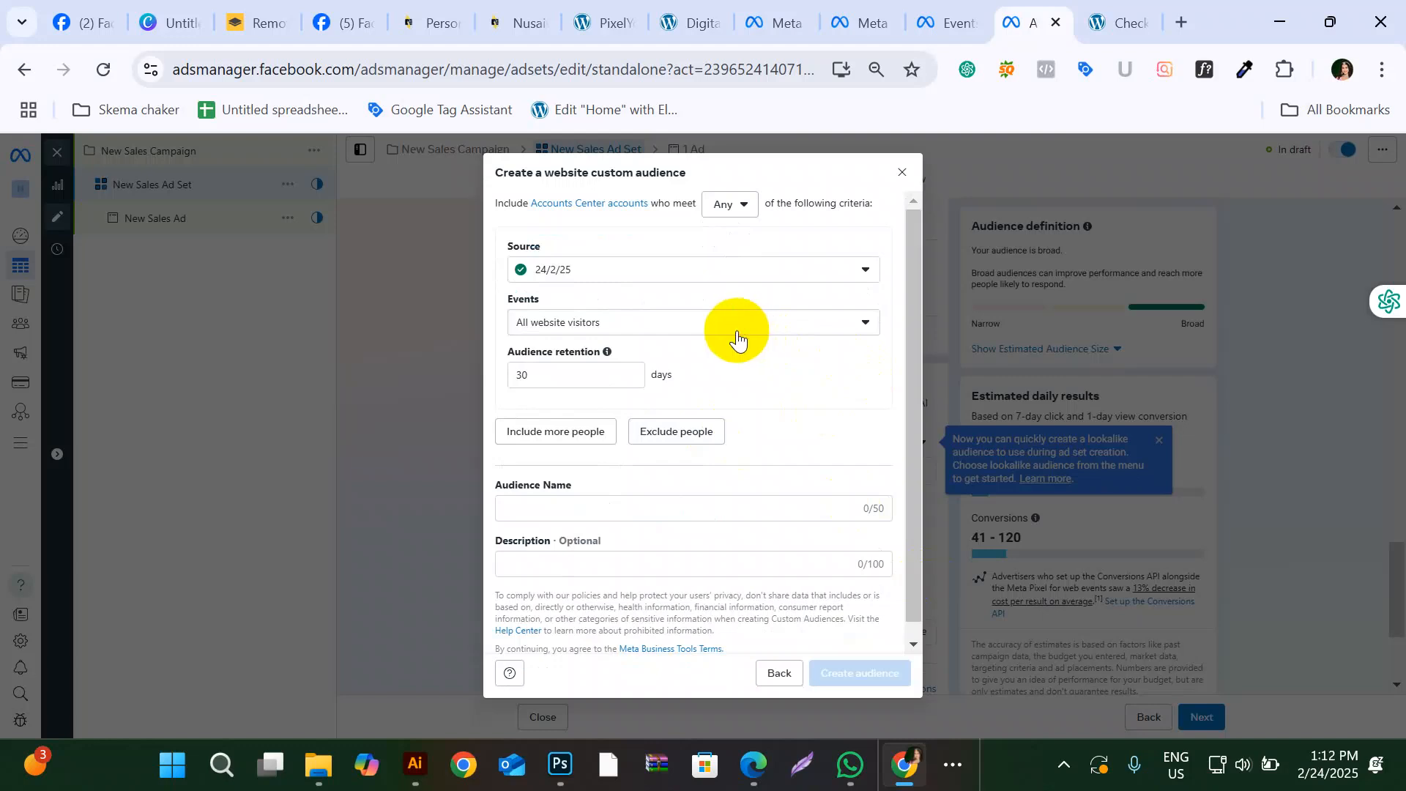
# Step: Set the custom audience's event to InitiateCheckout, name the audience "purchase" and create it
pyautogui.click(735, 331)
pyautogui.scroll(-1, 683, 479)
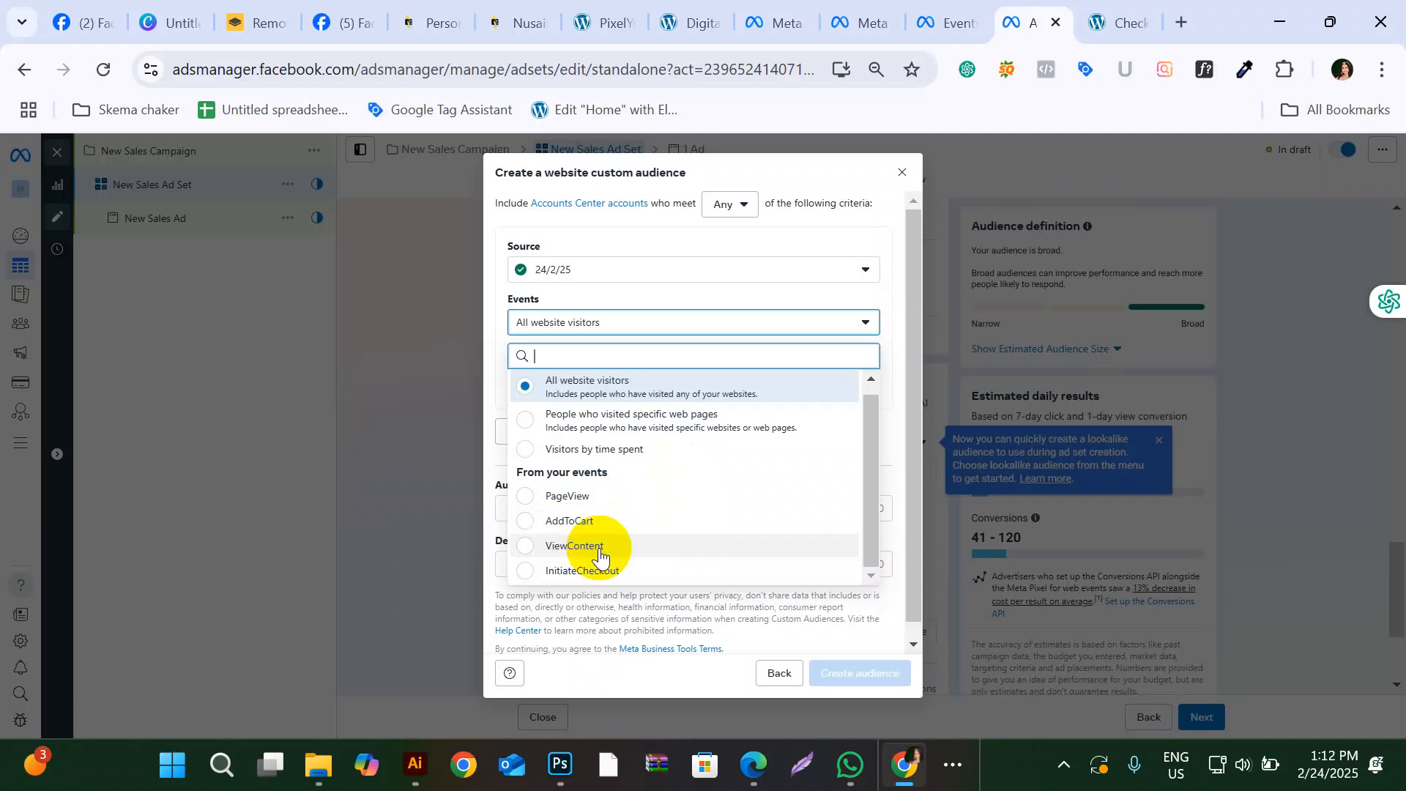
pyautogui.click(583, 571)
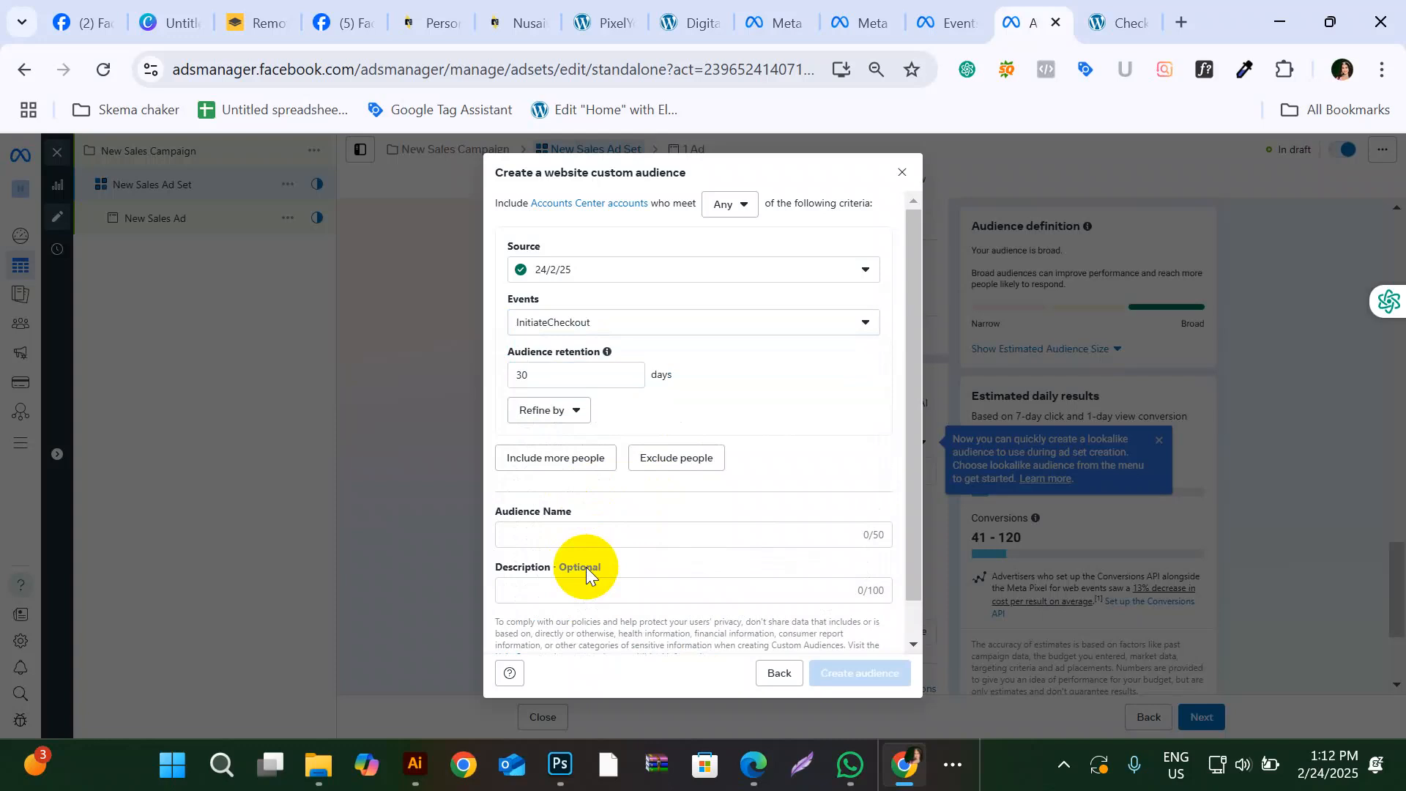
pyautogui.click(586, 568)
pyautogui.click(585, 531)
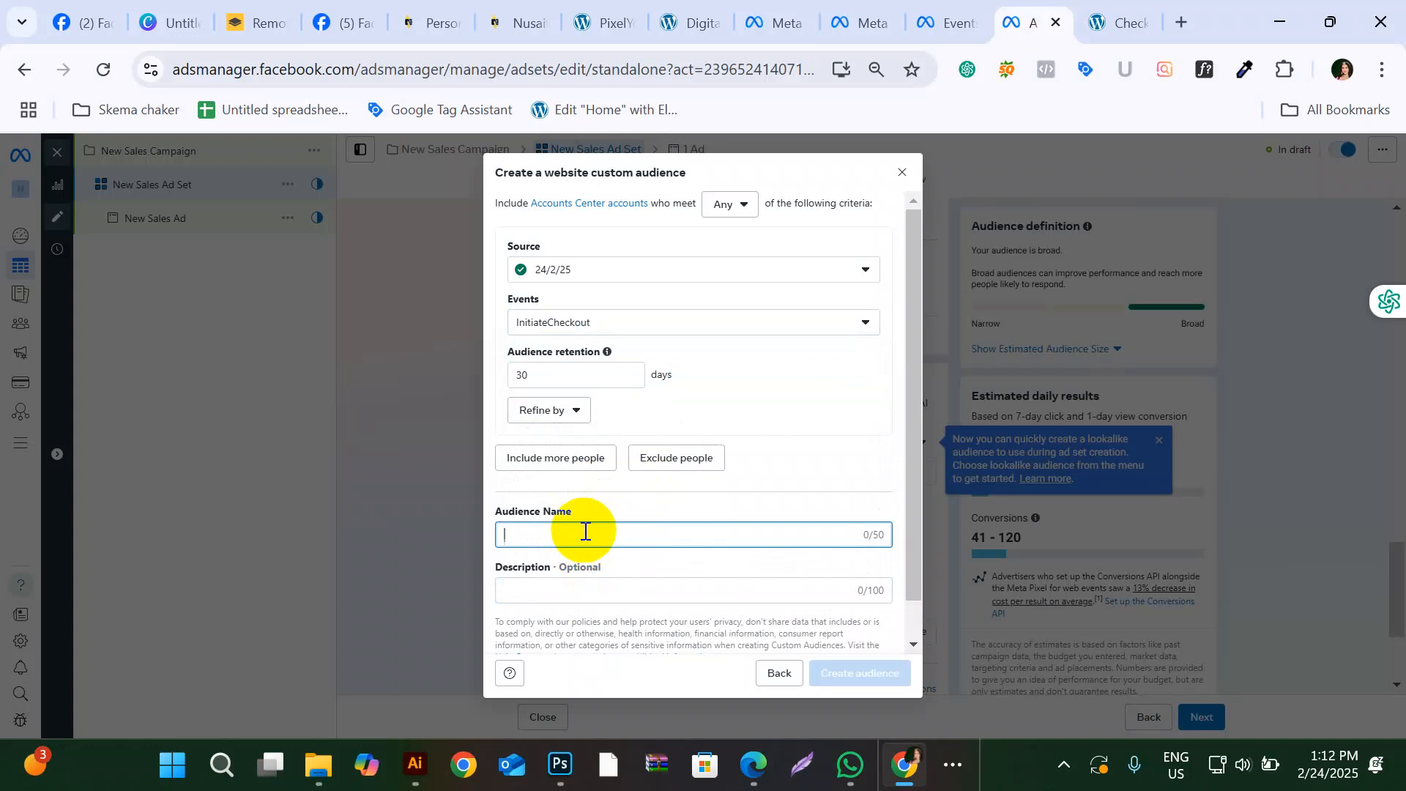
pyautogui.write('purchase')
pyautogui.scroll(-1, 636, 574)
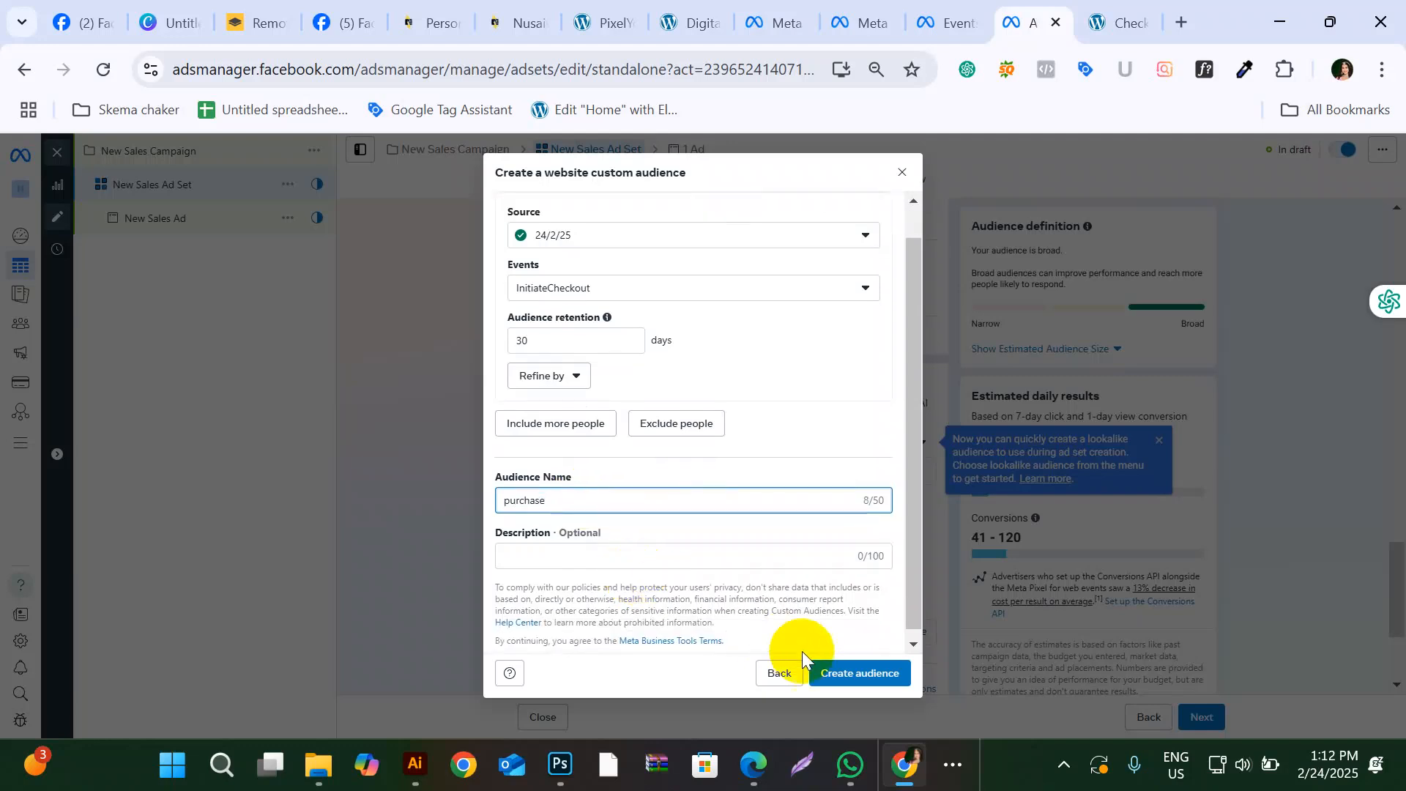
pyautogui.click(846, 669)
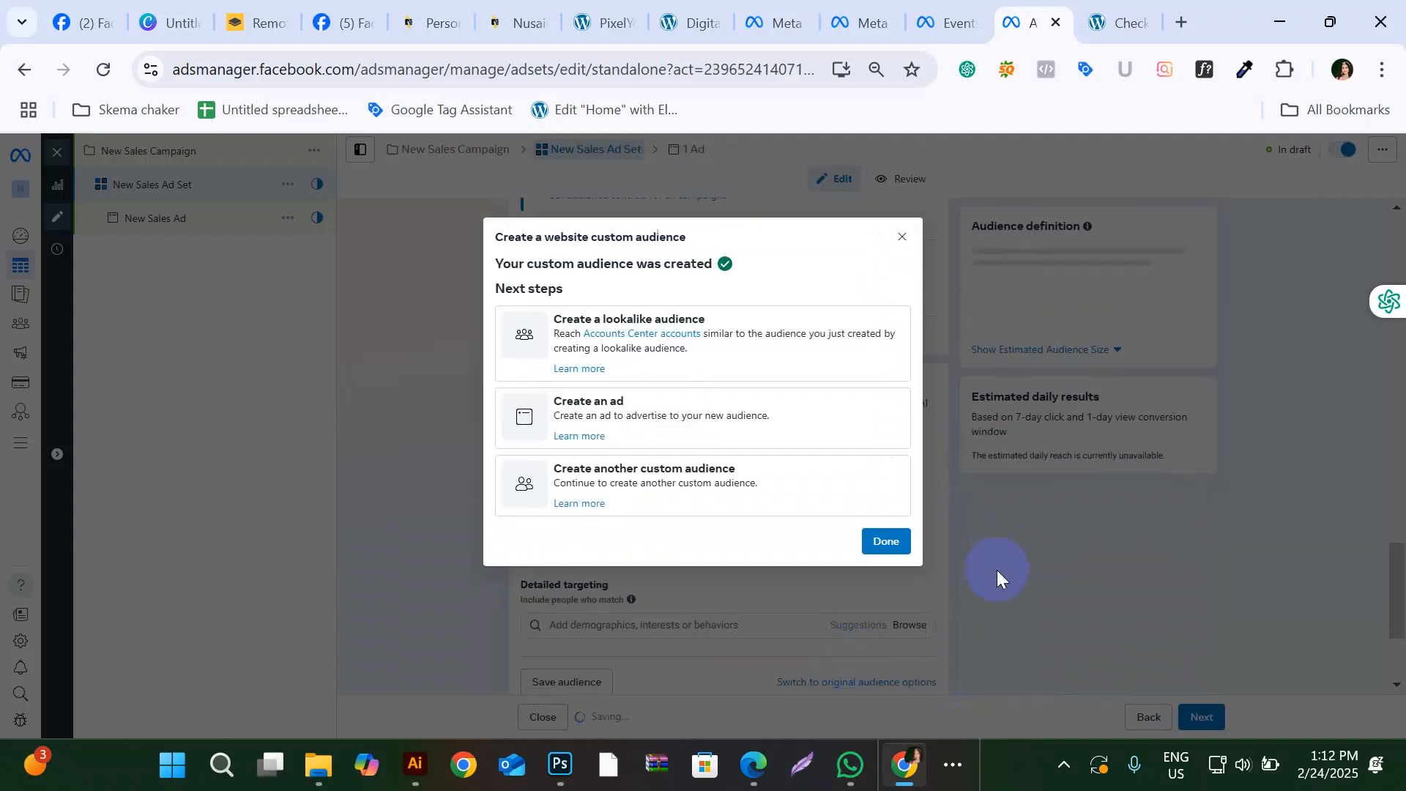
pyautogui.click(885, 544)
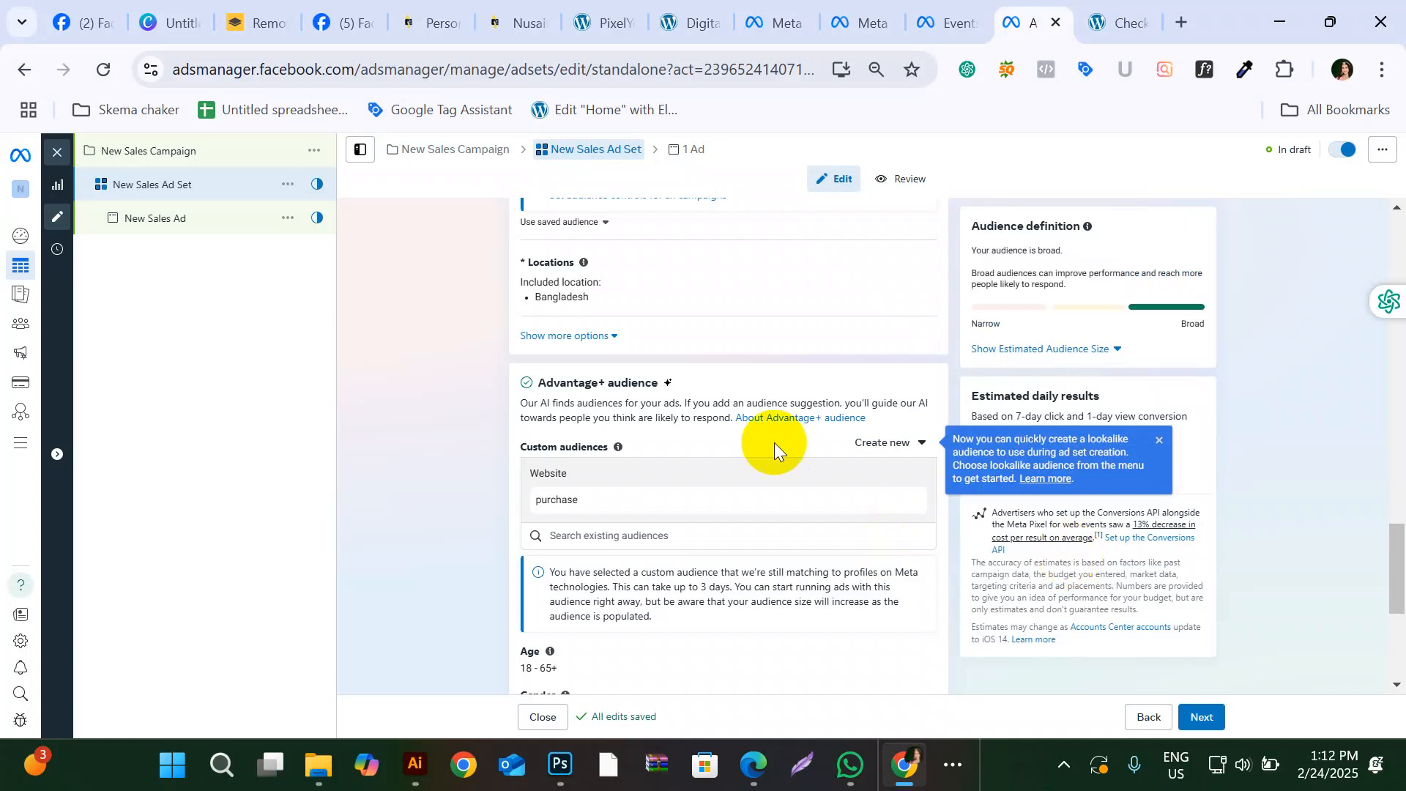
# Step: Review the ad set's age, gender, detailed targeting and placement settings
pyautogui.scroll(-2, 775, 442)
pyautogui.moveTo(999, 485)
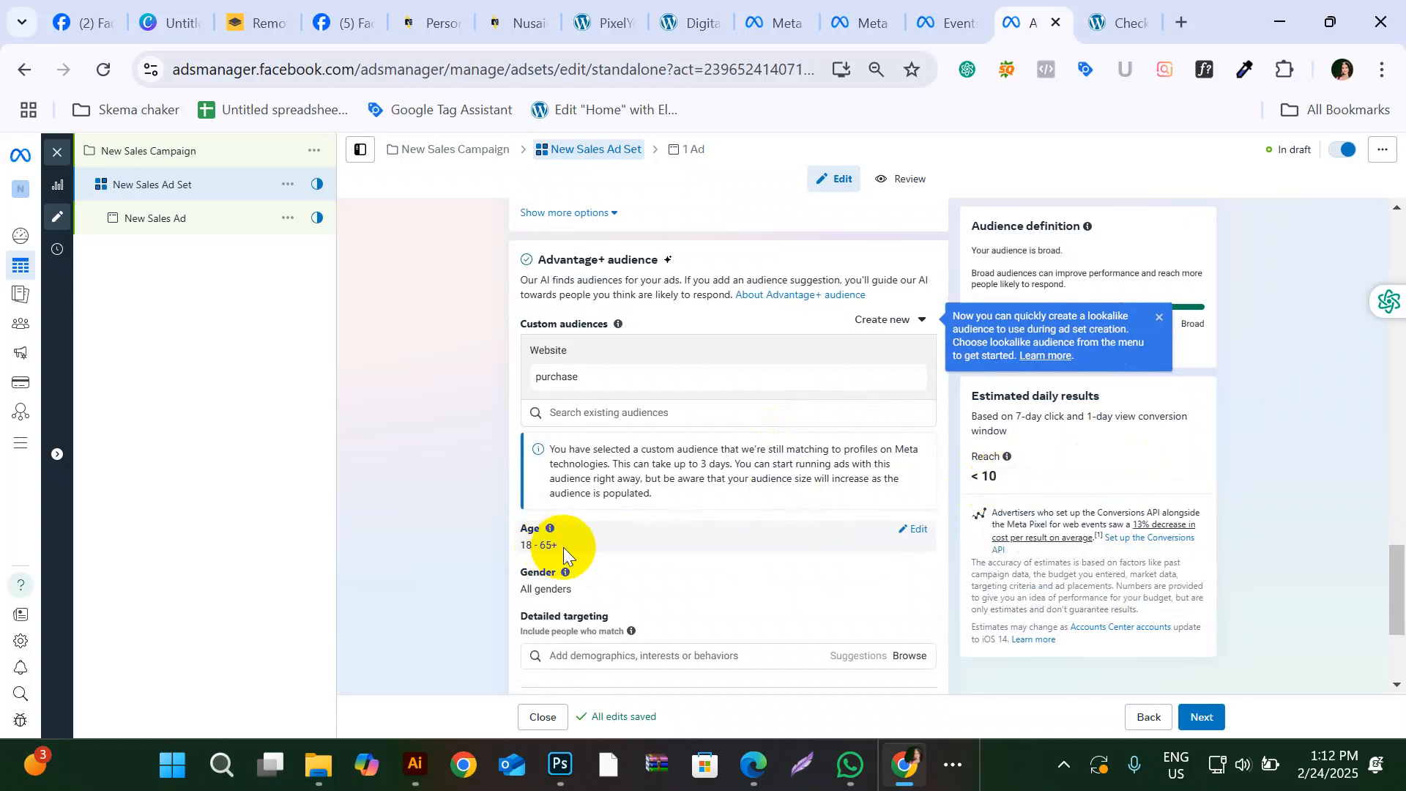
pyautogui.scroll(-3, 564, 547)
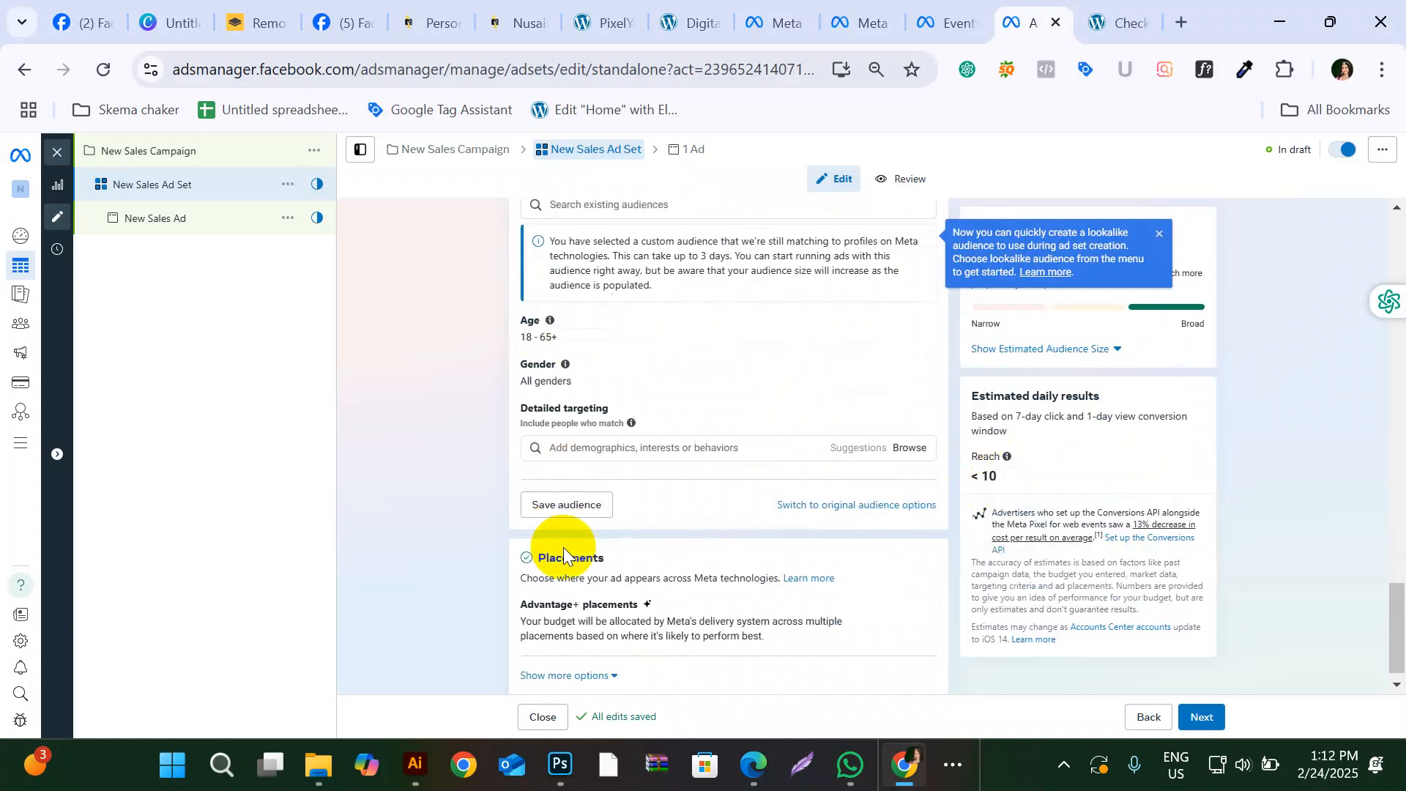